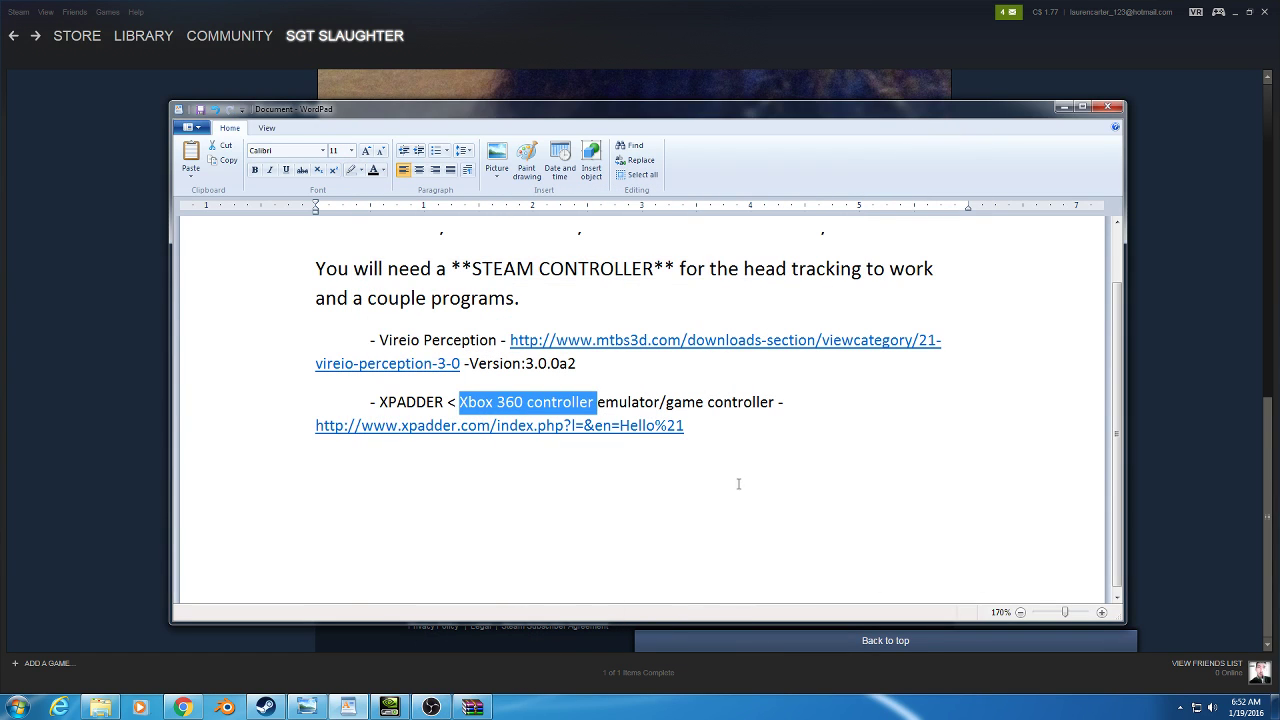
Go through the WordPad notes, highlighting the title, the introduction, the Steam Controller requirement and the list of required programs.
scroll(383, 303, up, 2)
click(290, 286)
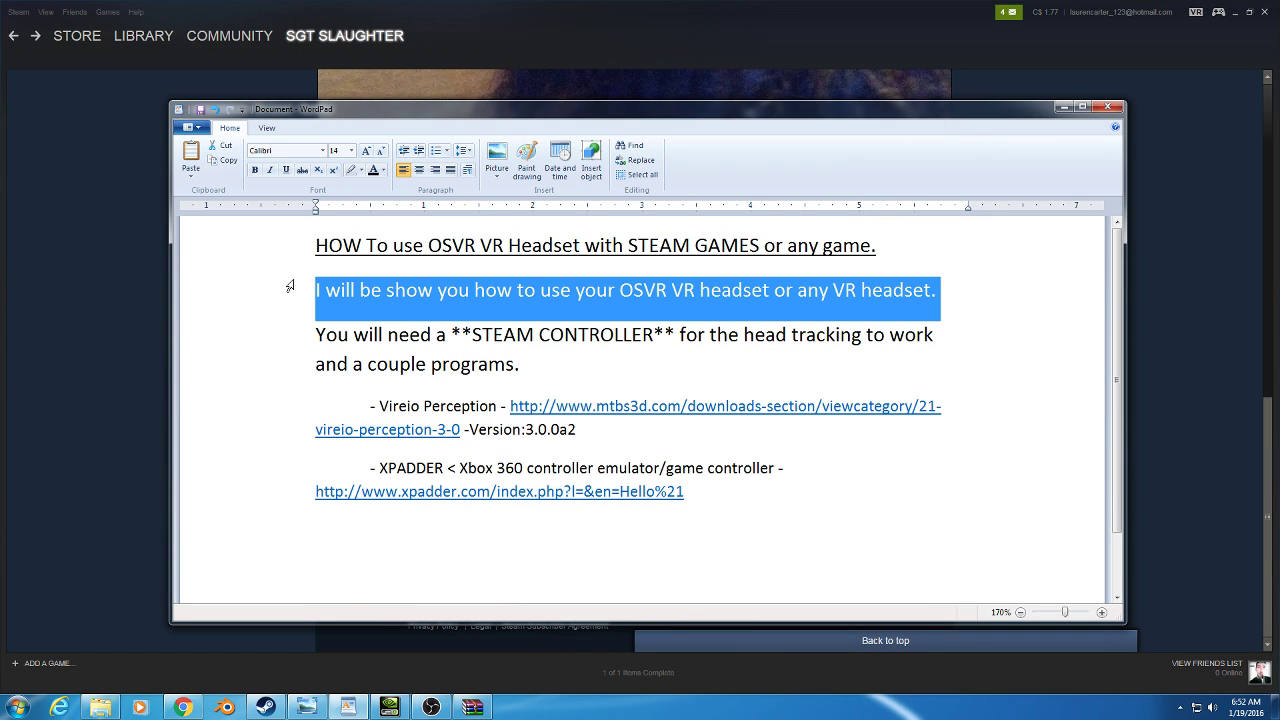
click(309, 249)
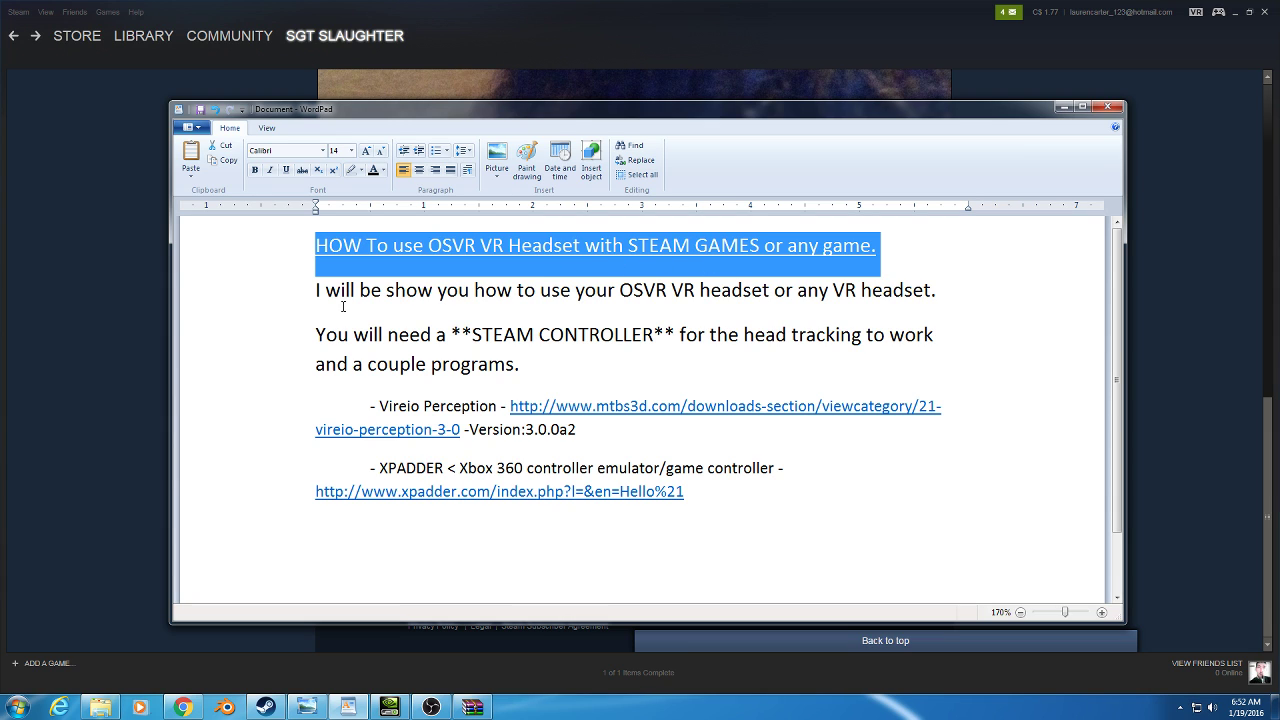
click(305, 345)
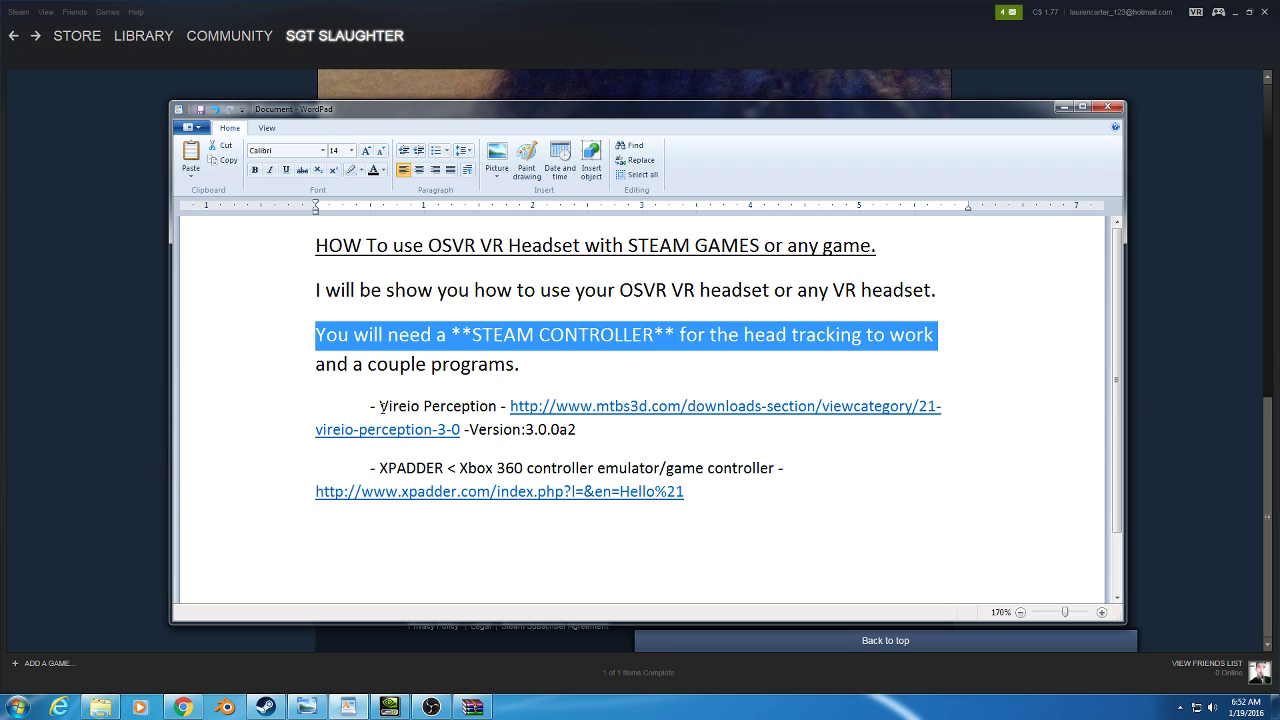
drag(374, 405, 684, 491)
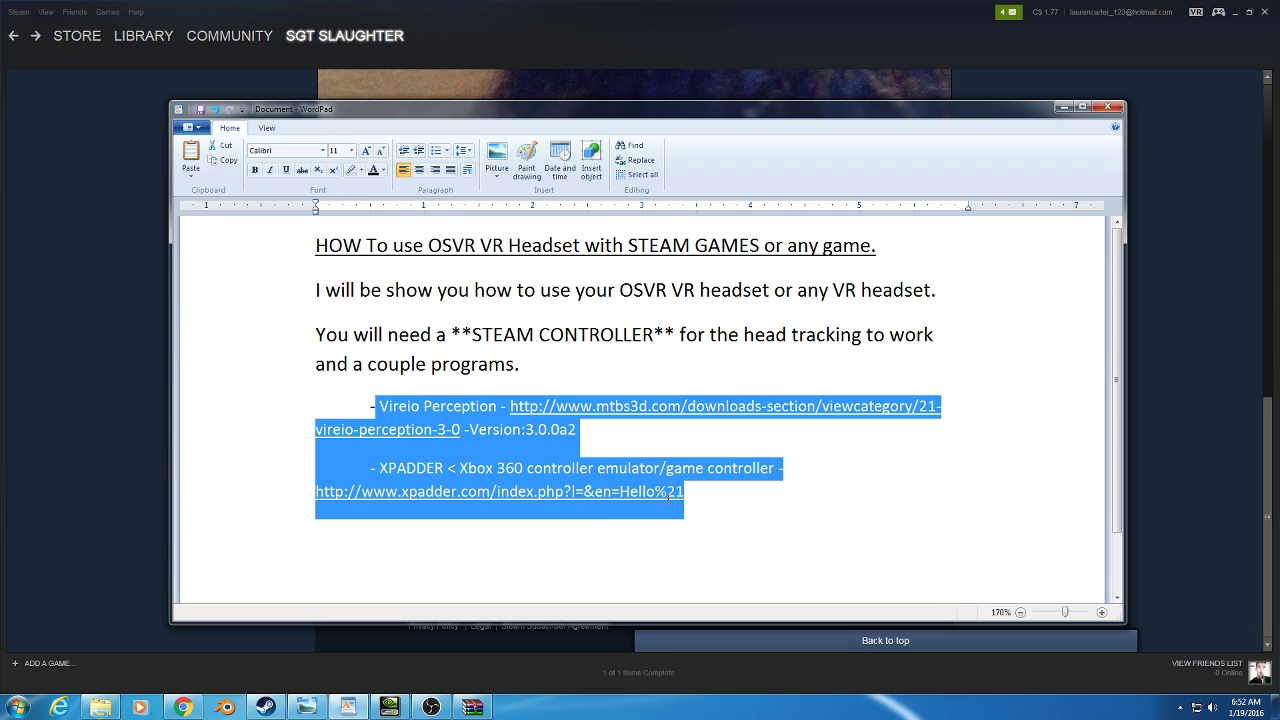
click(726, 501)
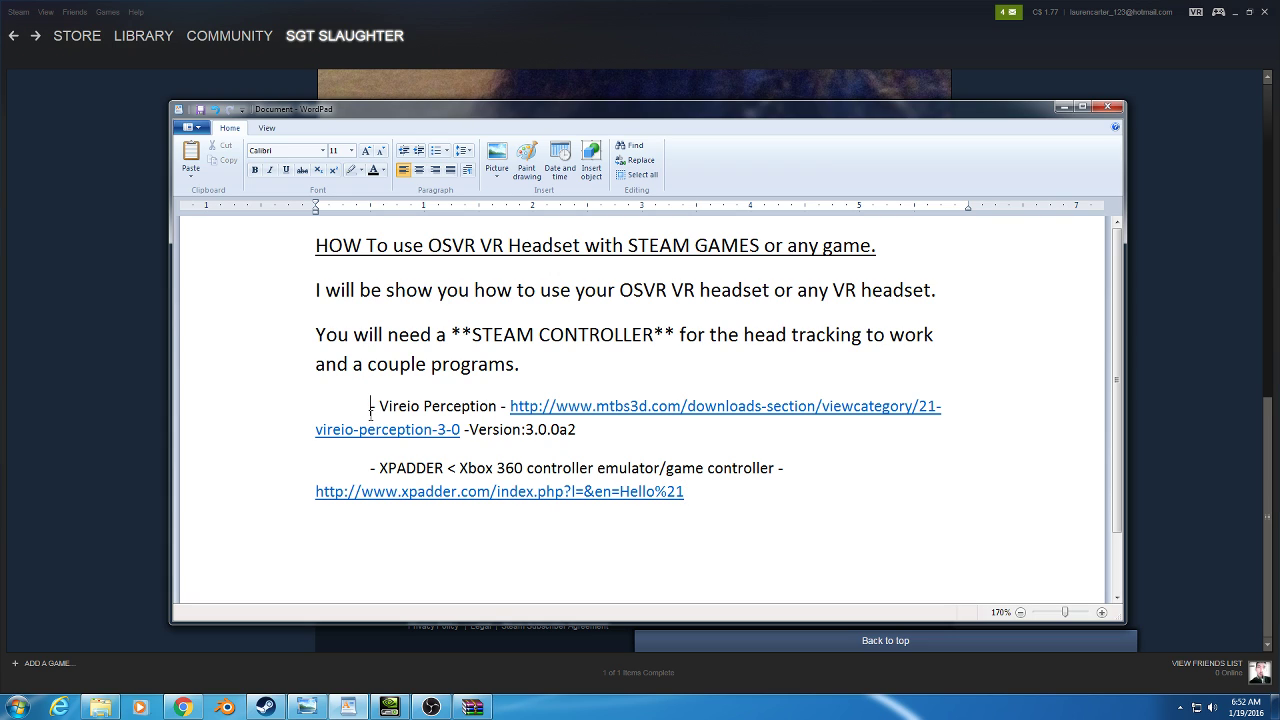
Put the WordPad notes away and look over the OSVR headset photos on the Steam page.
click(1065, 107)
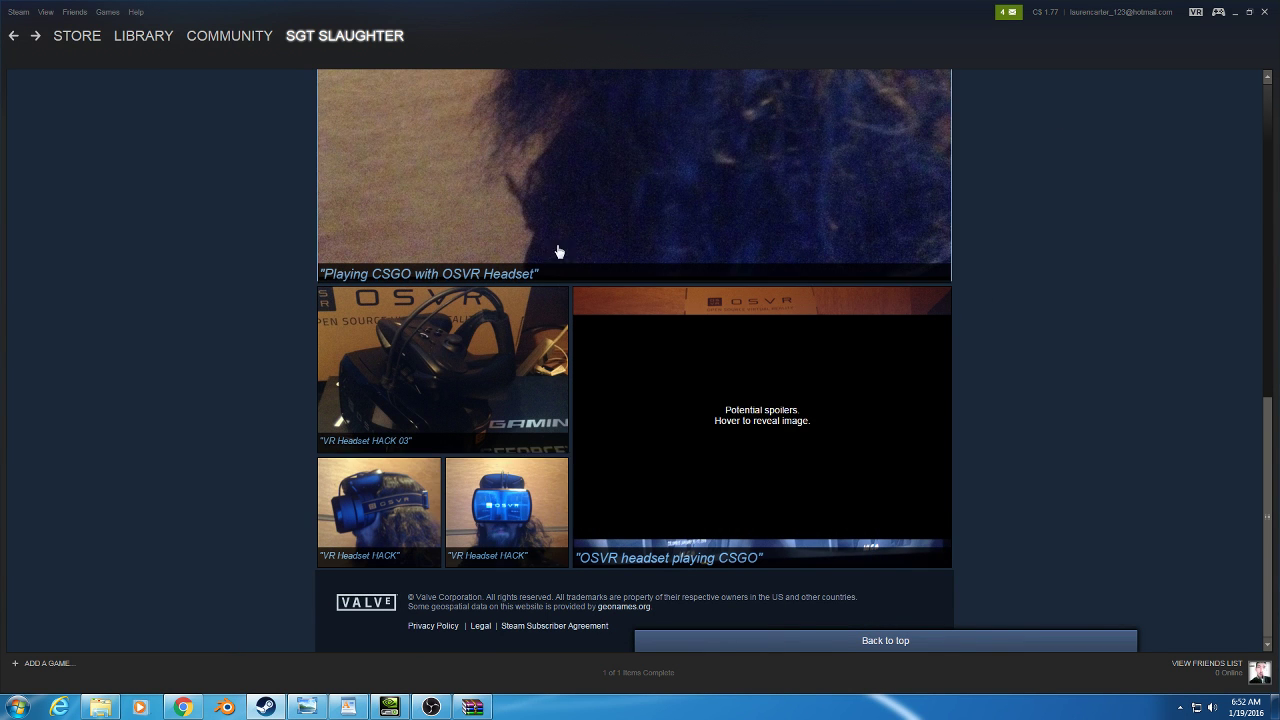
scroll(645, 316, up, 3)
scroll(640, 320, up, 2)
scroll(612, 400, down, 5)
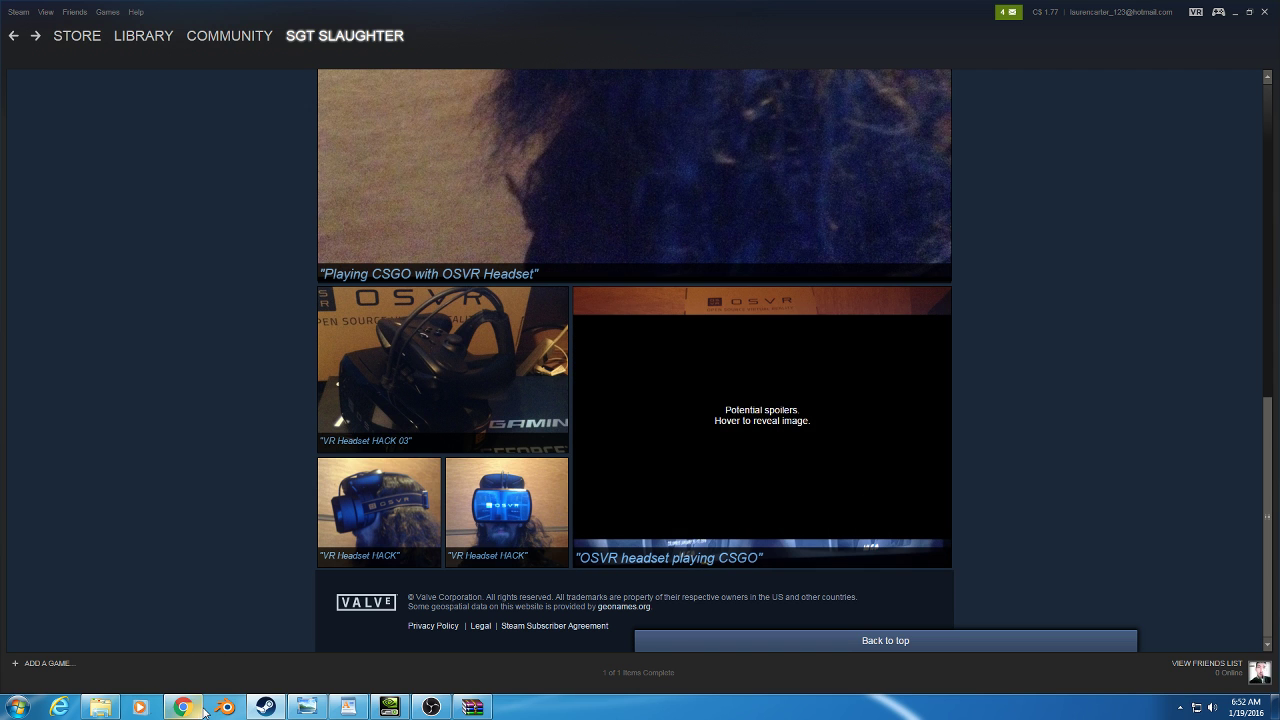
Switch to the OSVR home page in Chrome and bring the WordPad notes in front, placed below the site's logo.
click(190, 709)
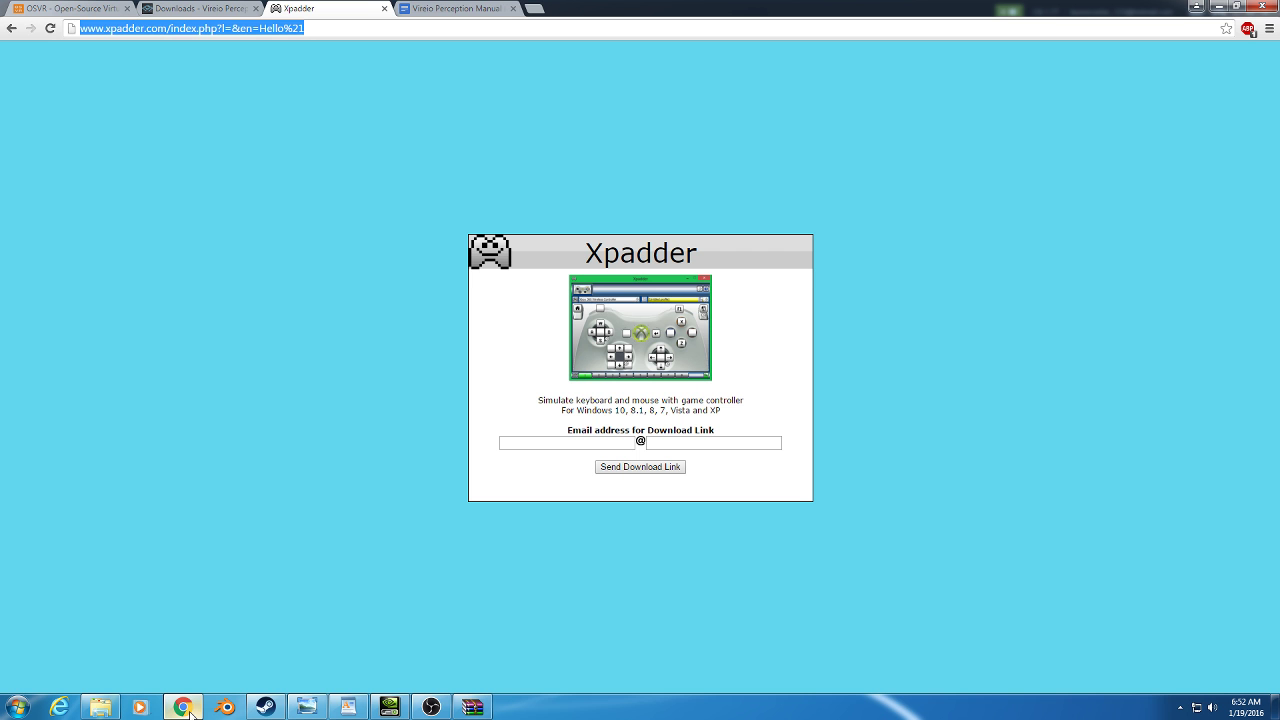
click(80, 8)
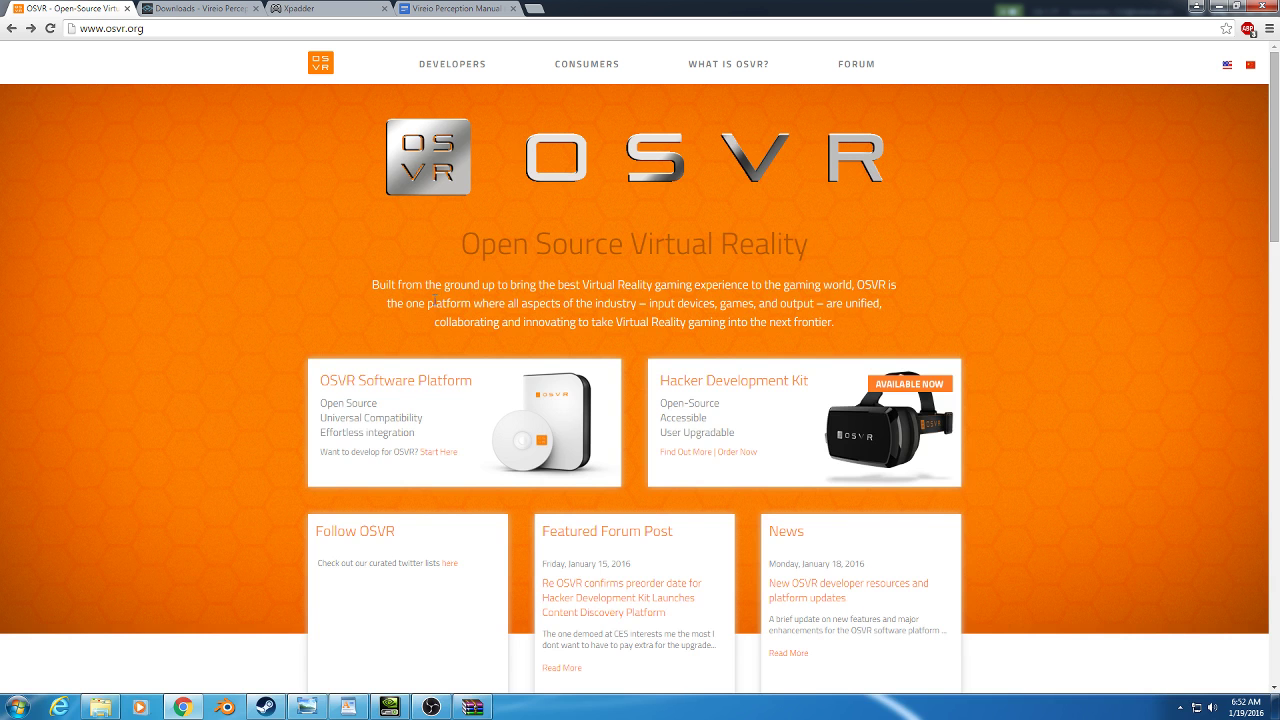
click(347, 707)
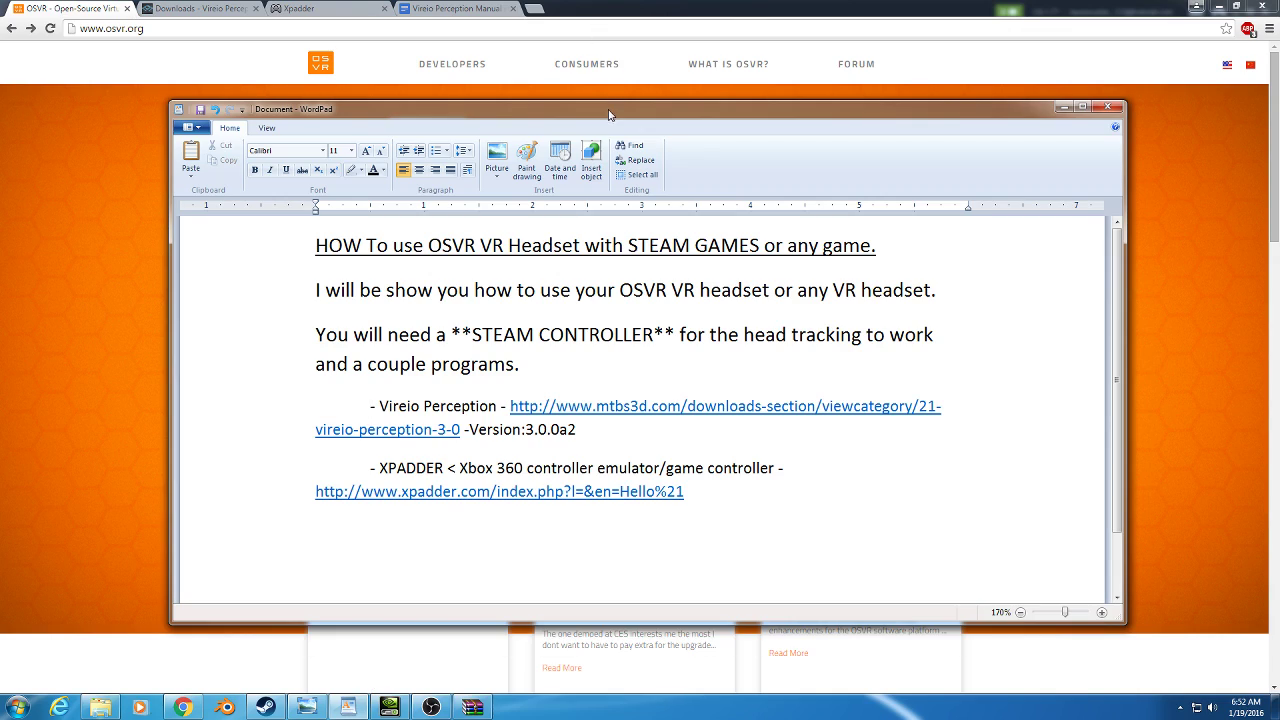
drag(608, 114, 592, 275)
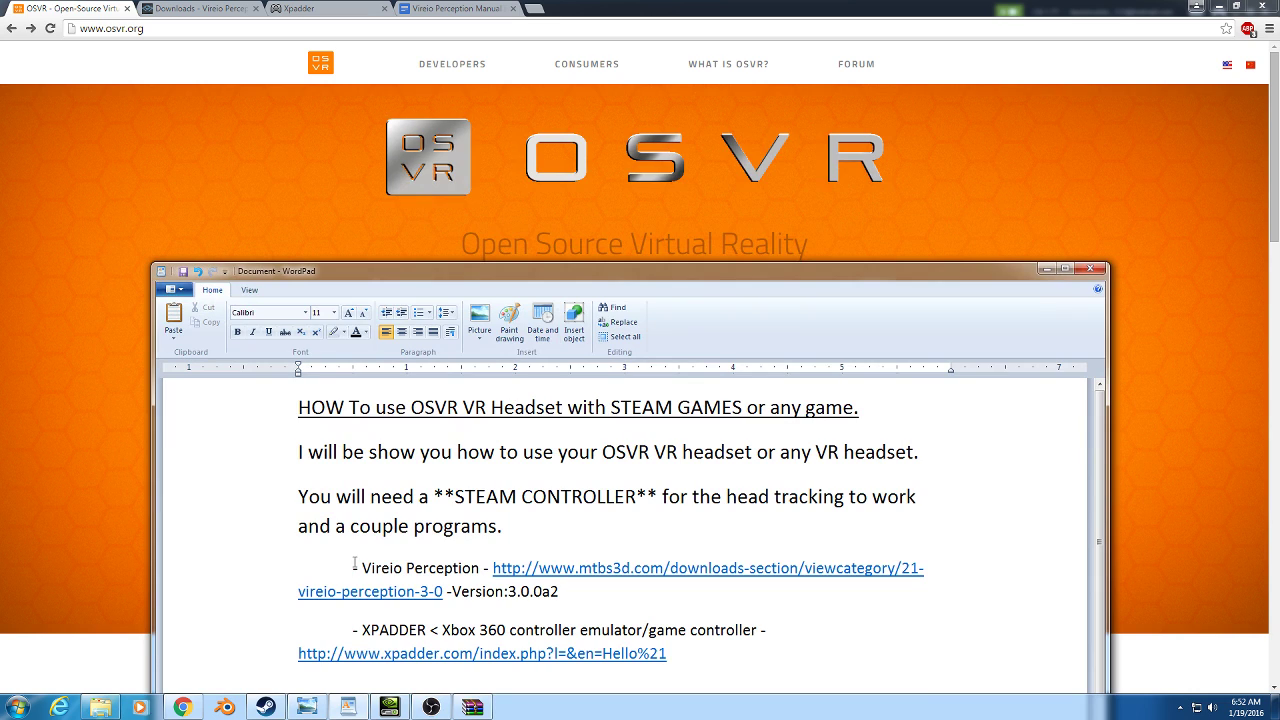
Highlight the Vireio Perception name in the notes' list of required programs and review its download link.
drag(355, 569, 484, 570)
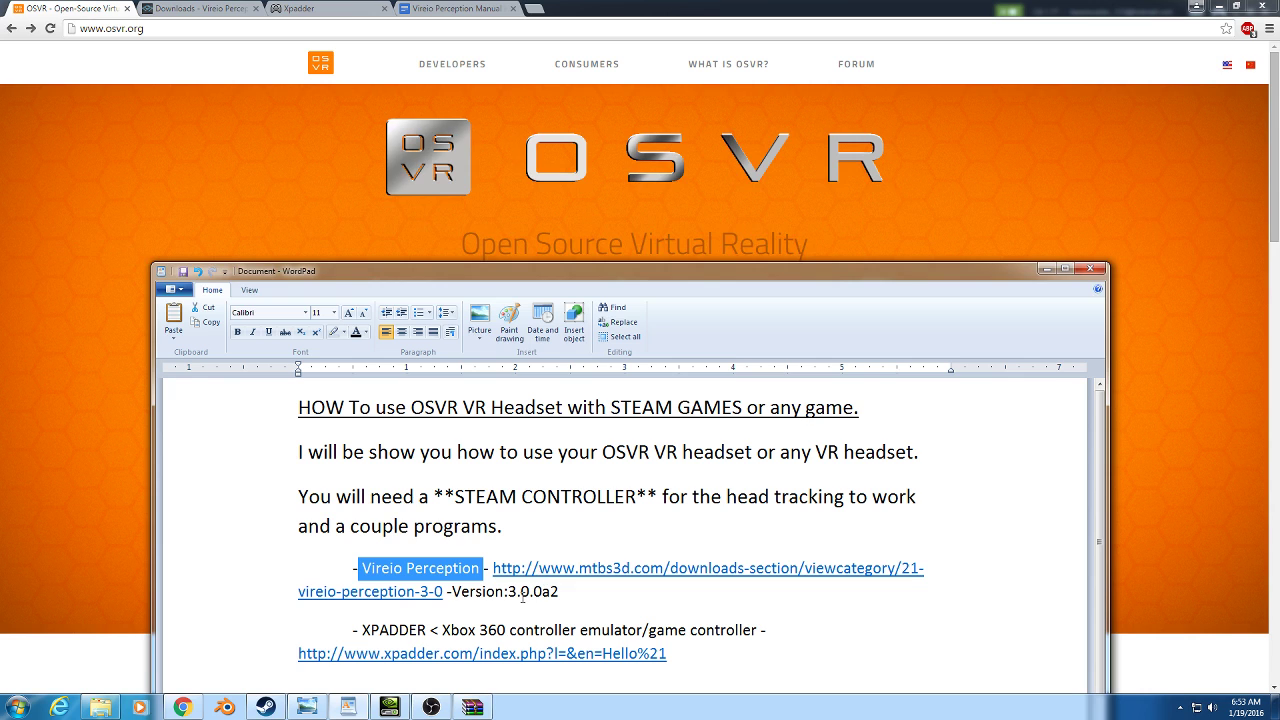
scroll(530, 600, down, 1)
scroll(530, 600, down, 1)
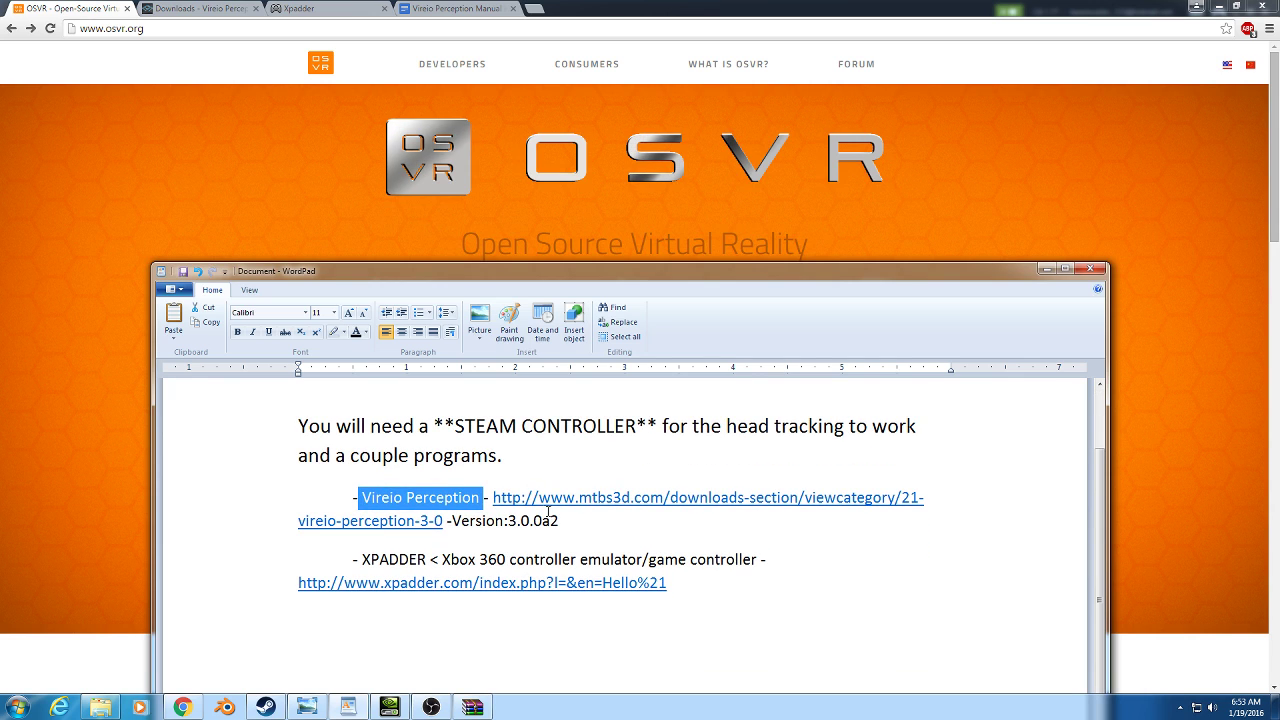
In Chrome, browse the MTBS3D Downloads section through Vireio Perception to the Vireio Perception 3.0 category.
click(188, 9)
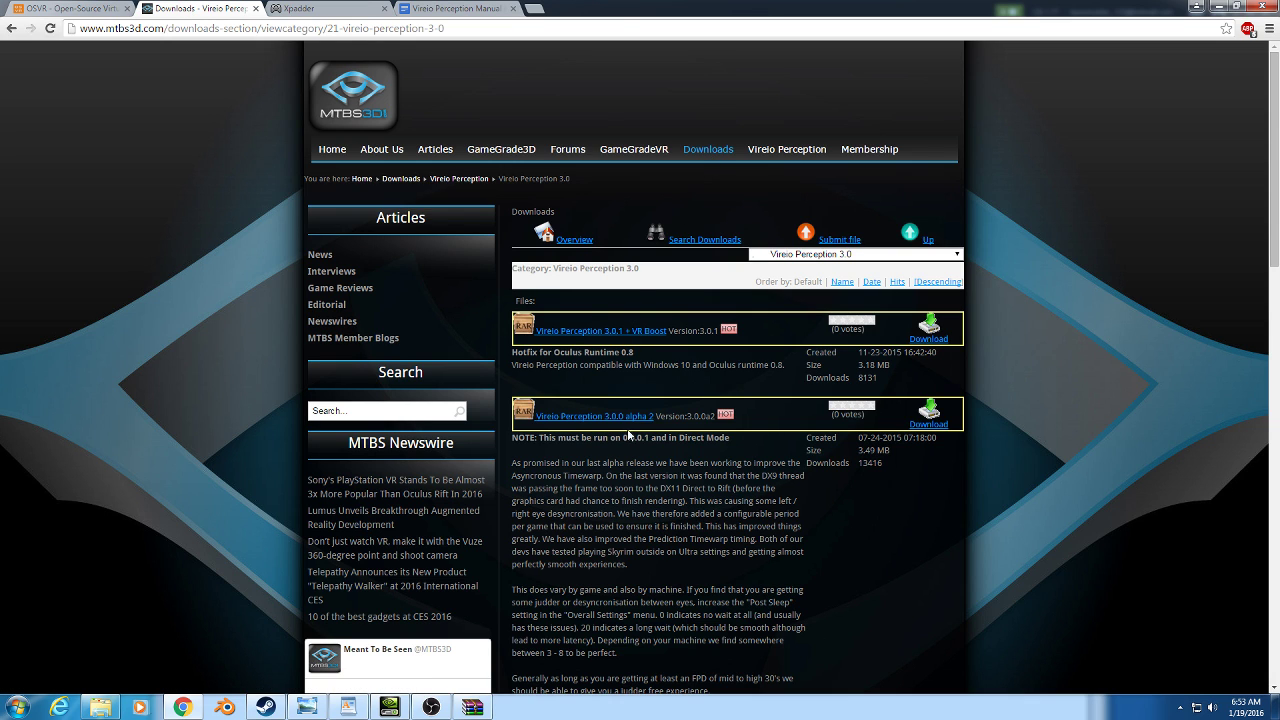
click(714, 150)
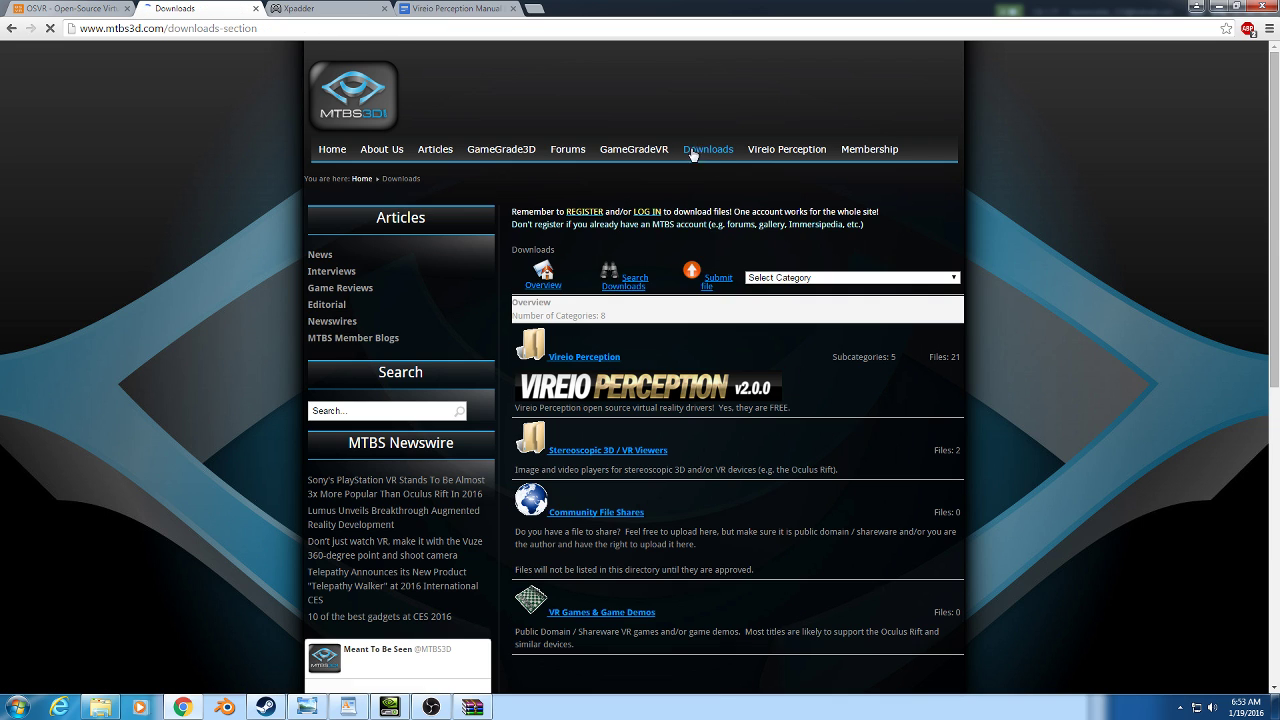
click(577, 360)
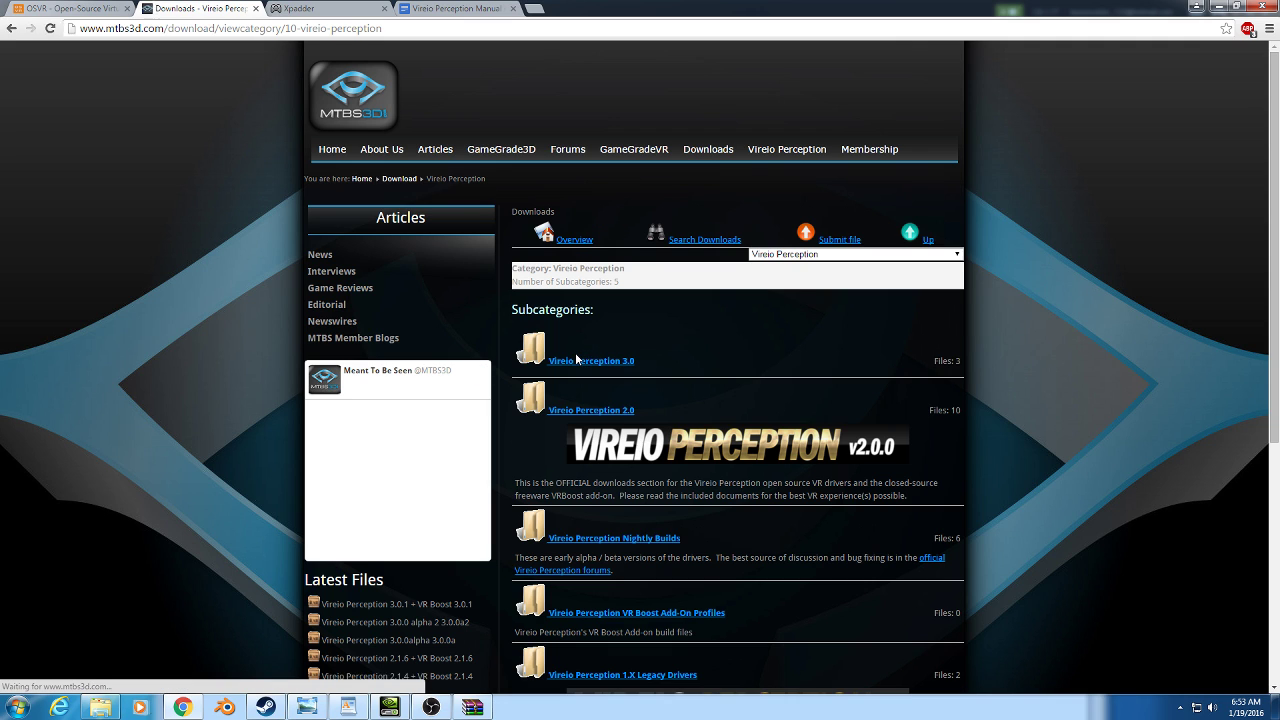
click(591, 366)
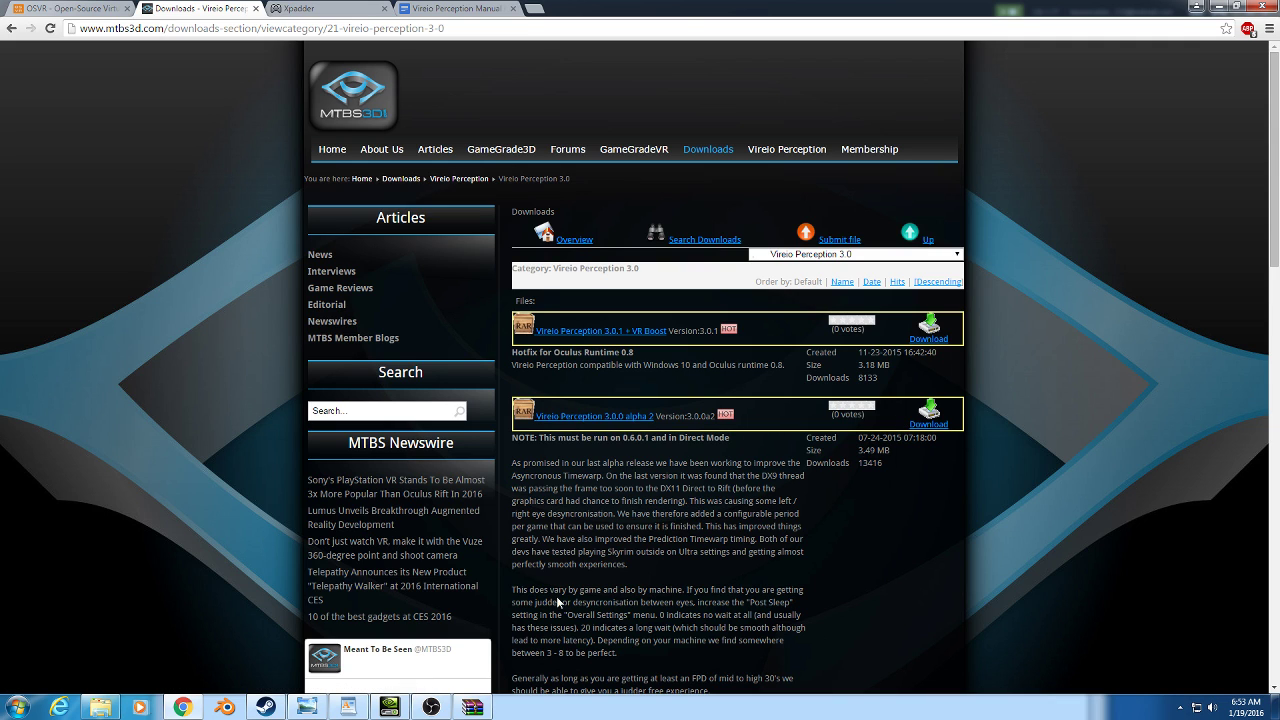
Extract the Perception folder from the perception3a2.rar archive in WinRAR into the VR apps folder, and close the archive.
click(471, 710)
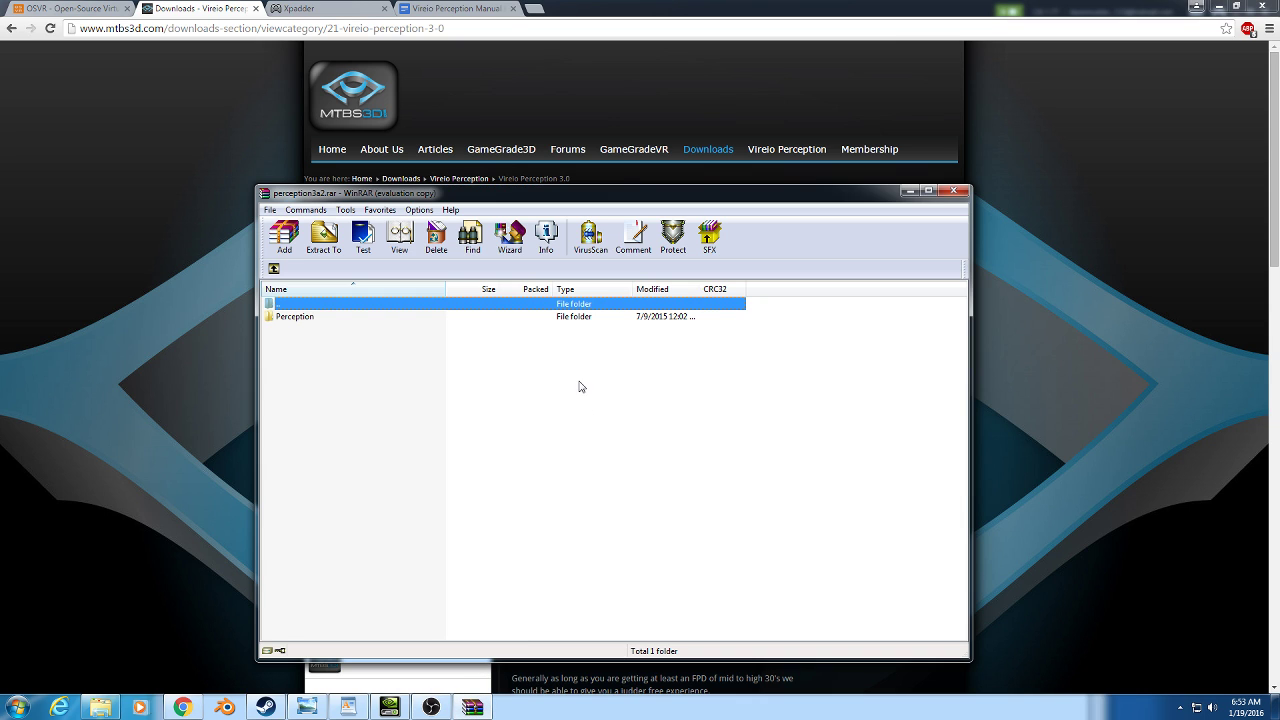
click(307, 320)
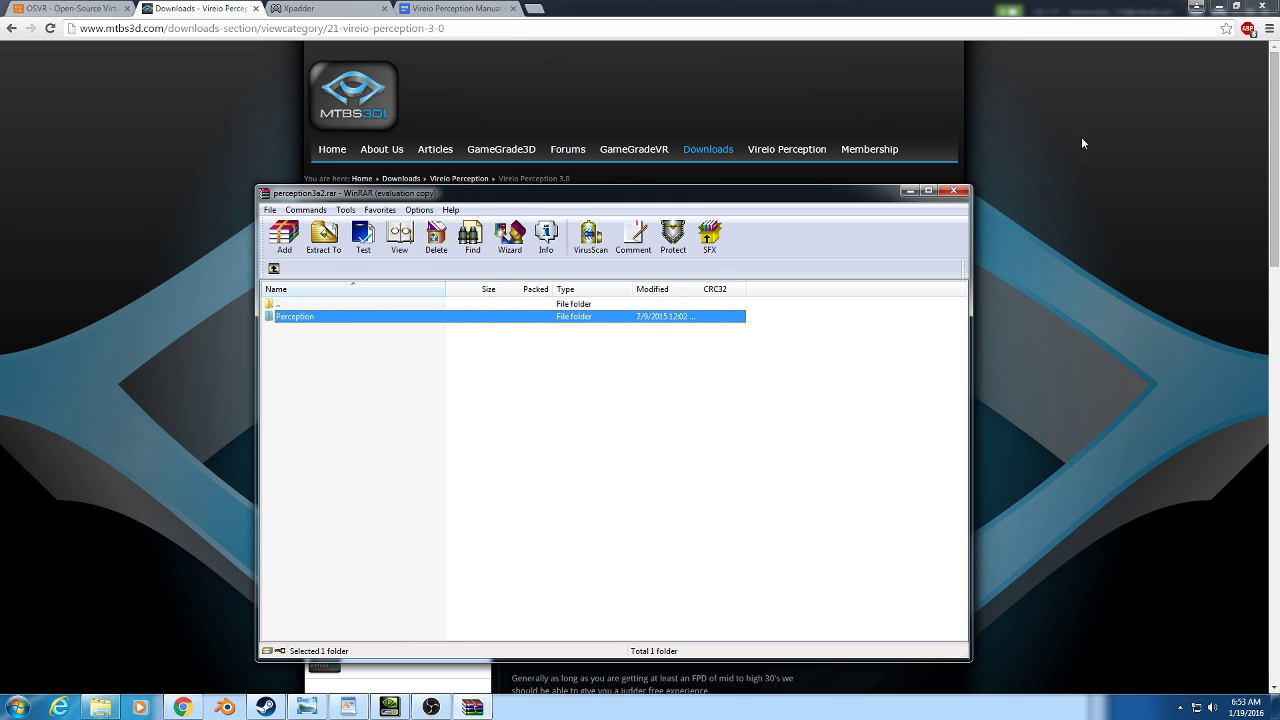
click(100, 707)
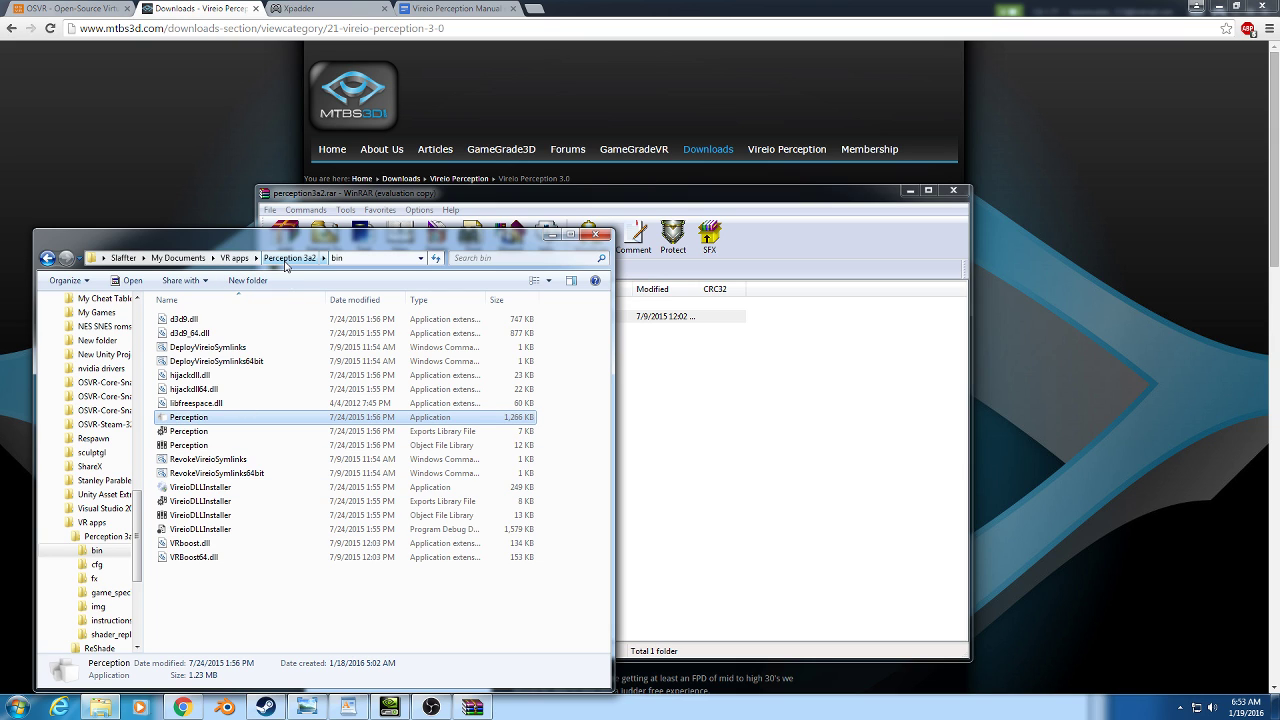
click(286, 262)
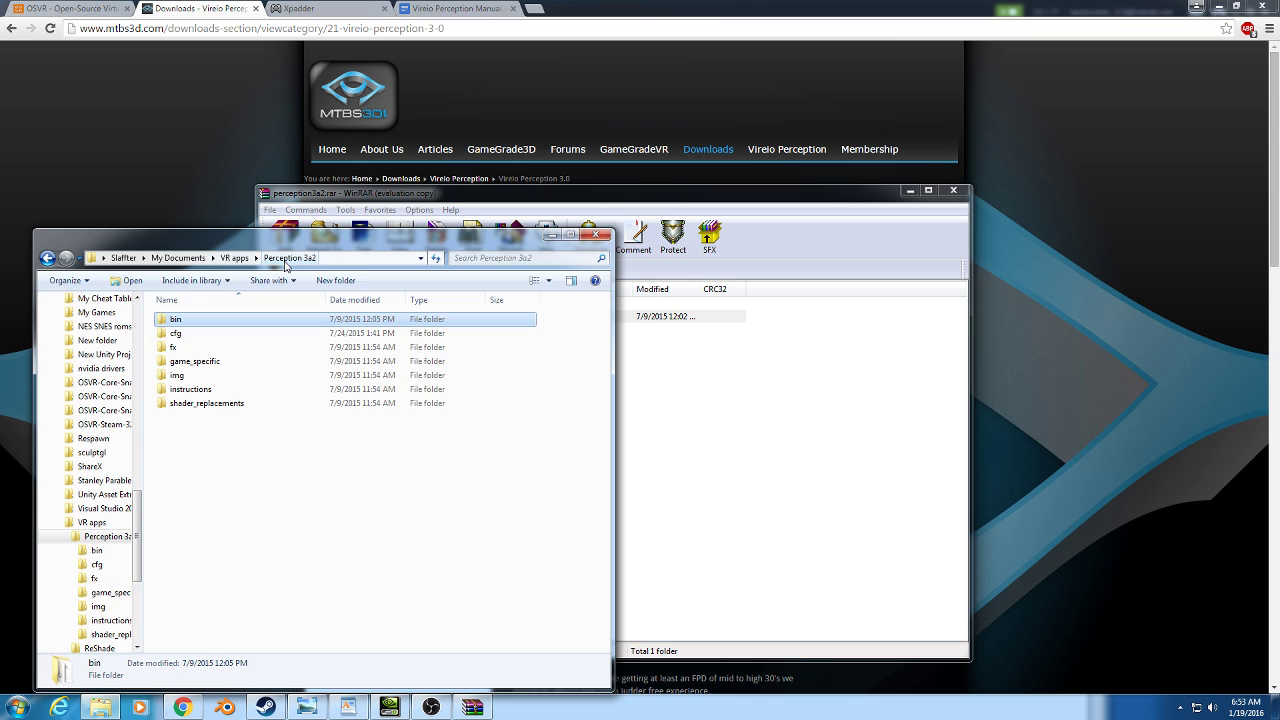
click(241, 262)
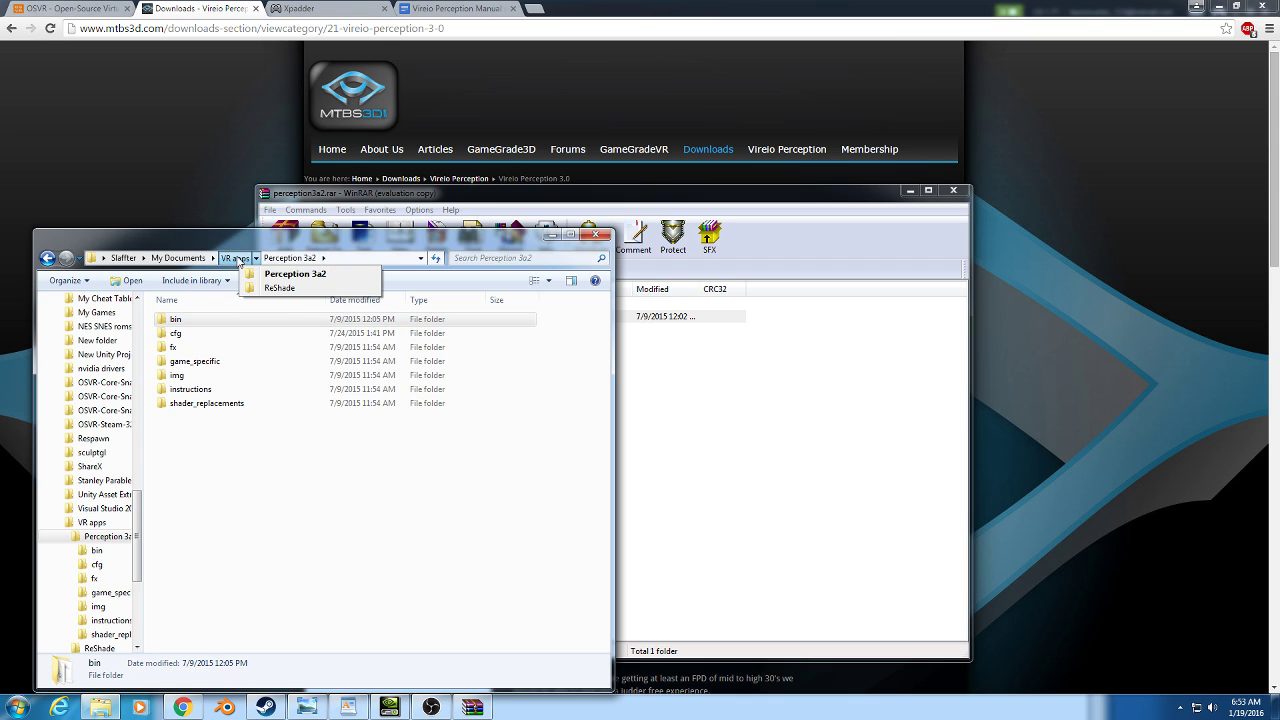
click(241, 262)
click(413, 313)
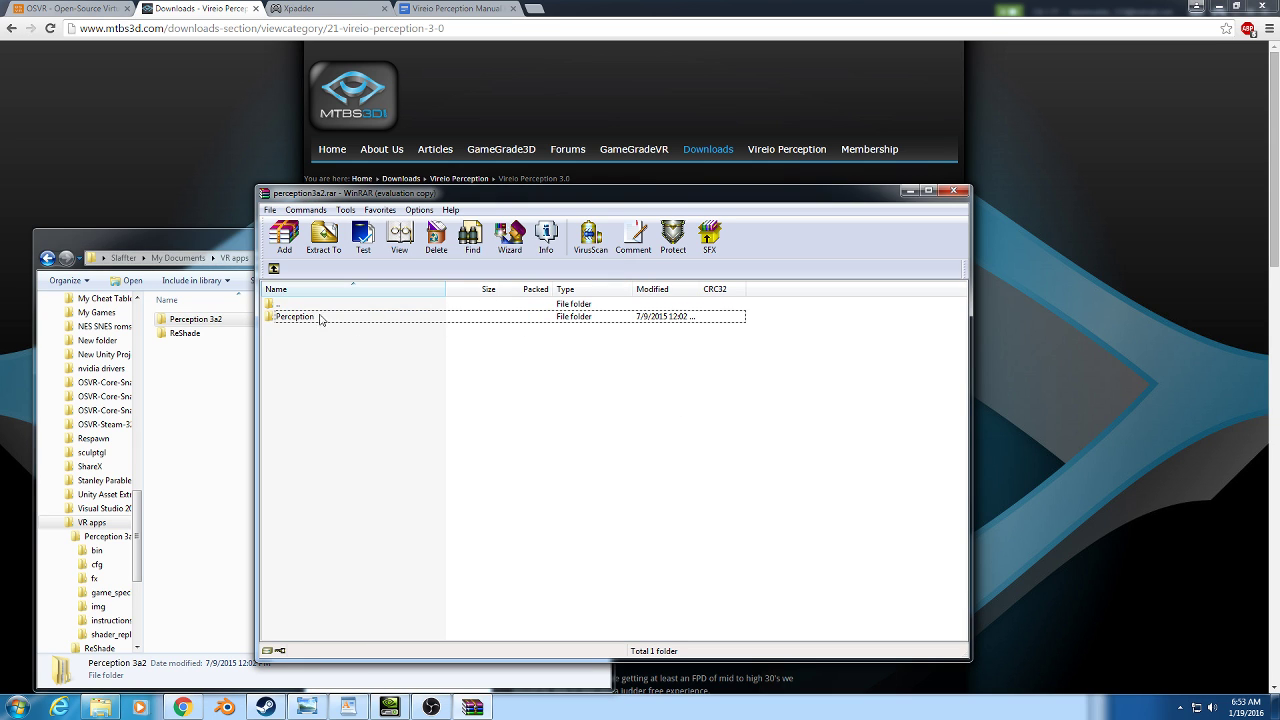
drag(320, 319, 188, 436)
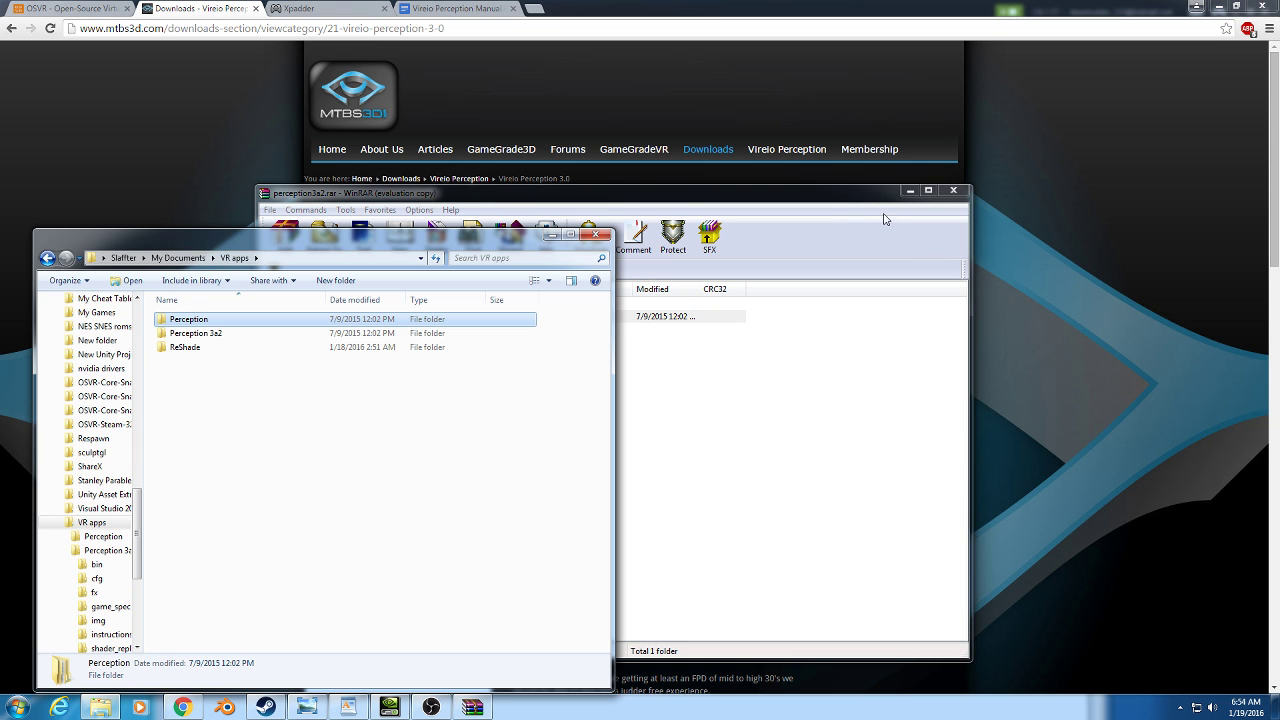
click(953, 190)
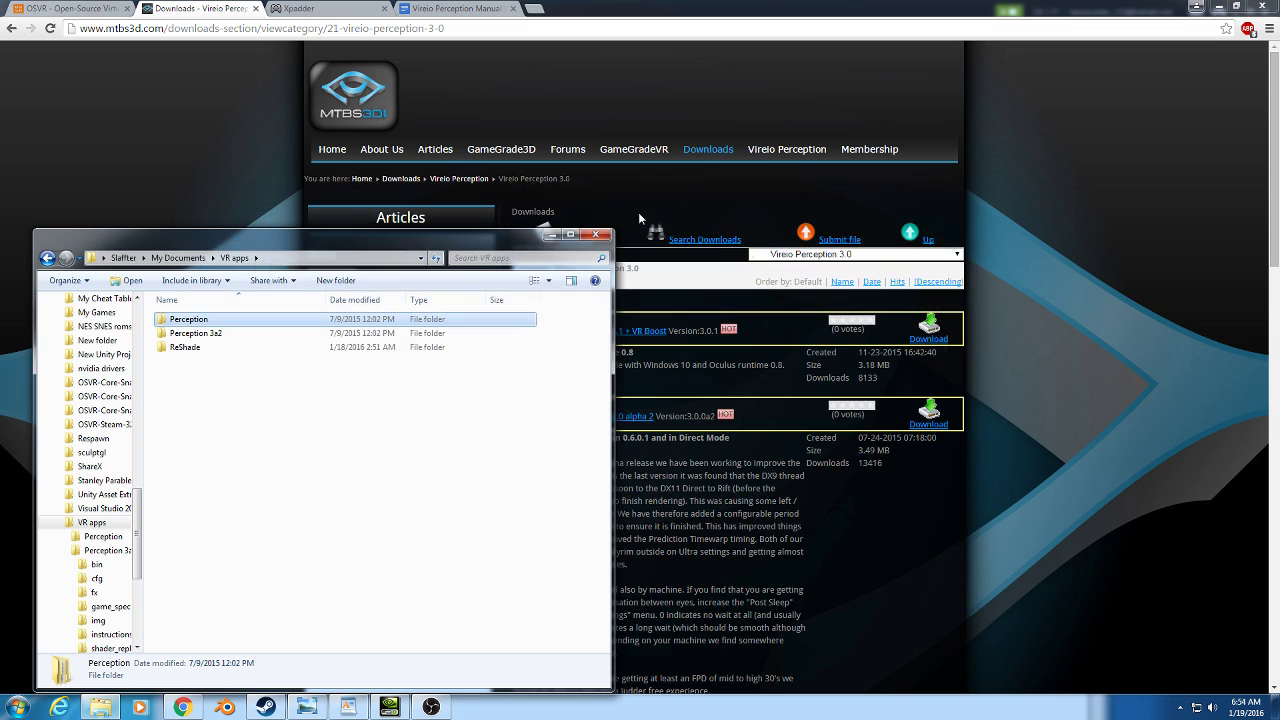
Open the instructions folder inside the extracted Perception folder and select the Vireio Perception Live Manual shortcut.
double_click(210, 320)
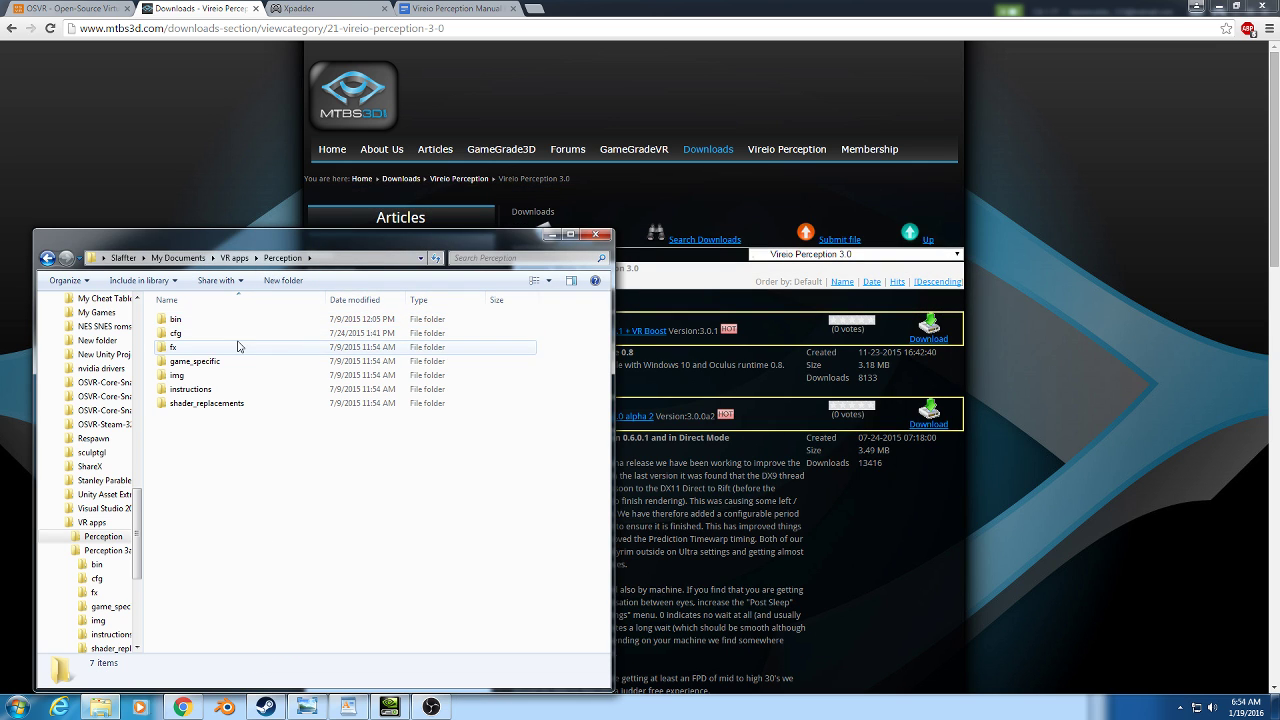
double_click(200, 391)
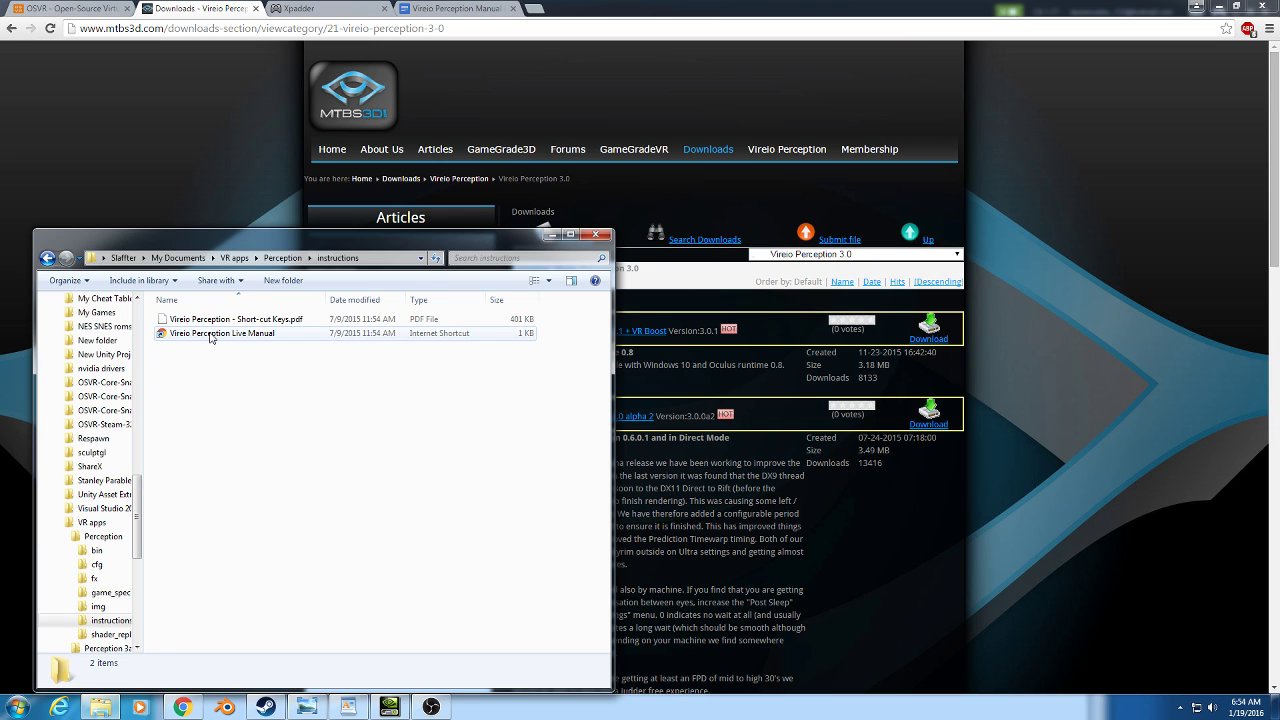
click(211, 334)
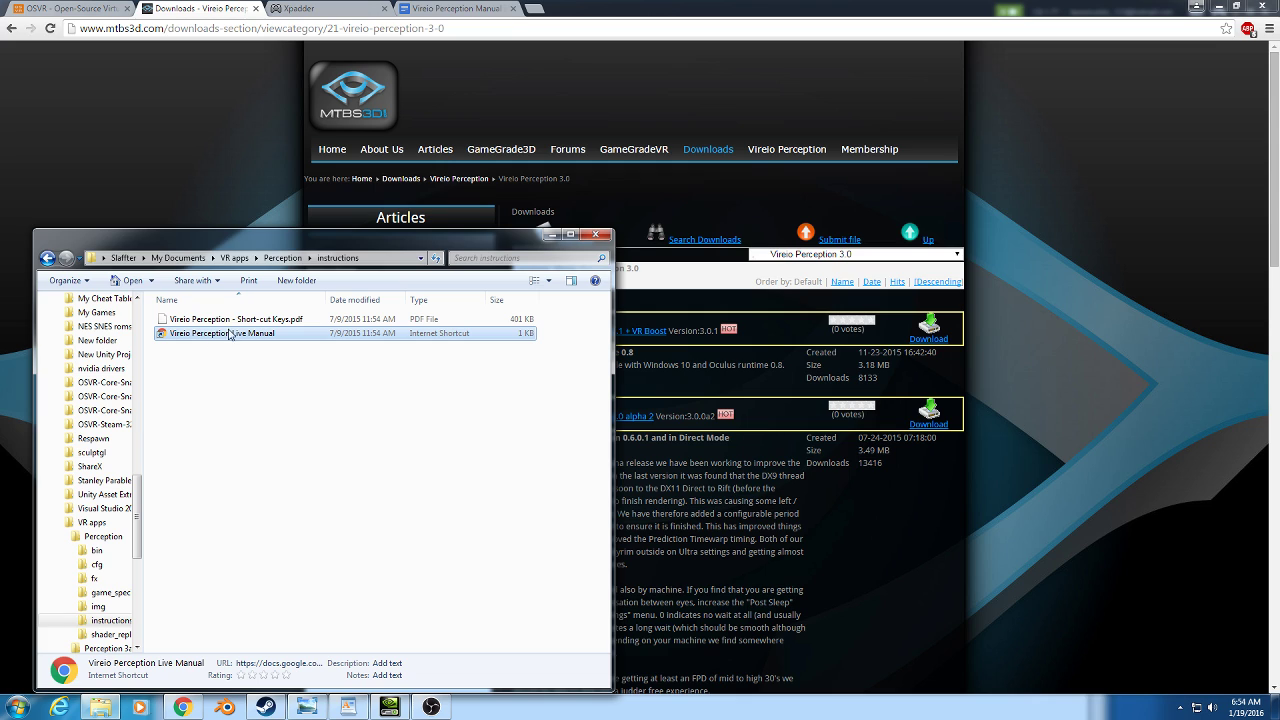
Browse the Vireio Perception Manual in Chrome and highlight the Vireio DLL Symlink Installer entry in its table of contents.
click(455, 8)
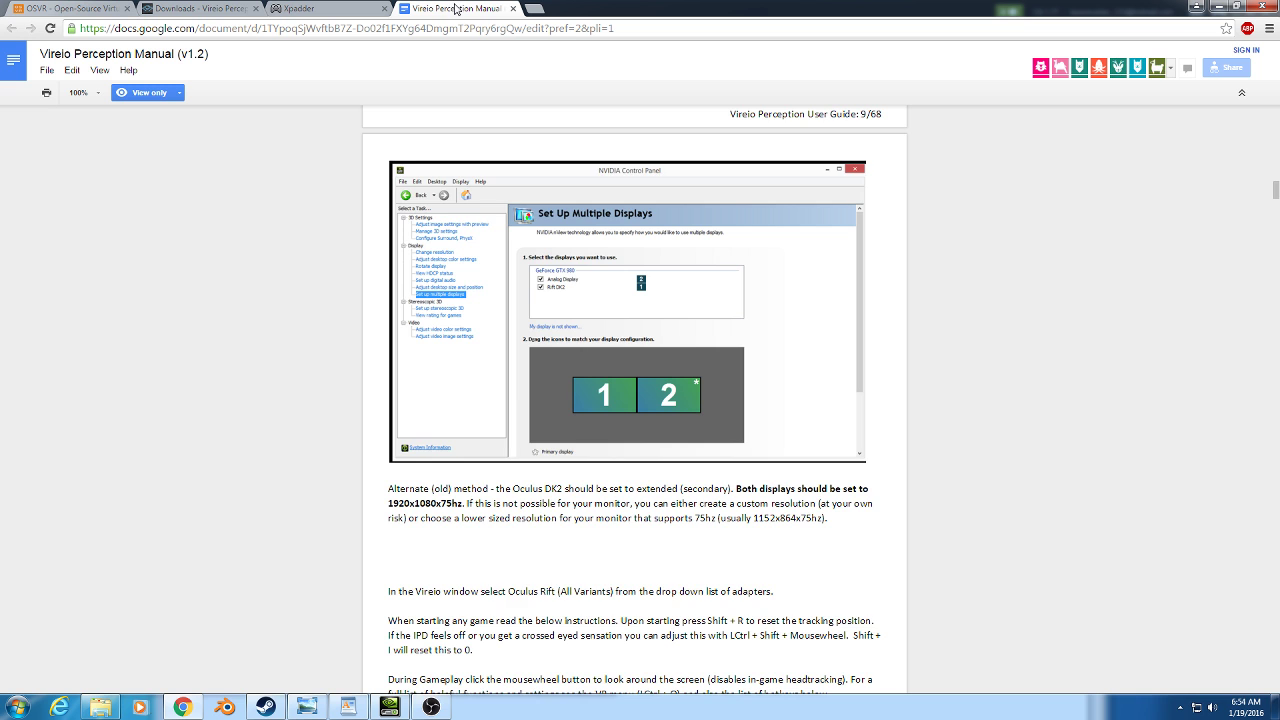
scroll(1203, 389, down, 15)
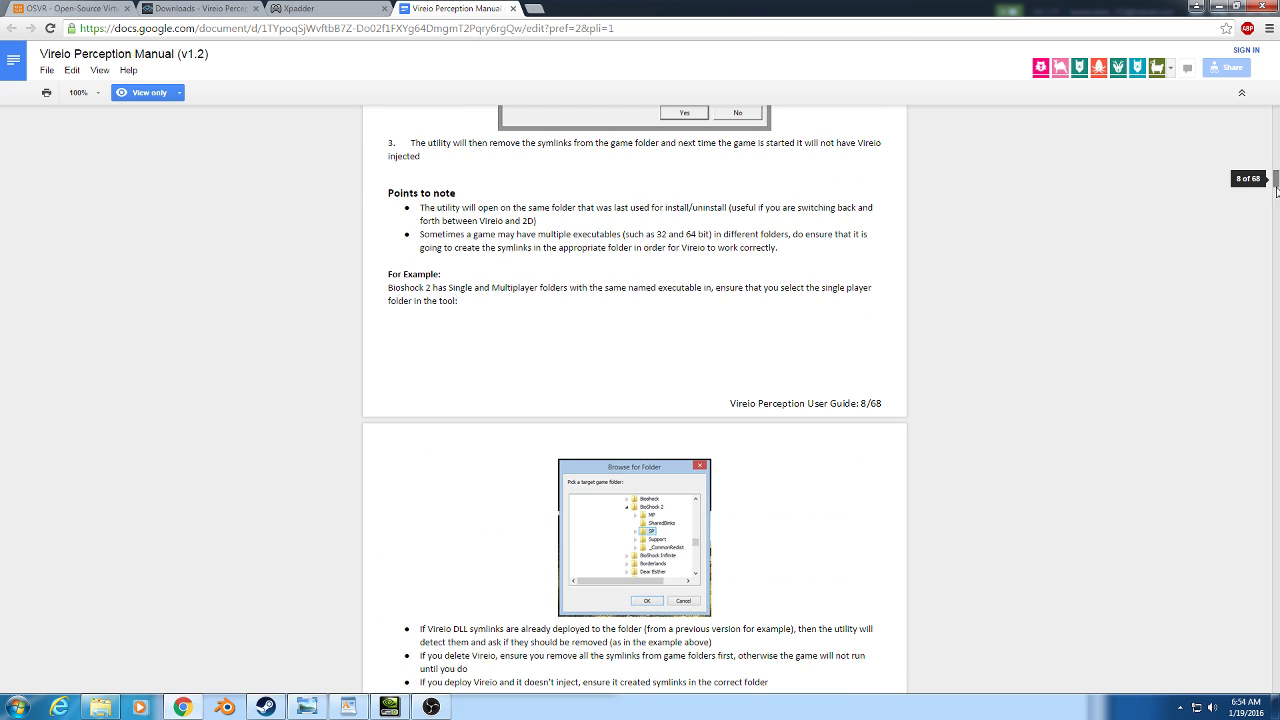
scroll(830, 284, up, 5)
scroll(830, 284, up, 20)
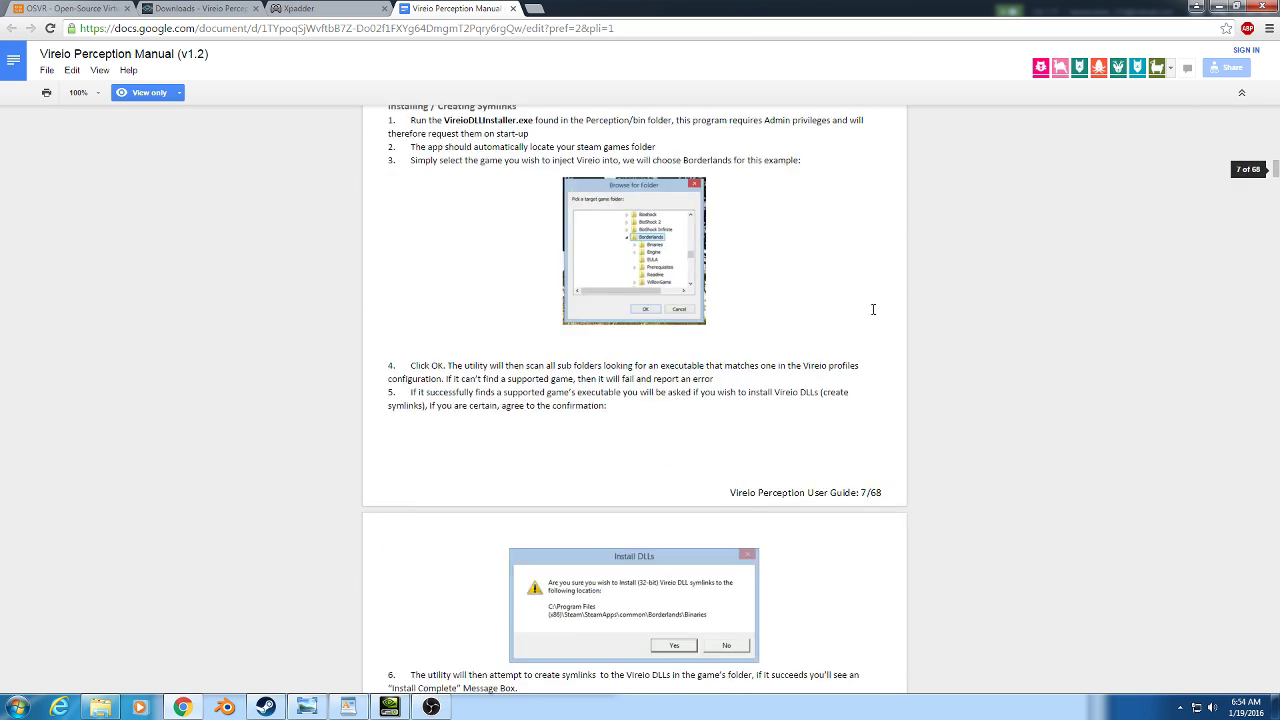
scroll(1024, 403, up, 20)
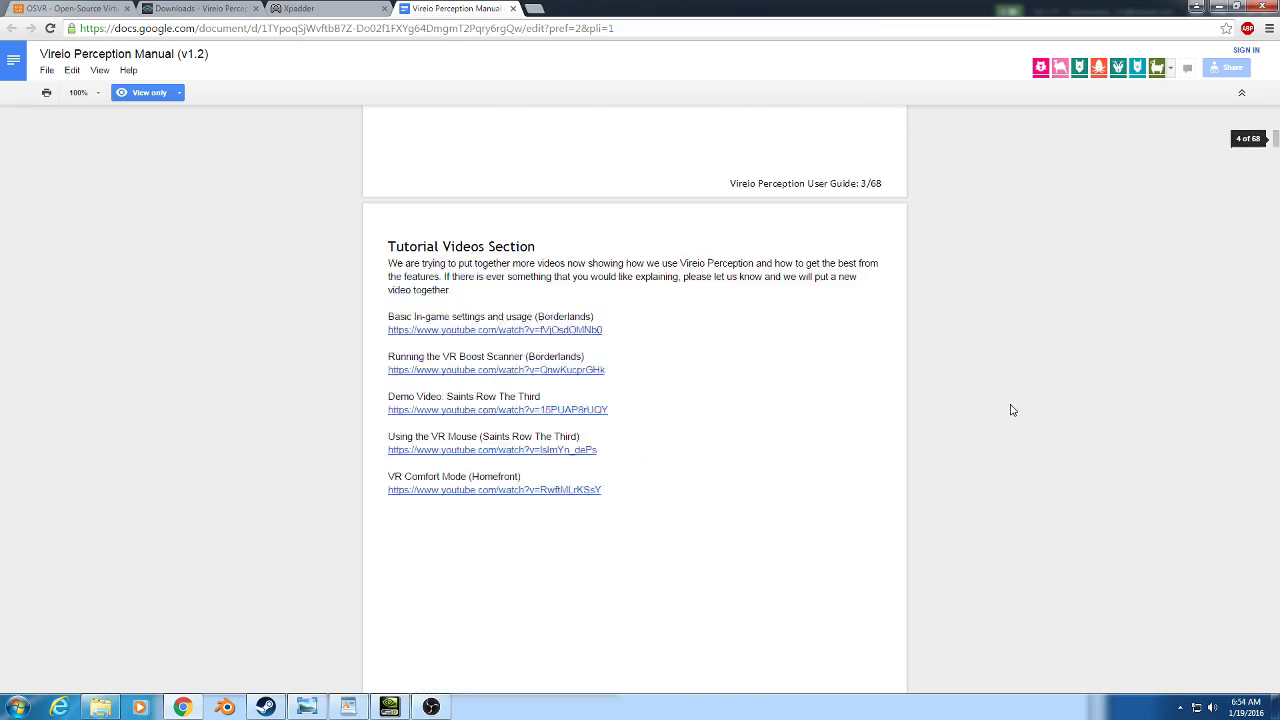
scroll(937, 428, up, 5)
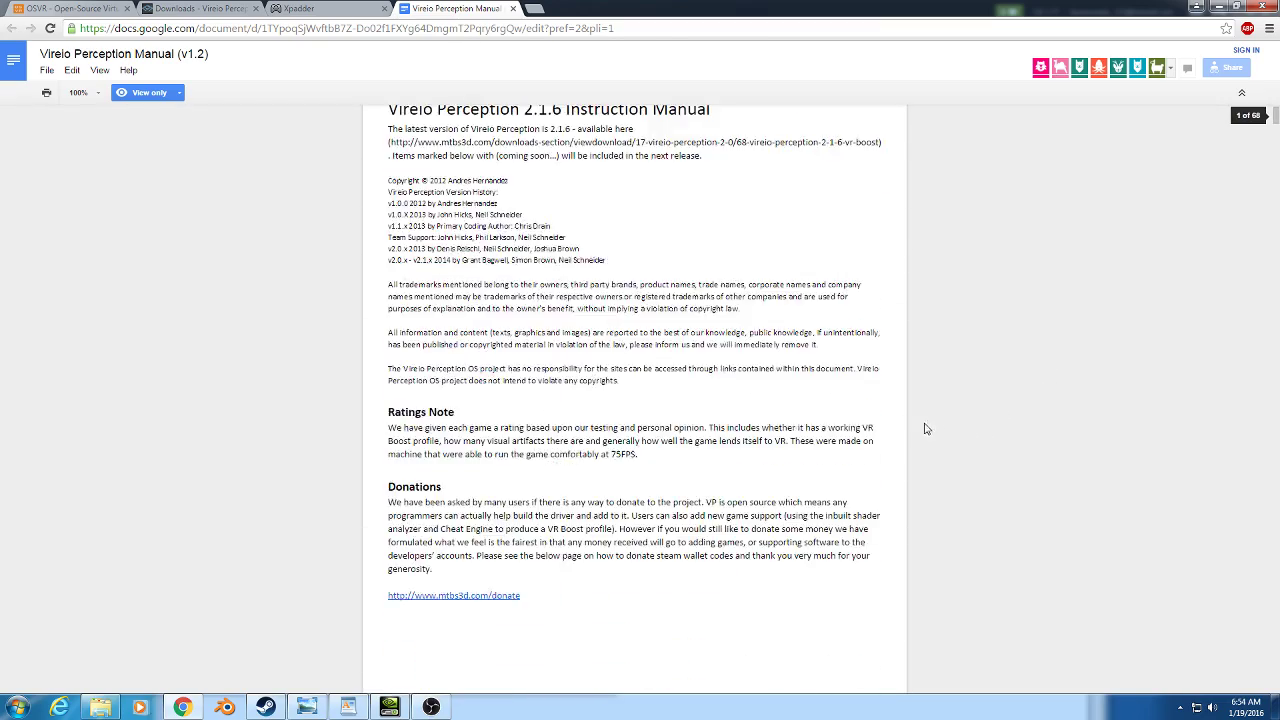
scroll(563, 460, down, 5)
scroll(533, 490, down, 2)
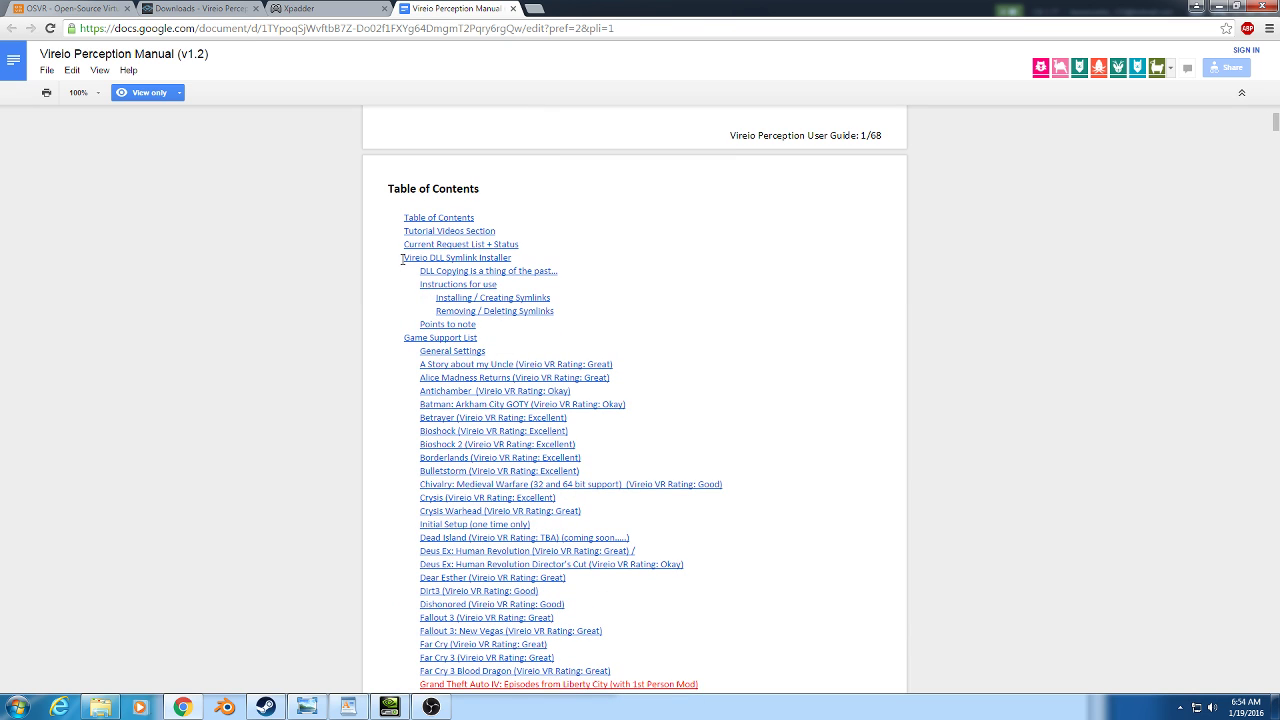
drag(402, 259, 513, 258)
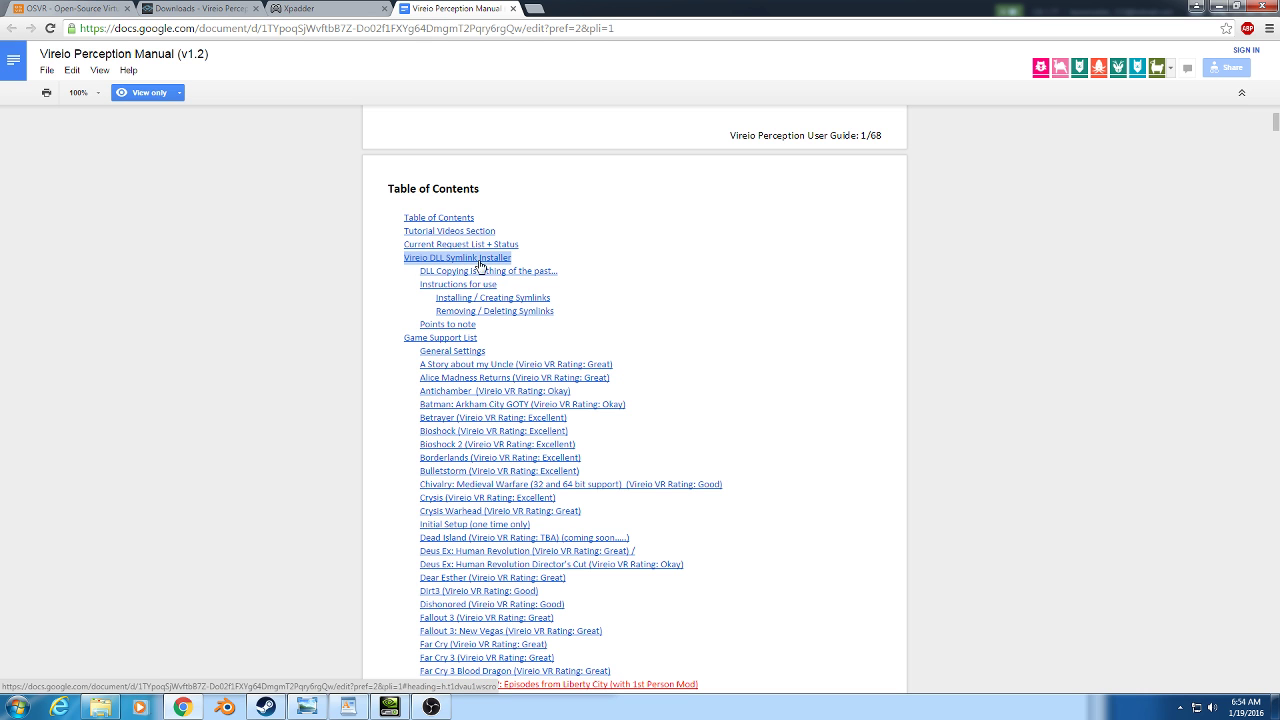
Read the manual's Vireio DLL Symlink Installer section and highlight DLL Copying, VireioDLLInstaller.exe, the Perception/bin folder and Admin privileges.
scroll(508, 403, down, 15)
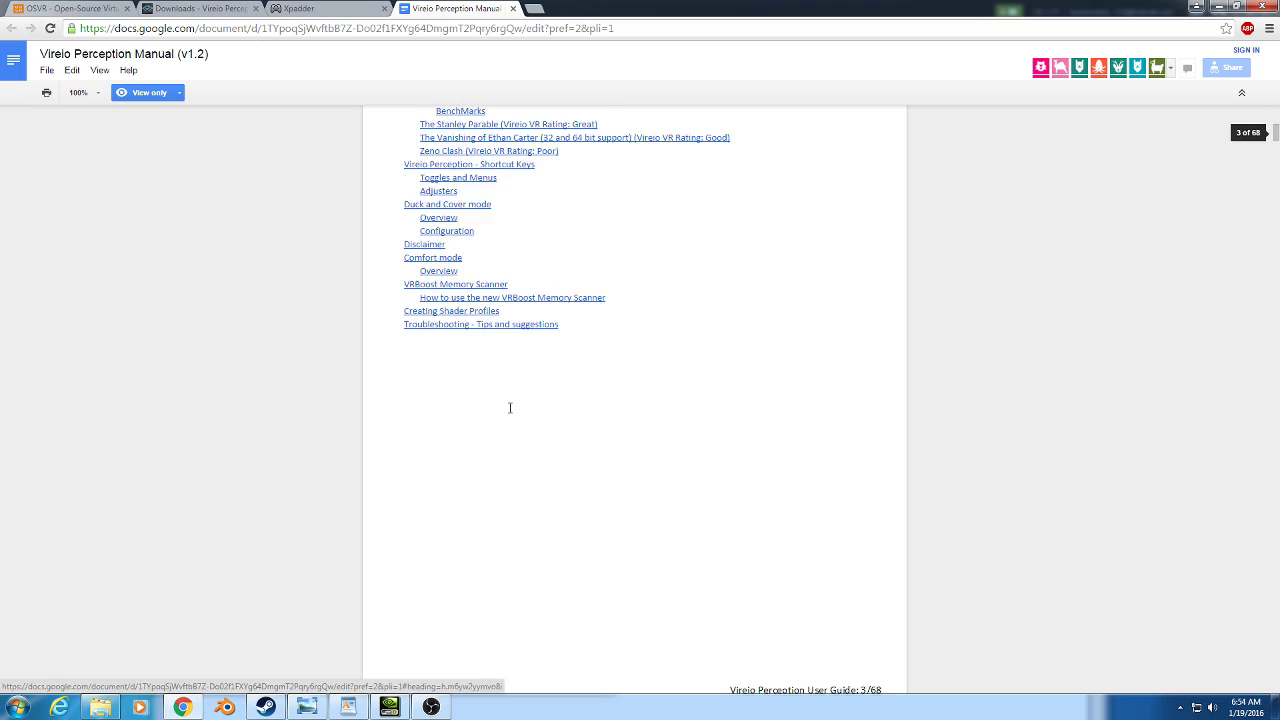
scroll(510, 408, down, 15)
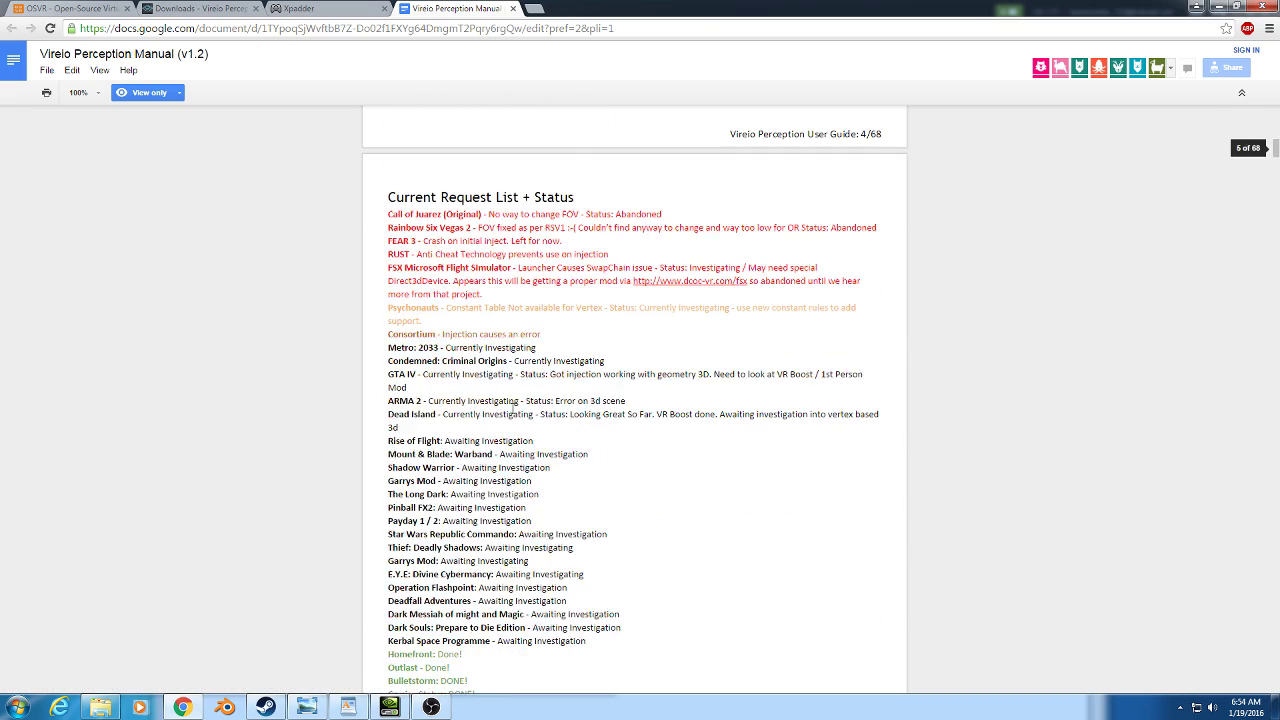
scroll(512, 408, down, 15)
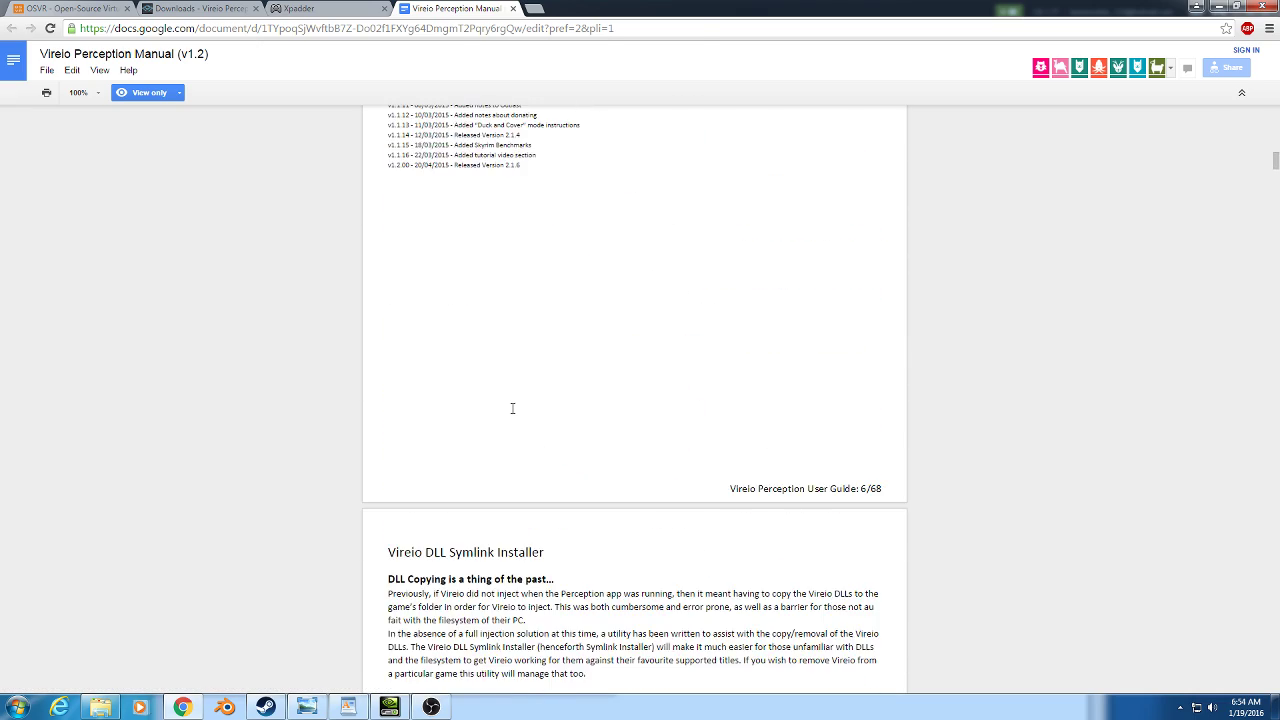
scroll(512, 408, down, 4)
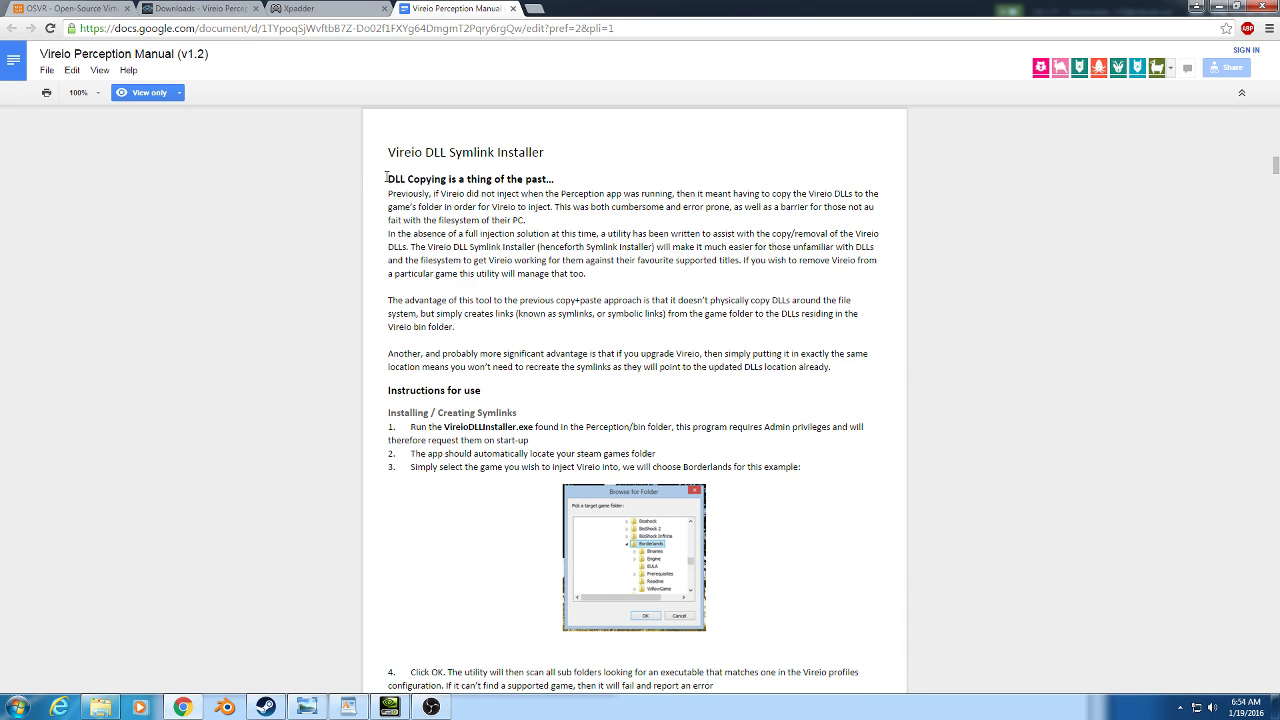
drag(386, 176, 441, 178)
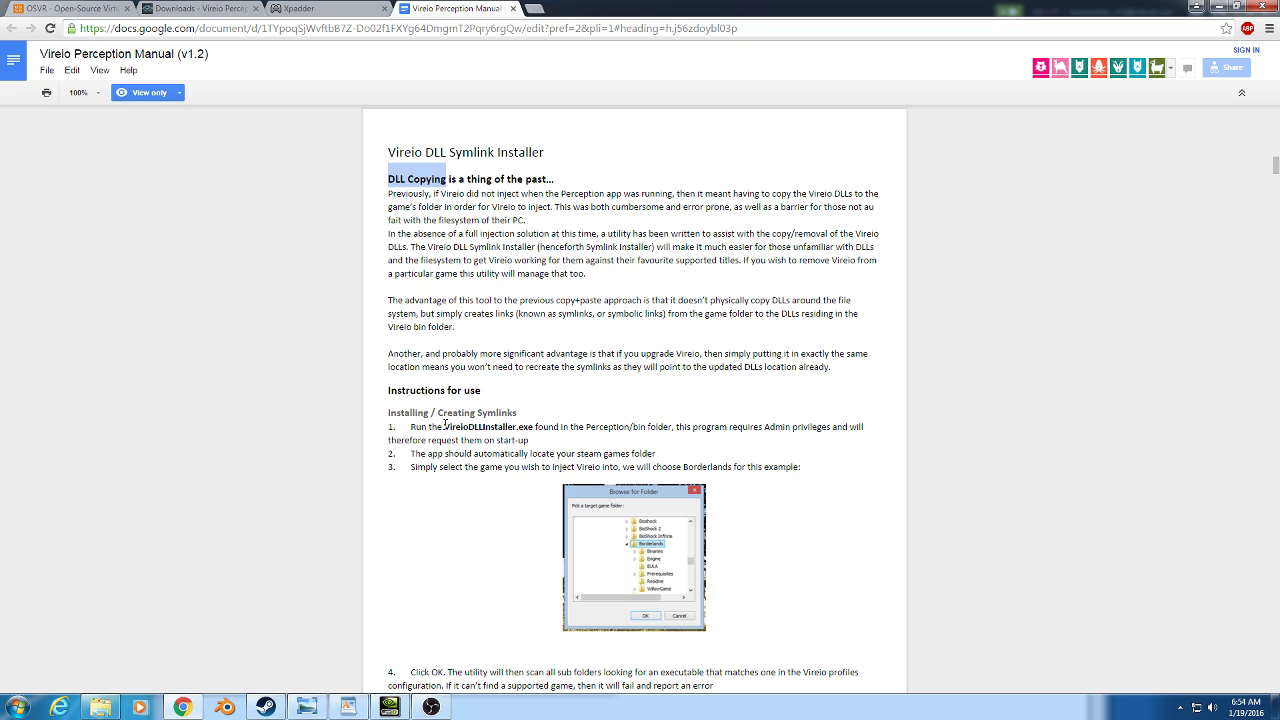
drag(445, 426, 533, 427)
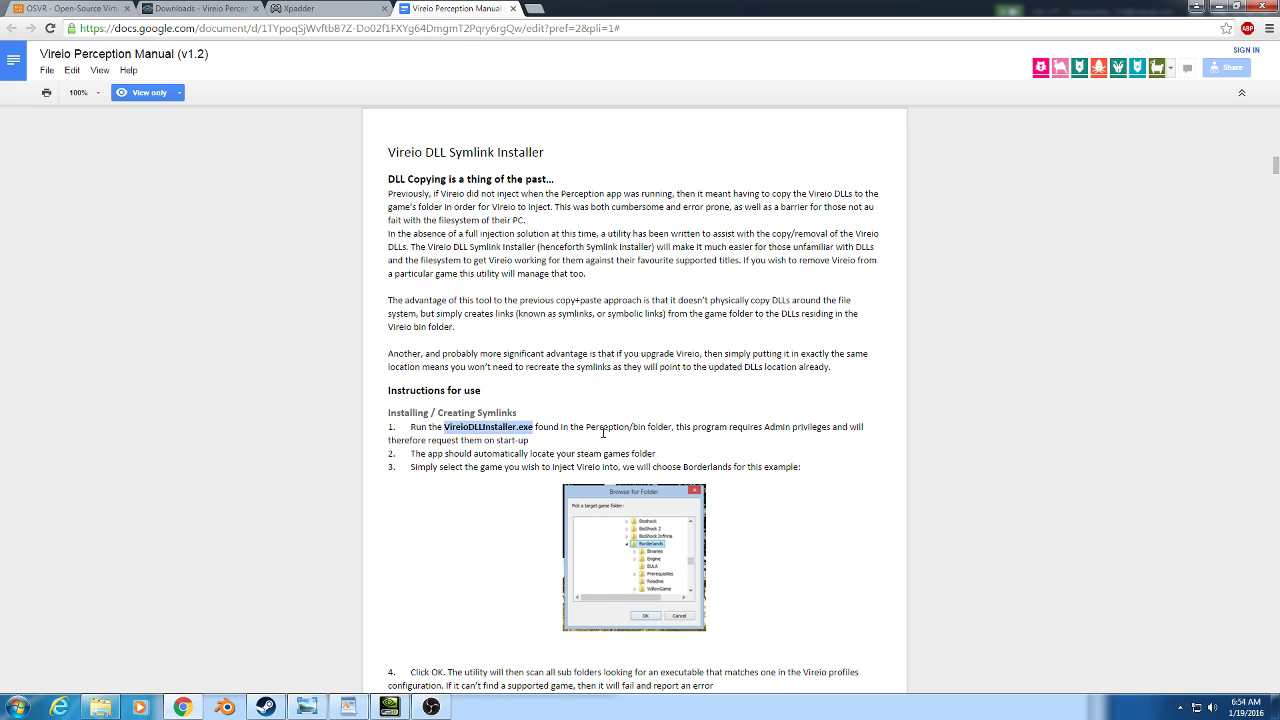
drag(590, 425, 672, 427)
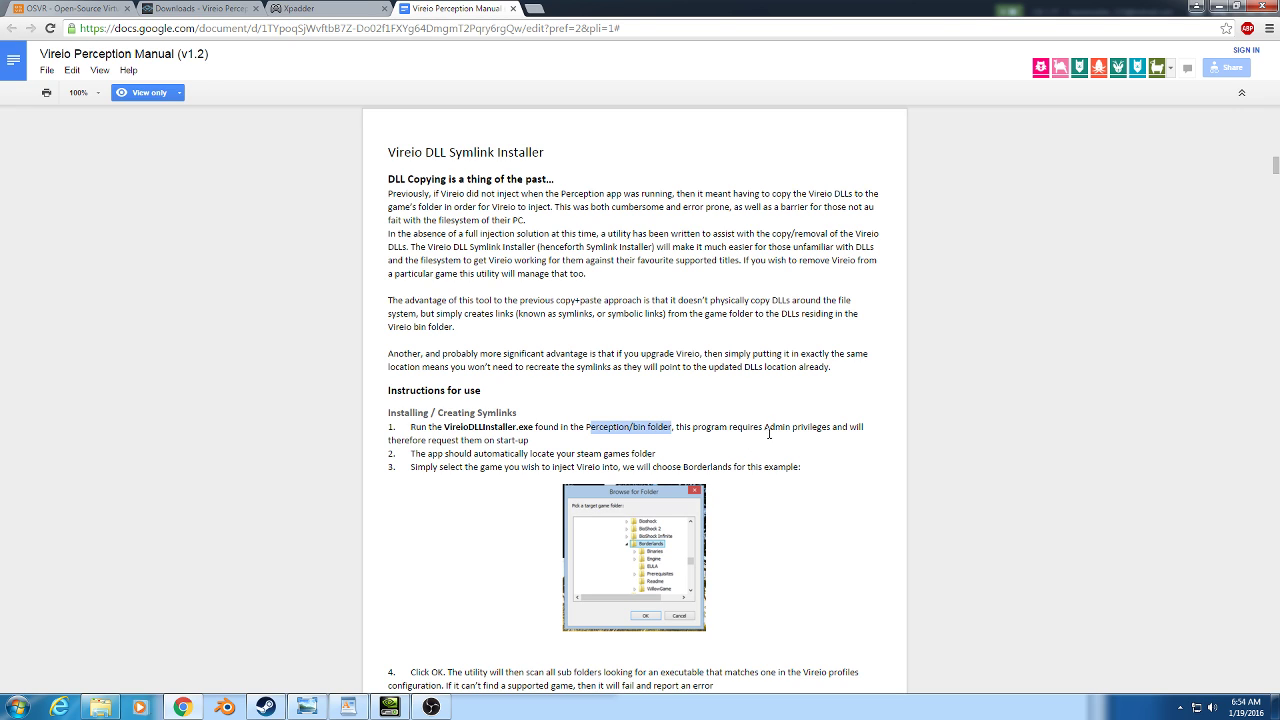
drag(764, 428, 830, 429)
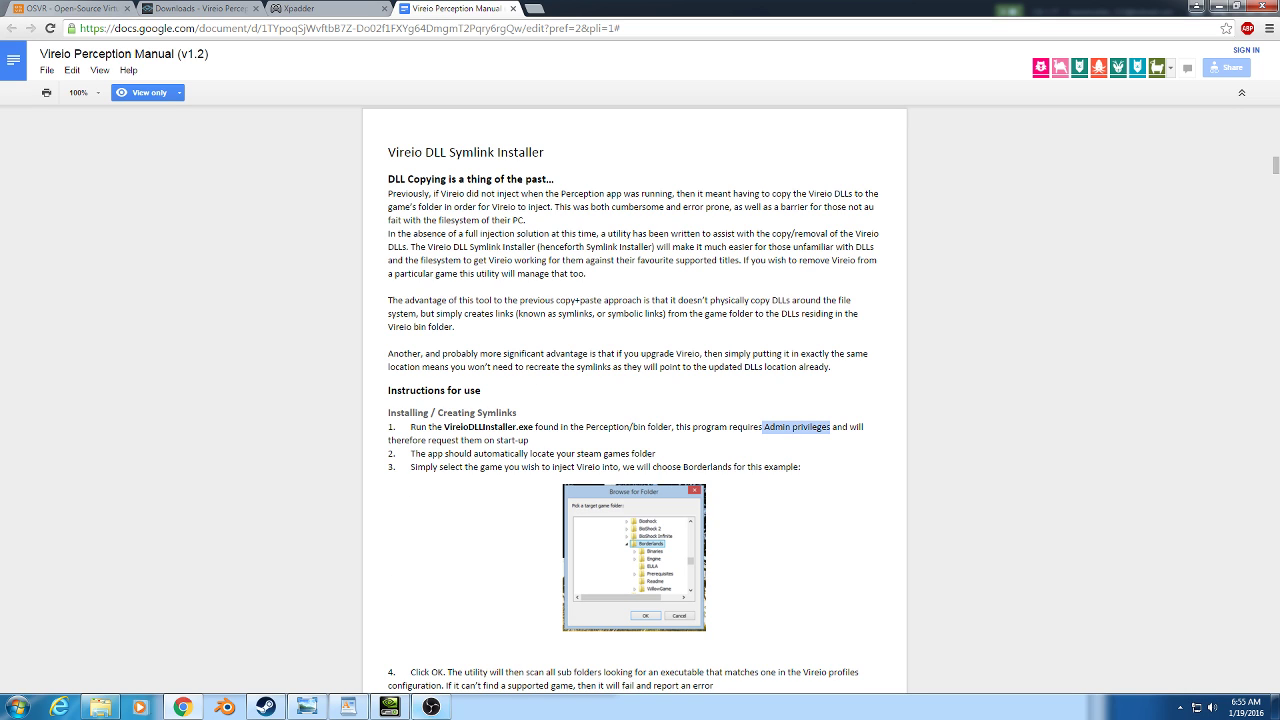
Switch to the file explorer, run the VireioDLLInstaller application from Perception's bin folder, and accept its introductory notice.
click(105, 712)
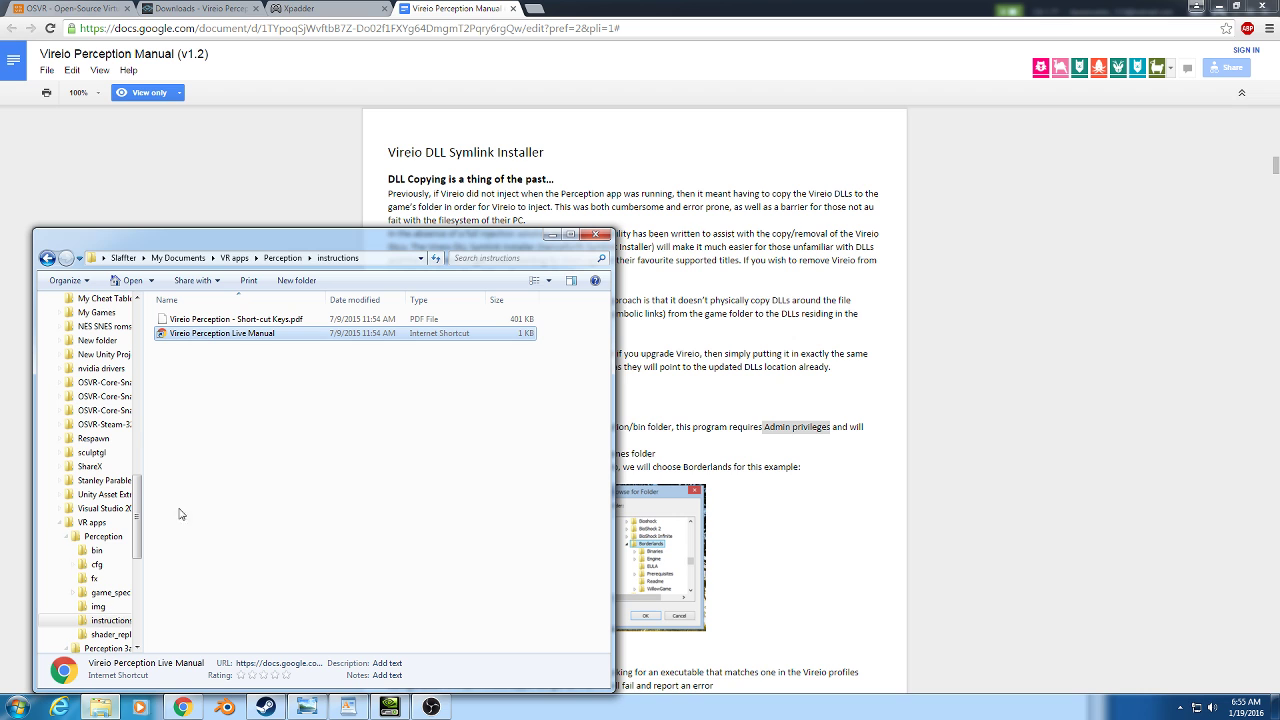
click(551, 236)
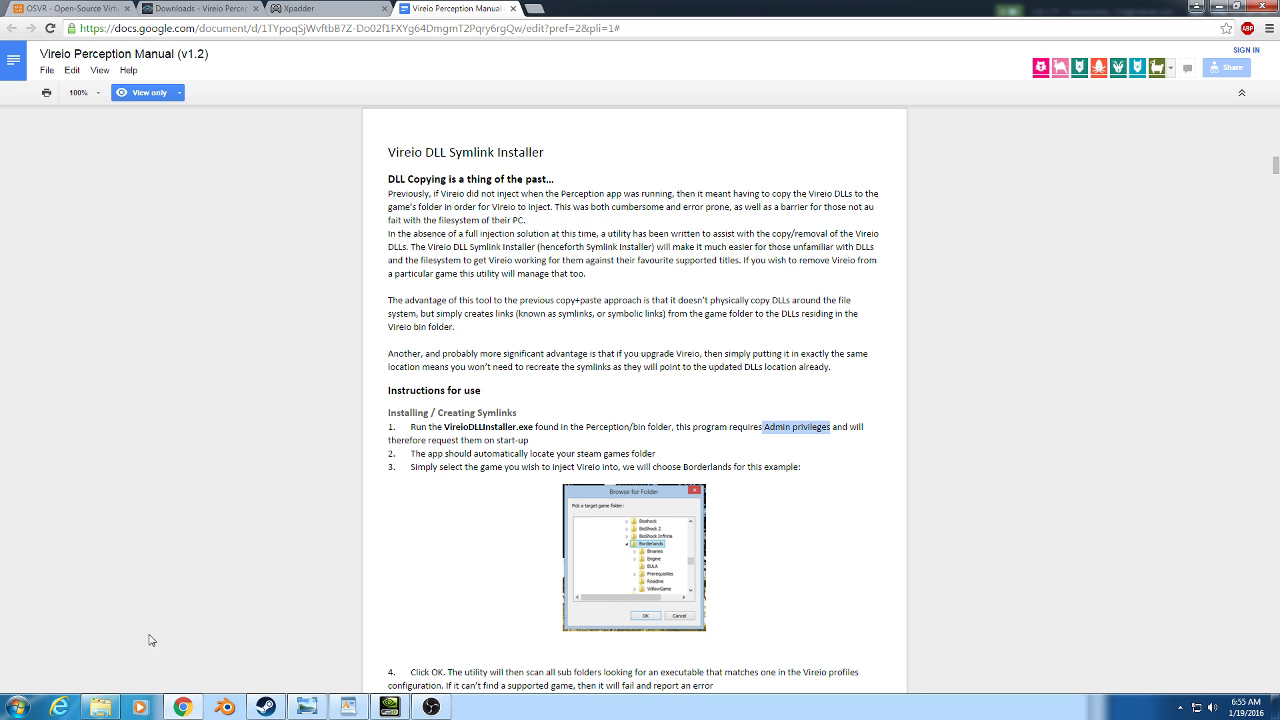
click(101, 707)
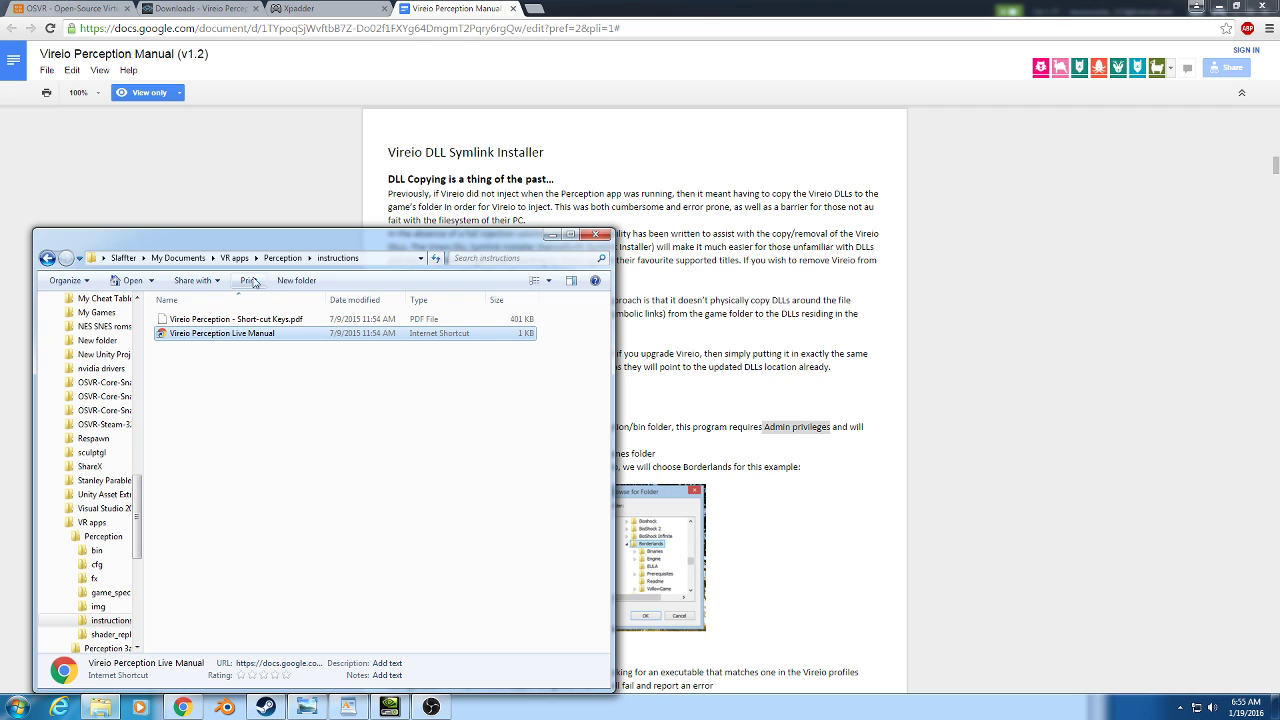
click(283, 257)
double_click(198, 322)
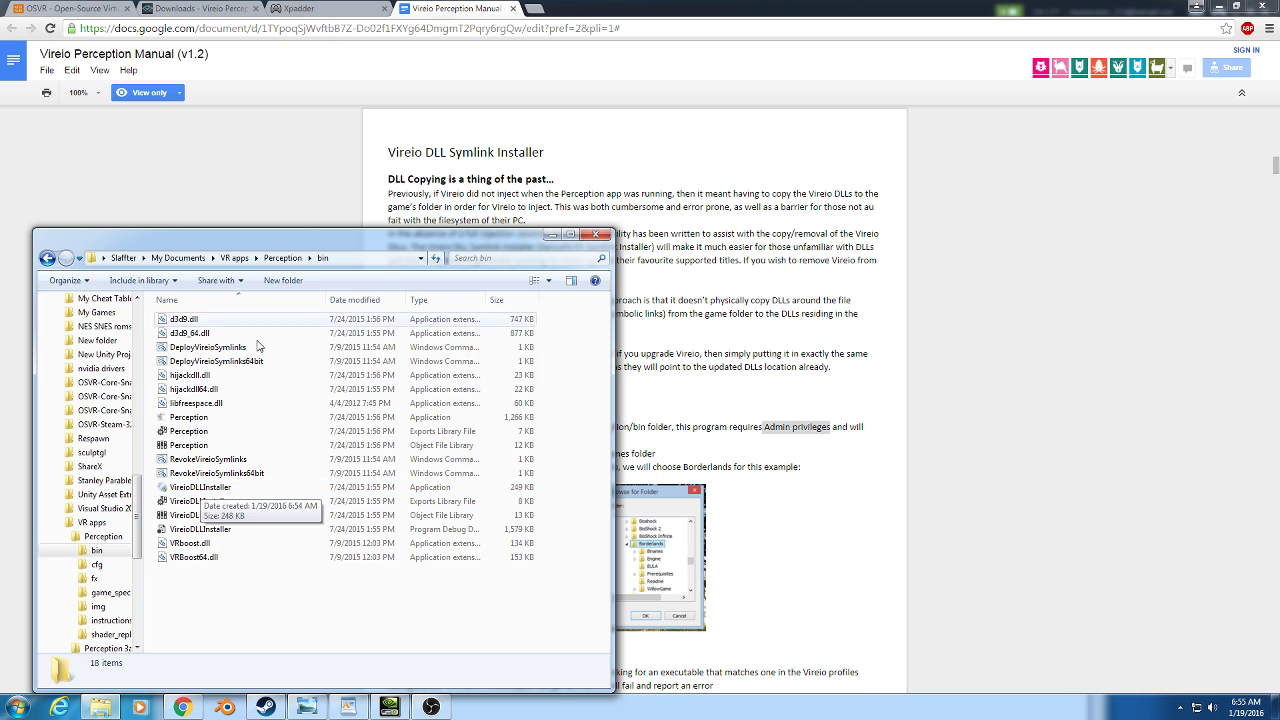
drag(302, 244, 398, 178)
click(304, 421)
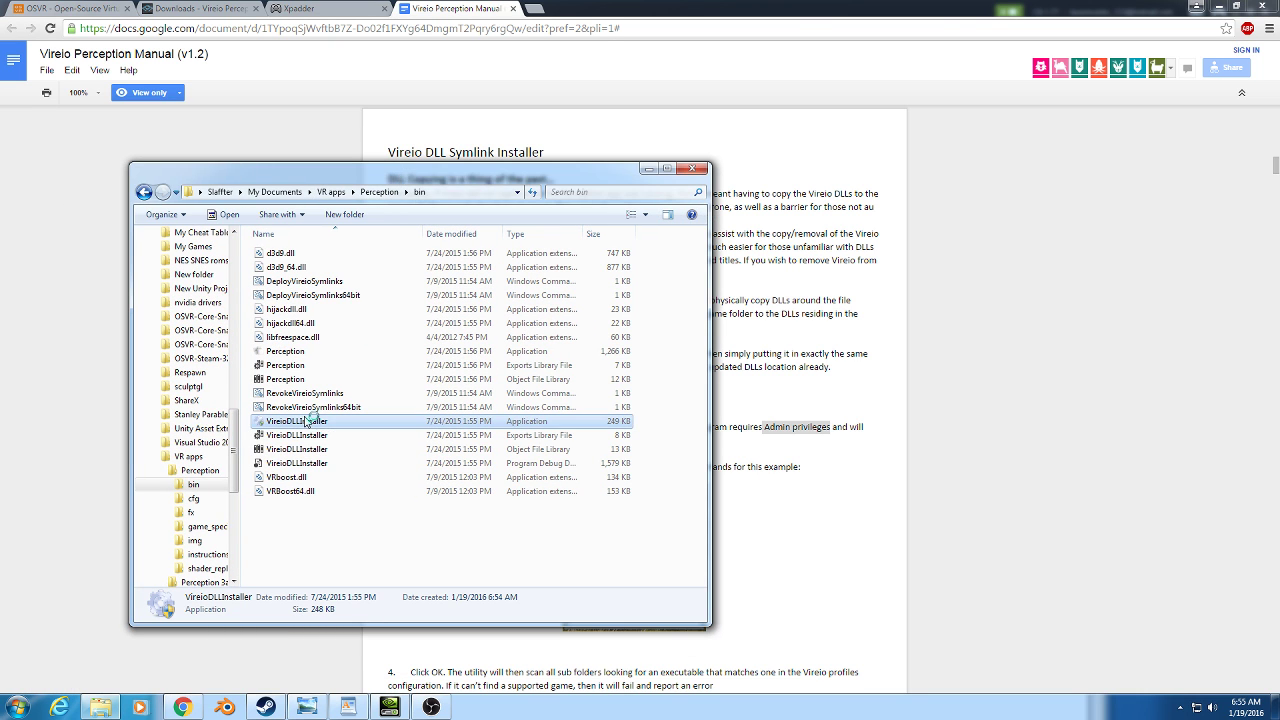
double_click(304, 421)
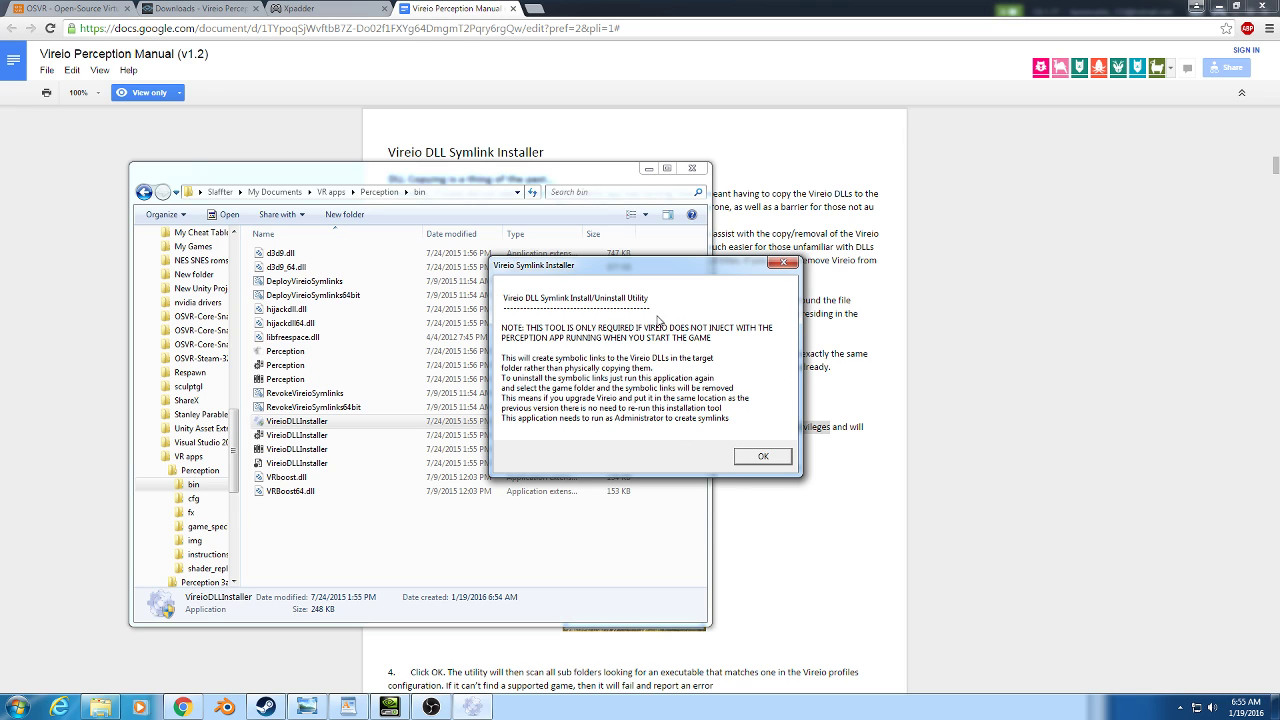
click(768, 458)
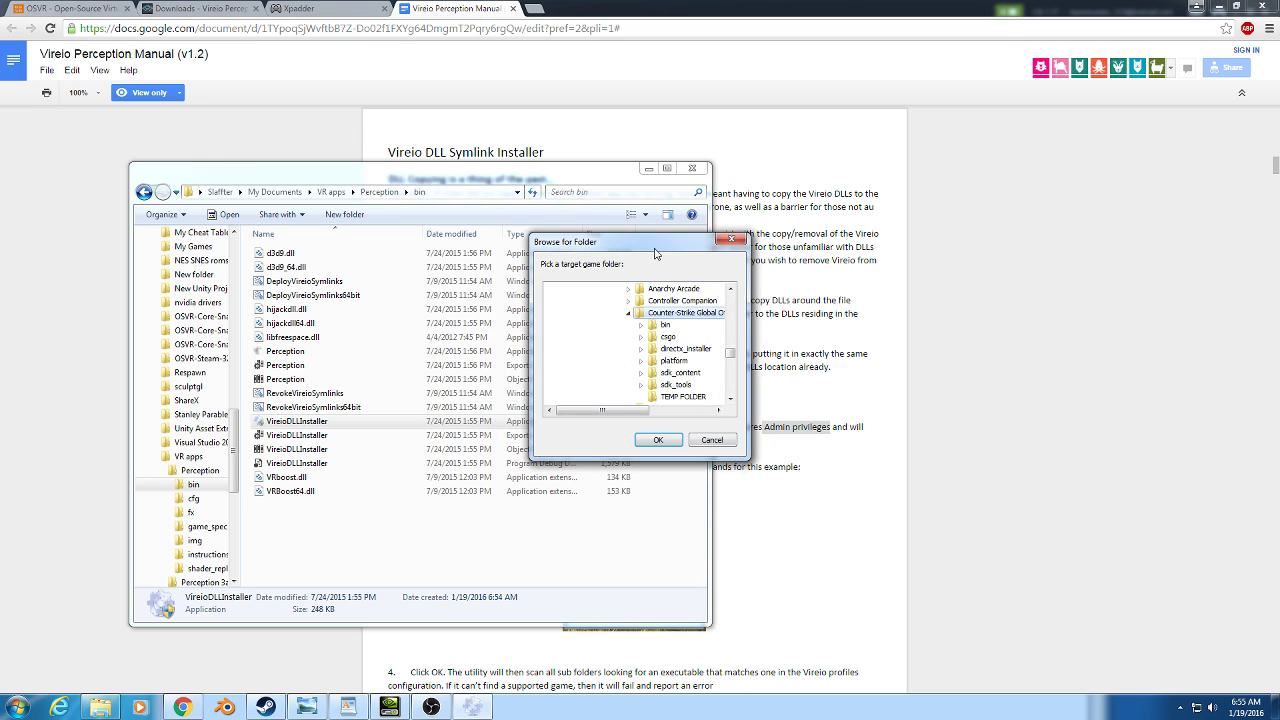
Examine the Steam game folders around Counter-Strike Global Offensive in the installer's target folder picker, and cancel the selection.
drag(655, 253, 597, 280)
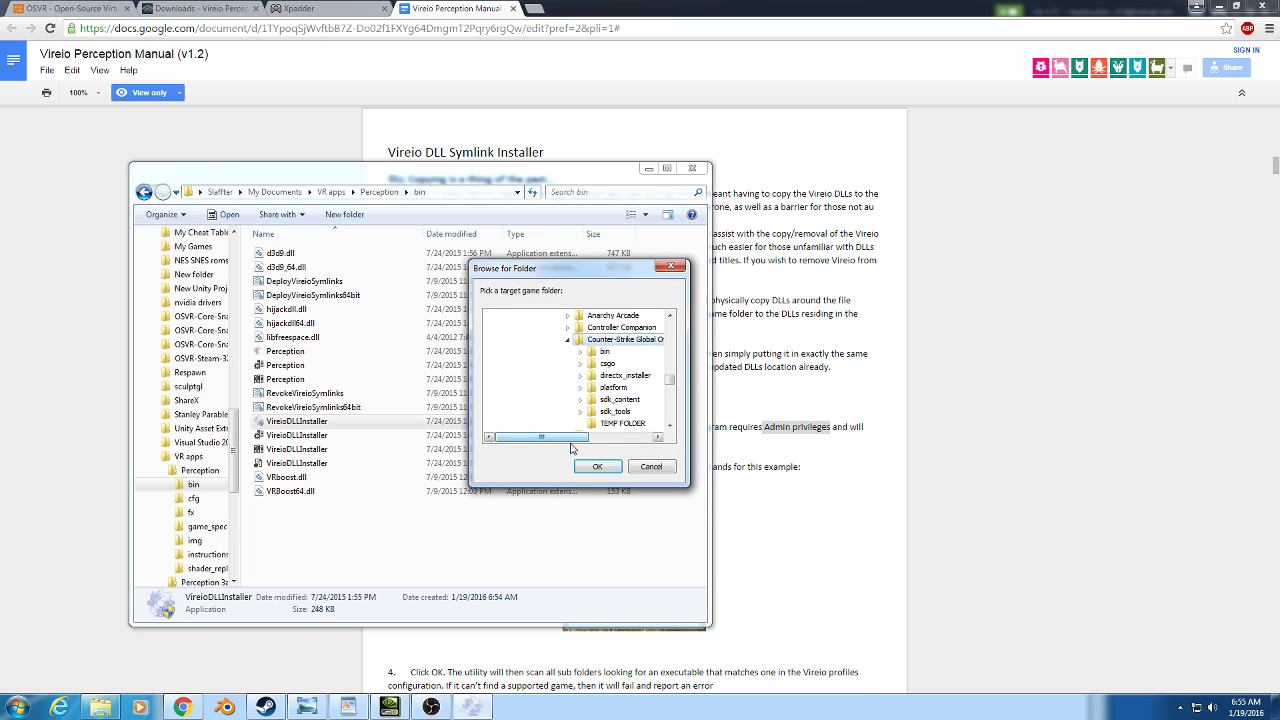
drag(567, 443, 587, 443)
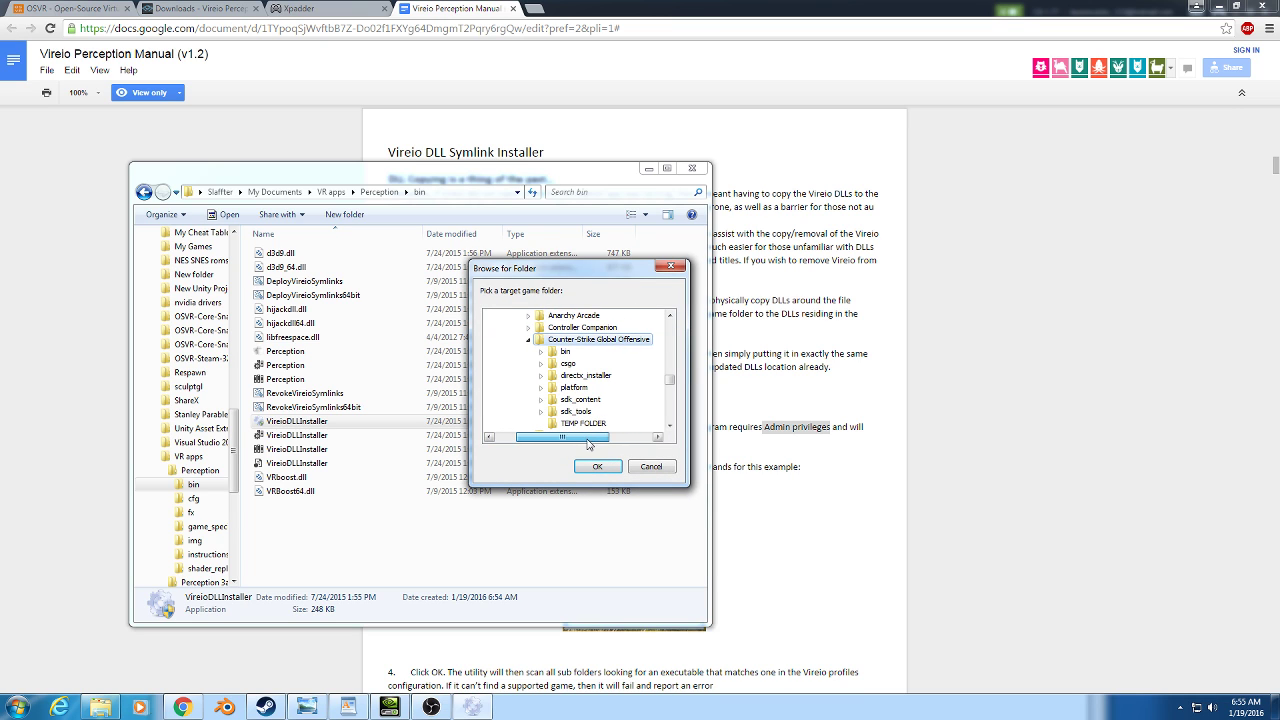
scroll(601, 415, up, 5)
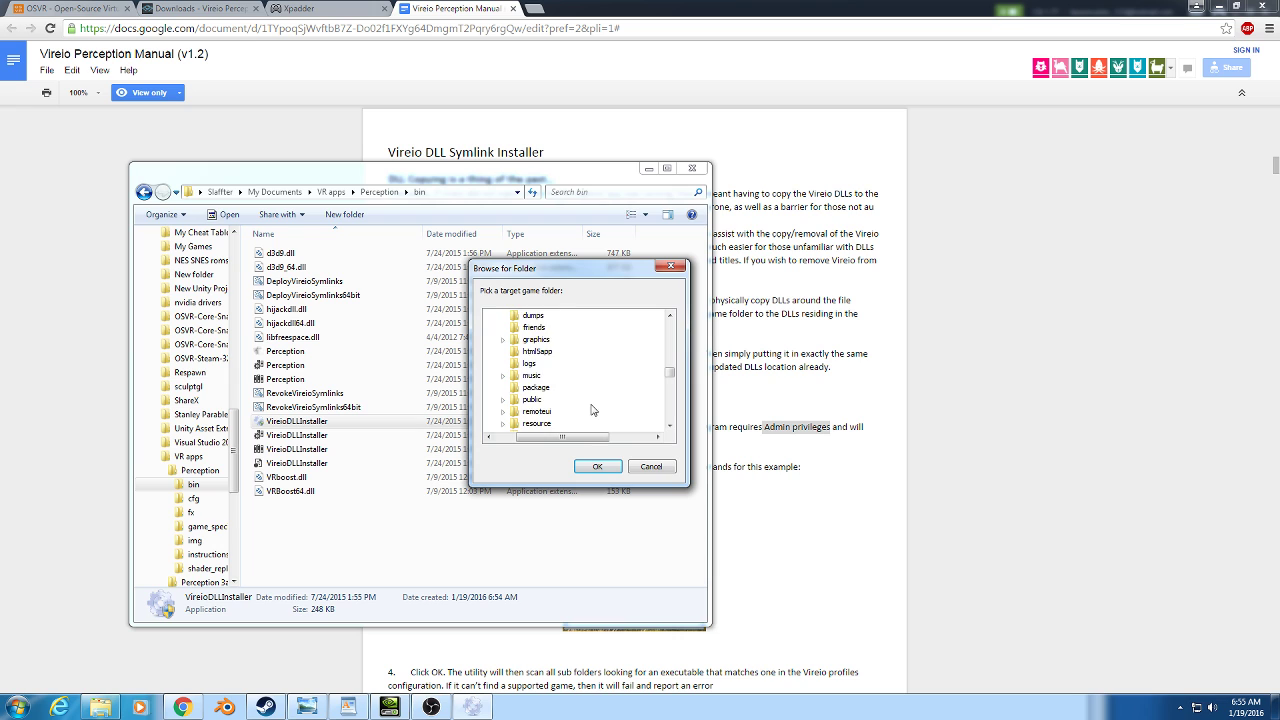
scroll(601, 415, up, 1)
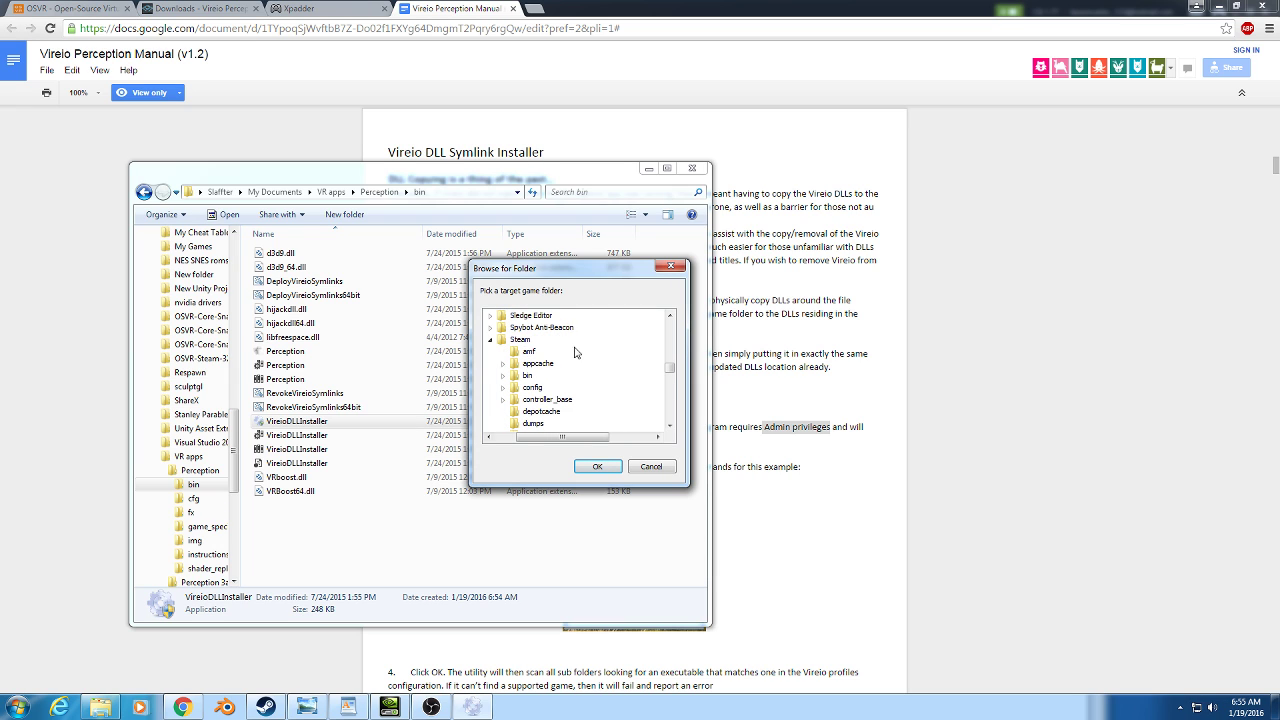
scroll(533, 353, down, 5)
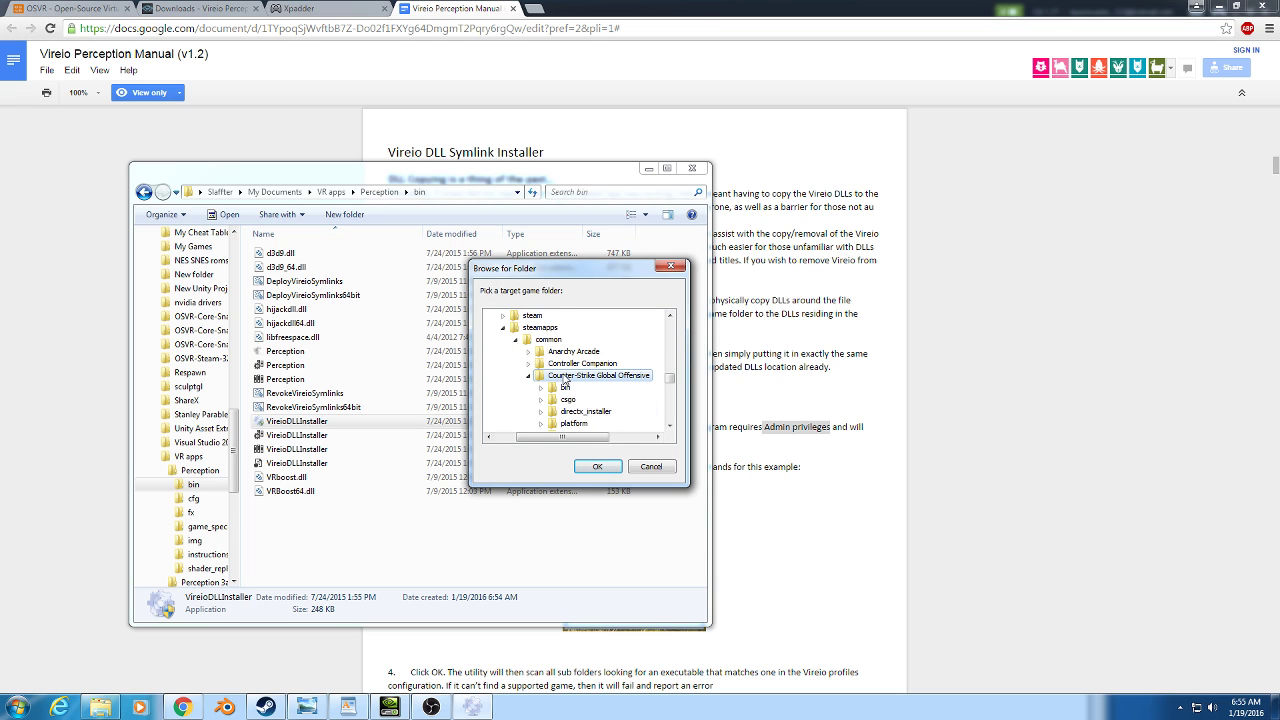
scroll(608, 378, down, 2)
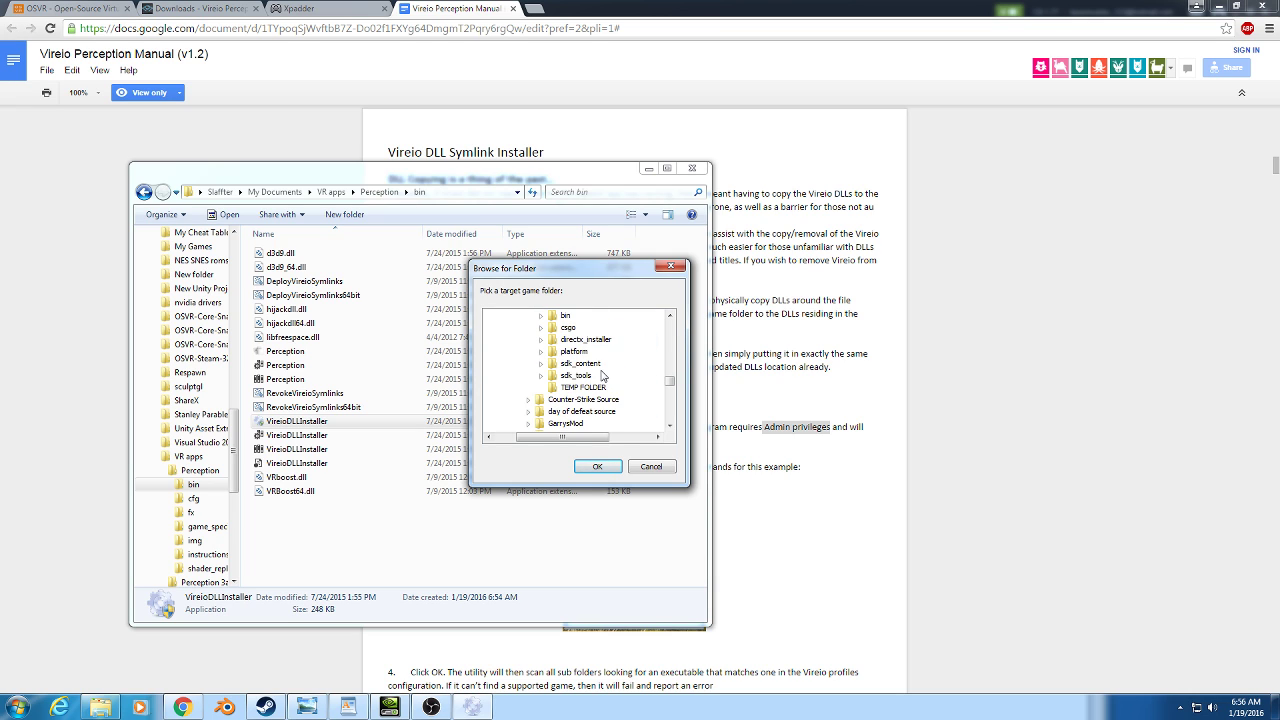
scroll(605, 377, up, 1)
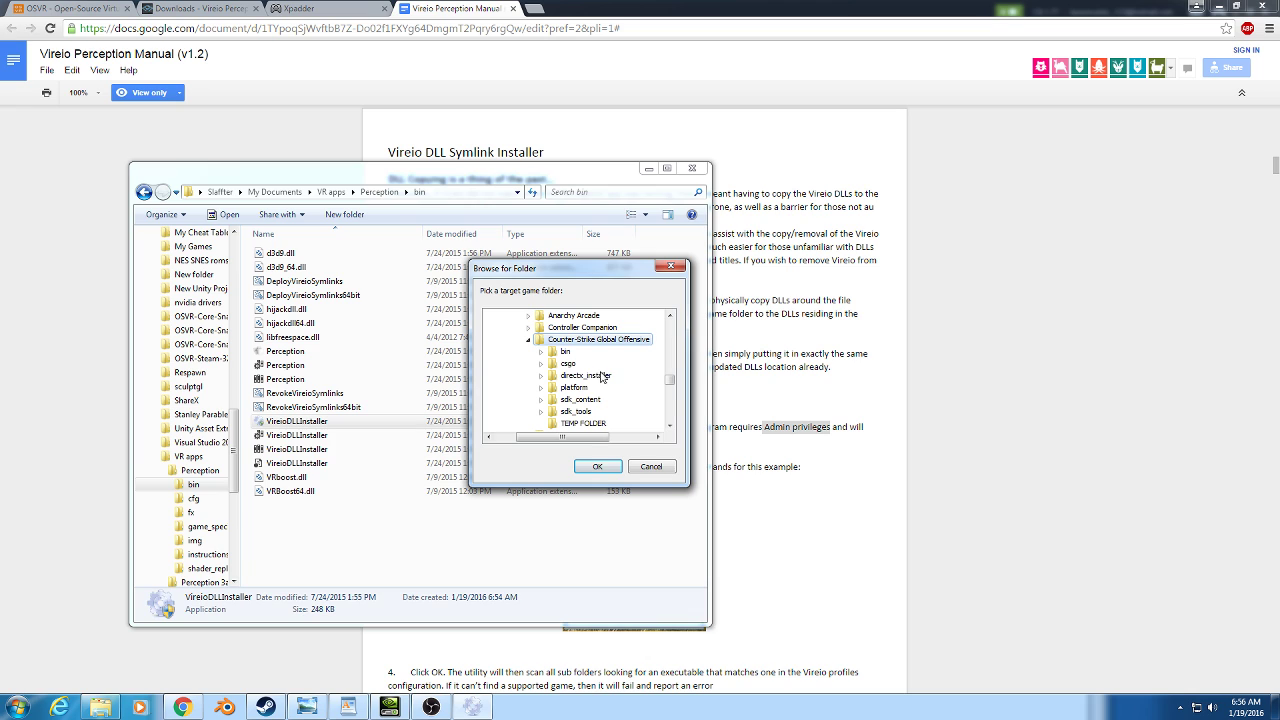
click(651, 467)
Dismiss the Program Compatibility Assistant and open the profiles XML file from Perception's cfg folder in Notepad++.
click(370, 194)
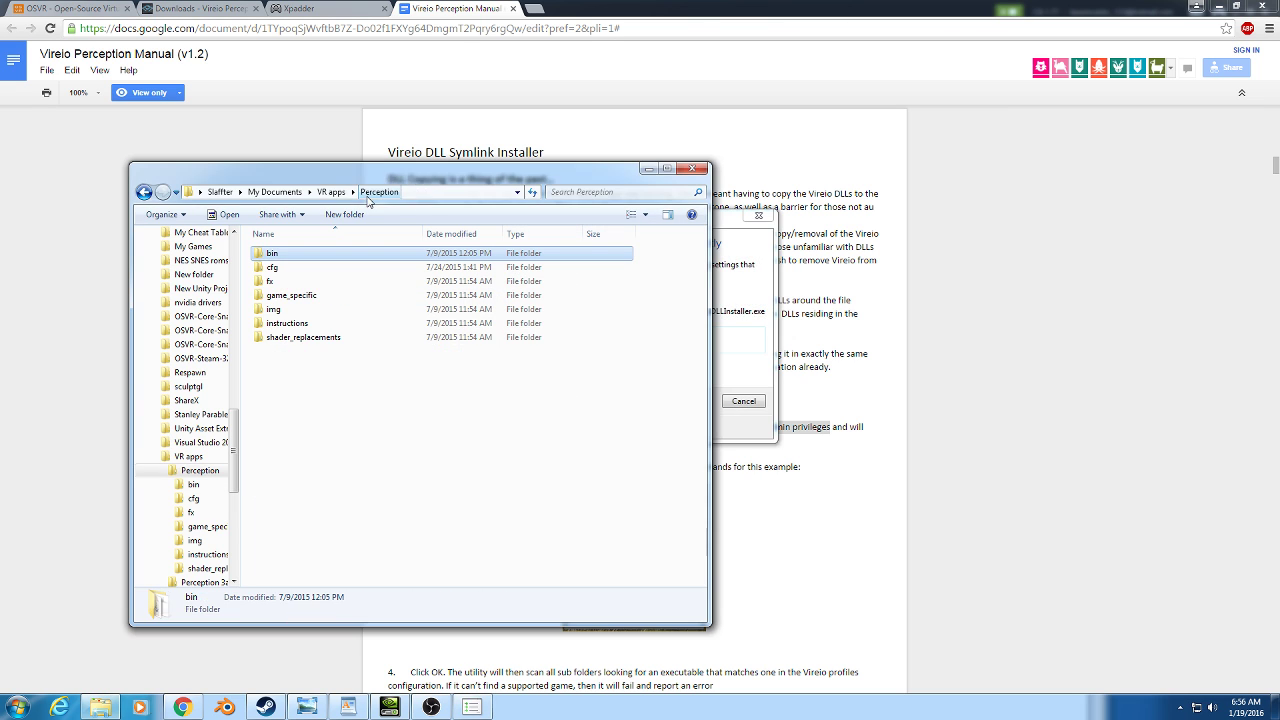
click(756, 218)
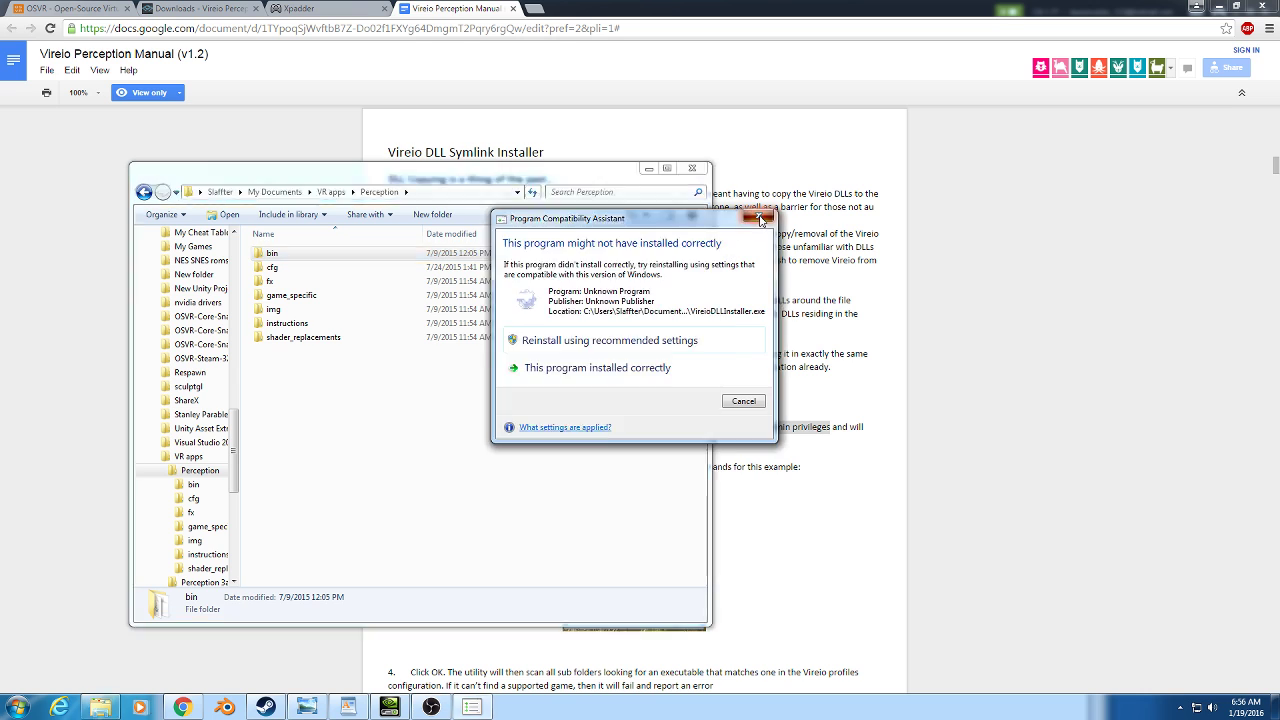
click(277, 268)
double_click(277, 268)
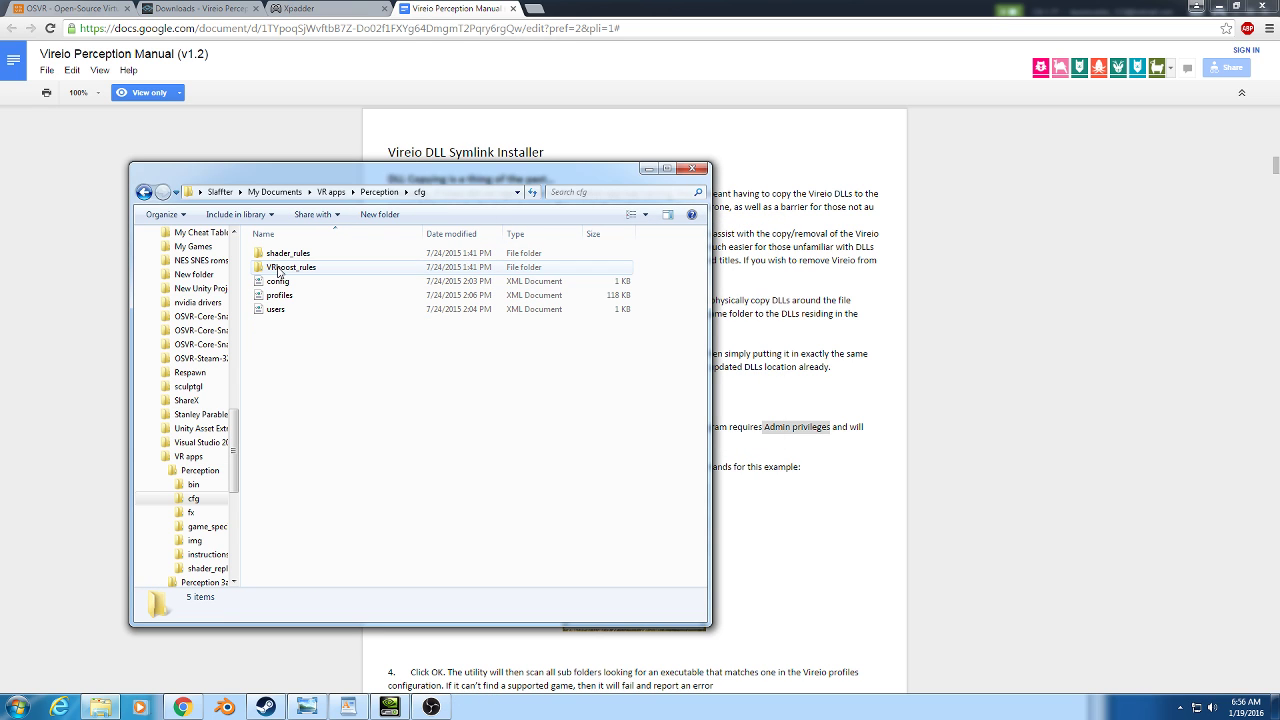
click(290, 298)
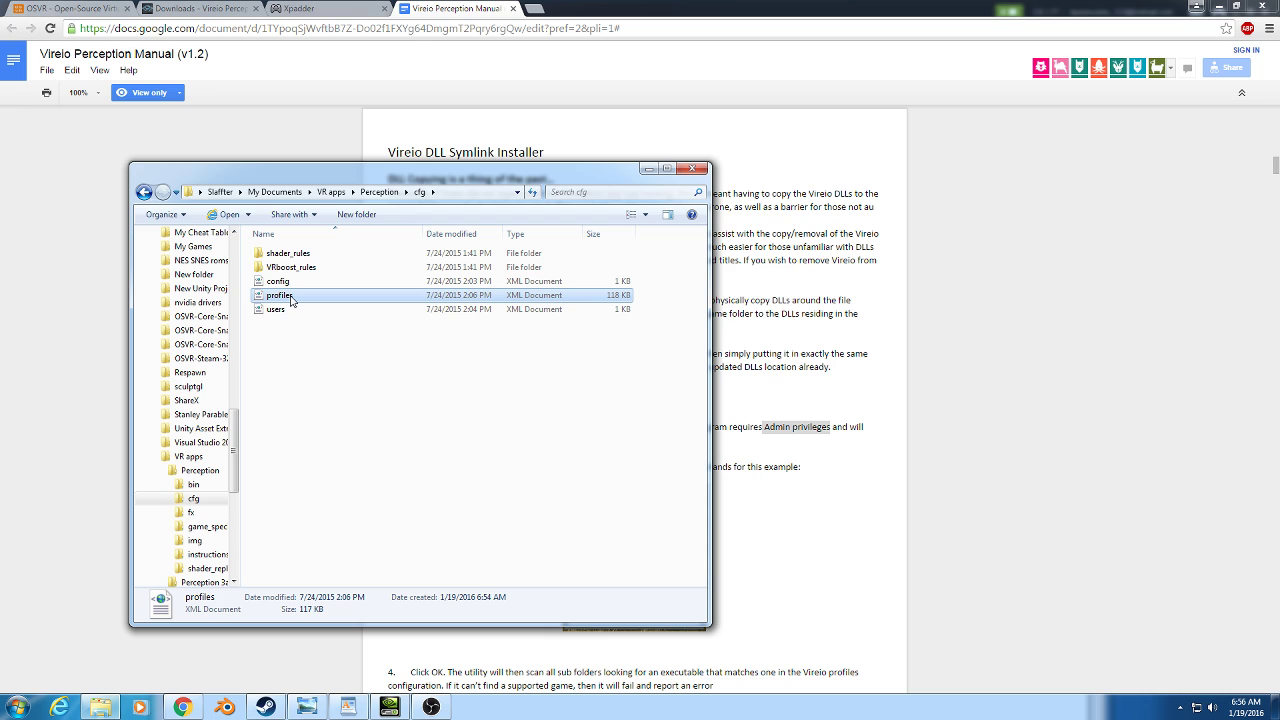
right_click(291, 299)
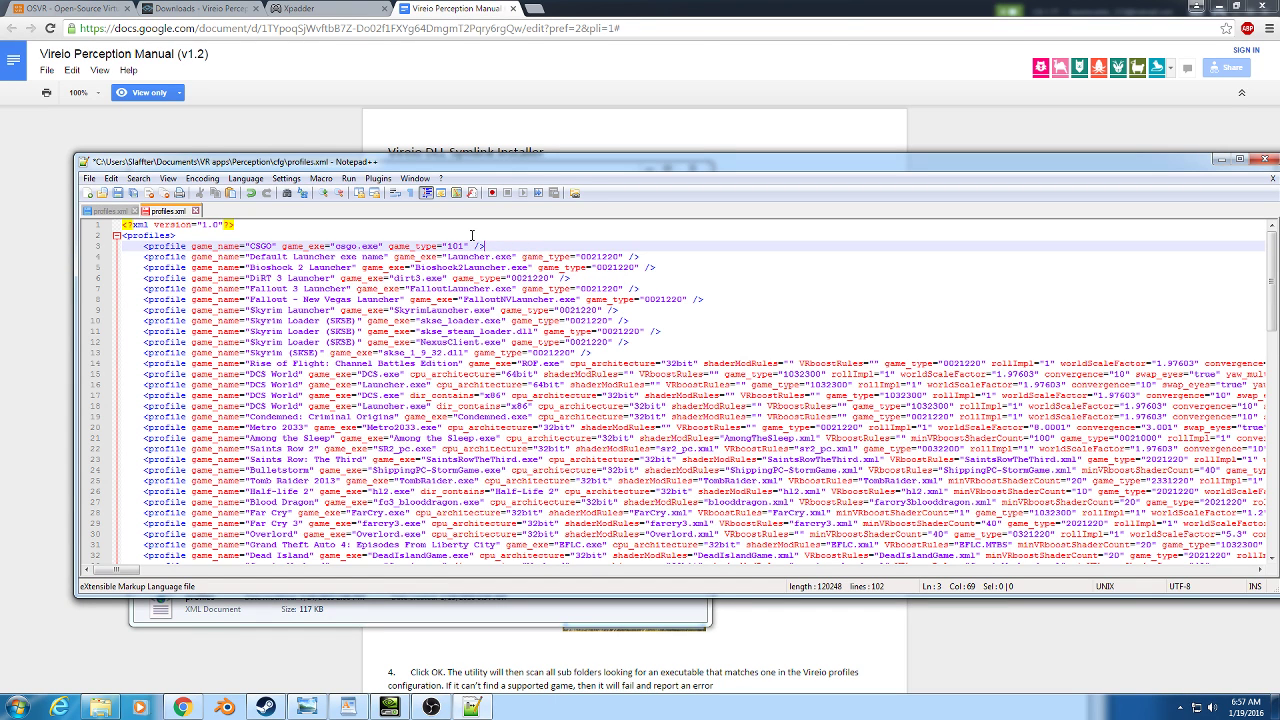
Return to the Vireio Perception Manual in Chrome and review the per-game setup instructions and the Game Support List's general settings.
click(497, 99)
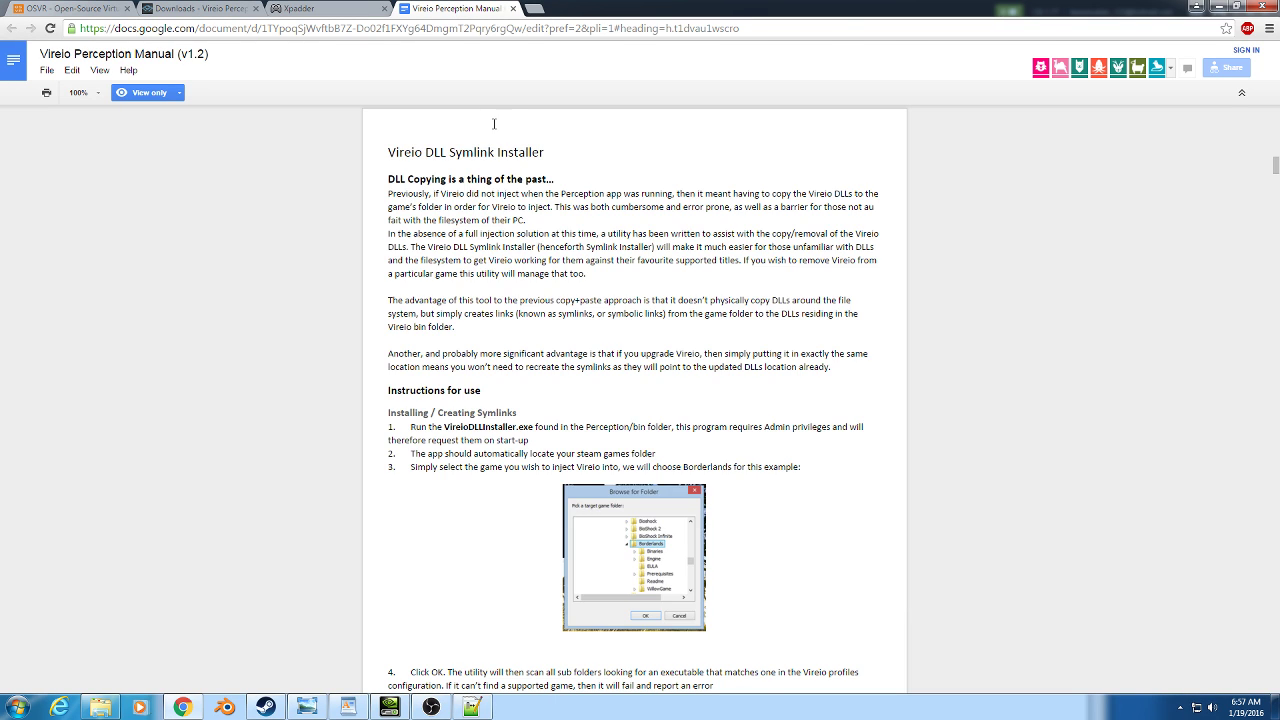
scroll(527, 289, down, 15)
scroll(527, 289, down, 15)
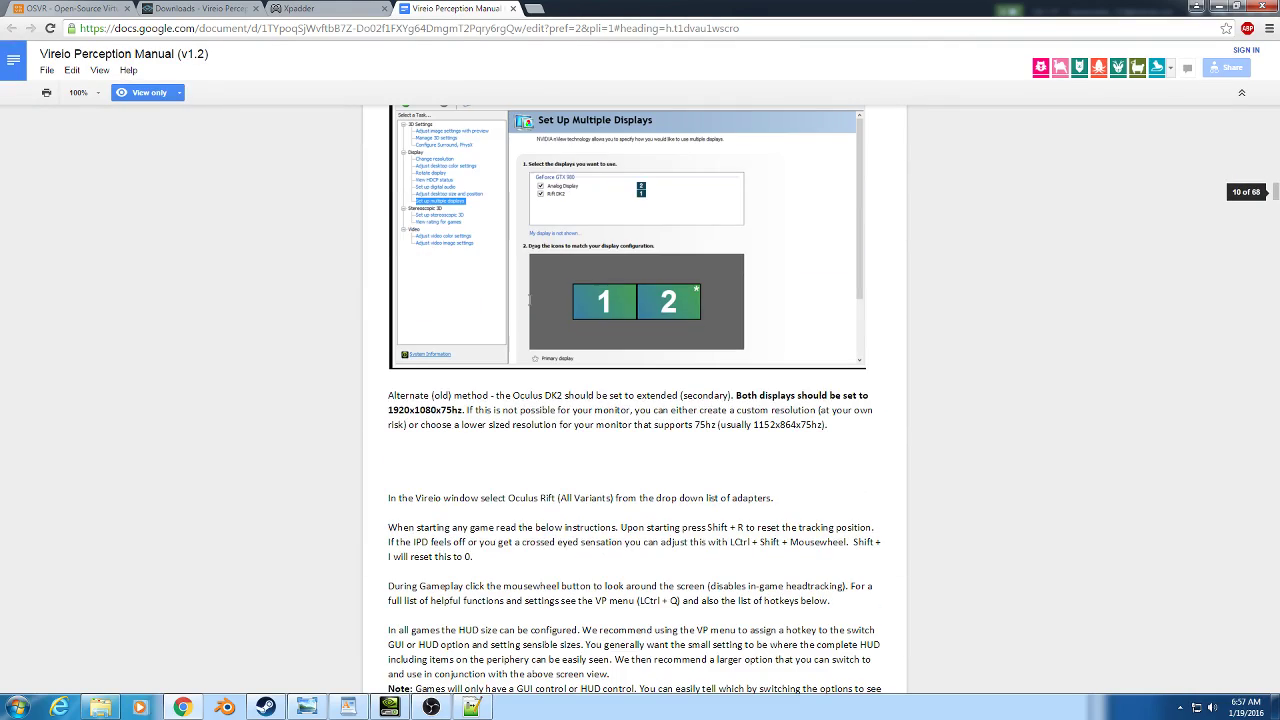
scroll(530, 299, down, 12)
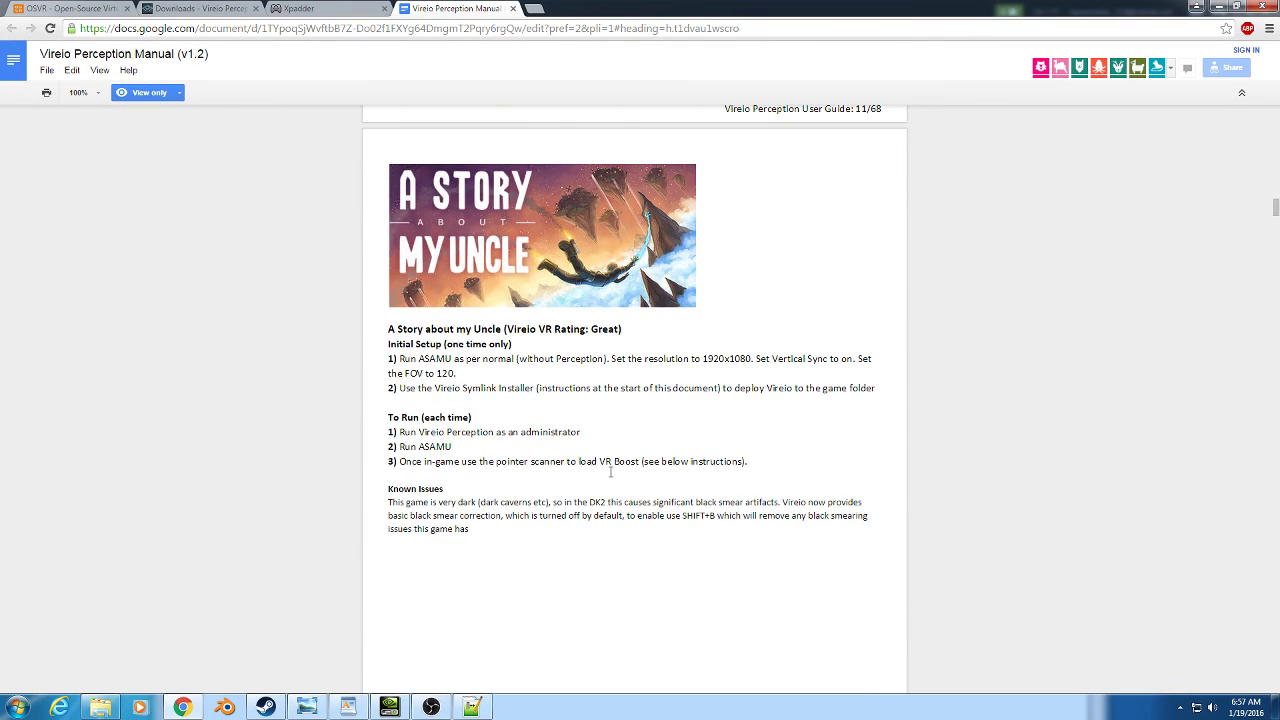
scroll(610, 472, down, 20)
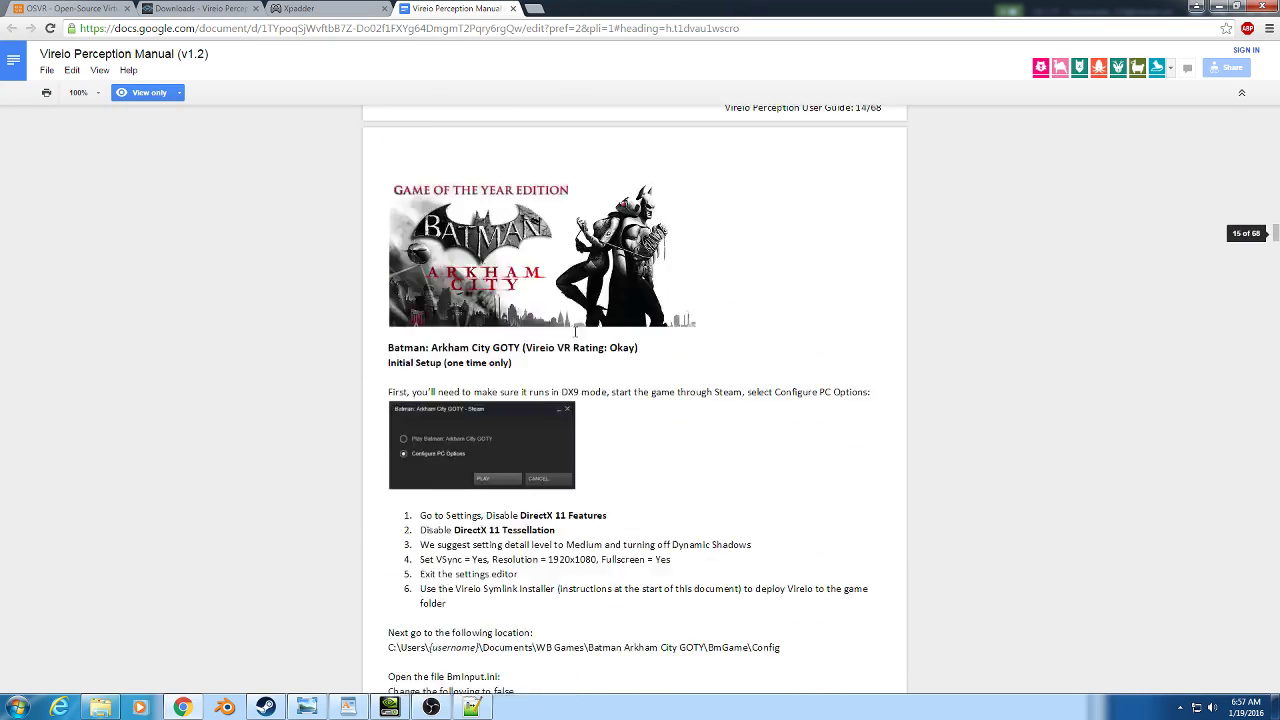
scroll(575, 331, down, 20)
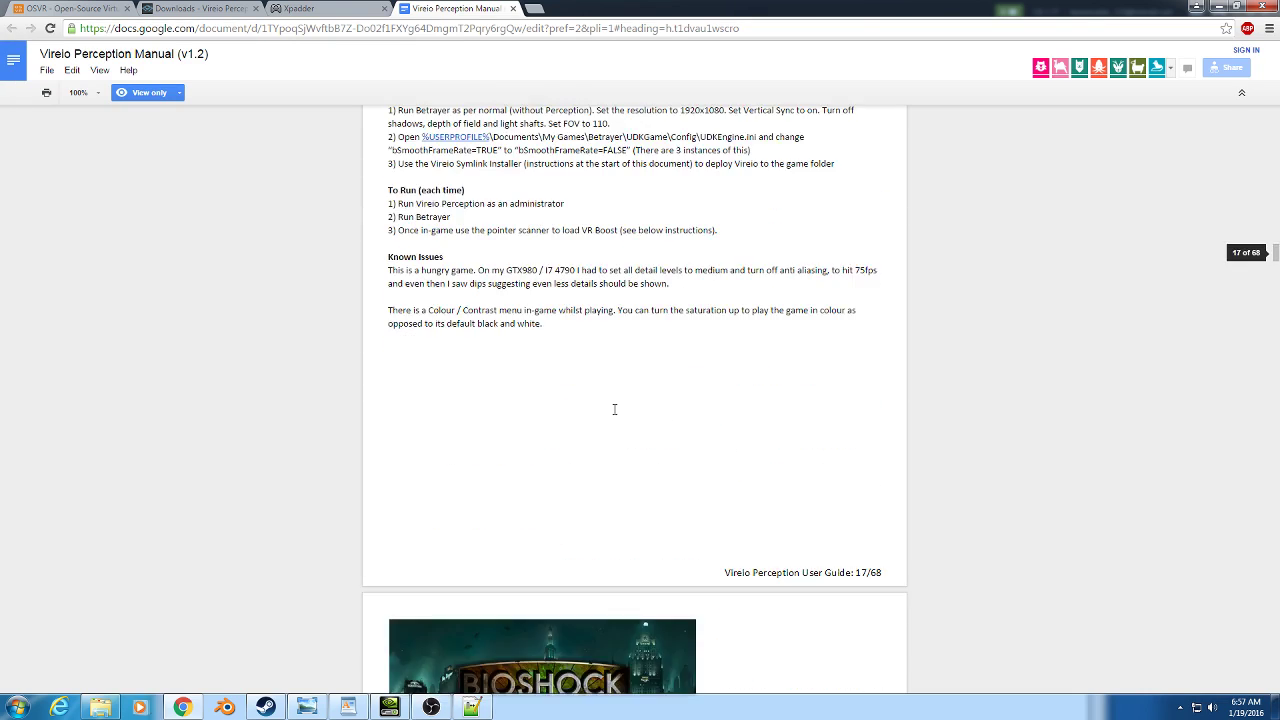
scroll(614, 409, up, 1)
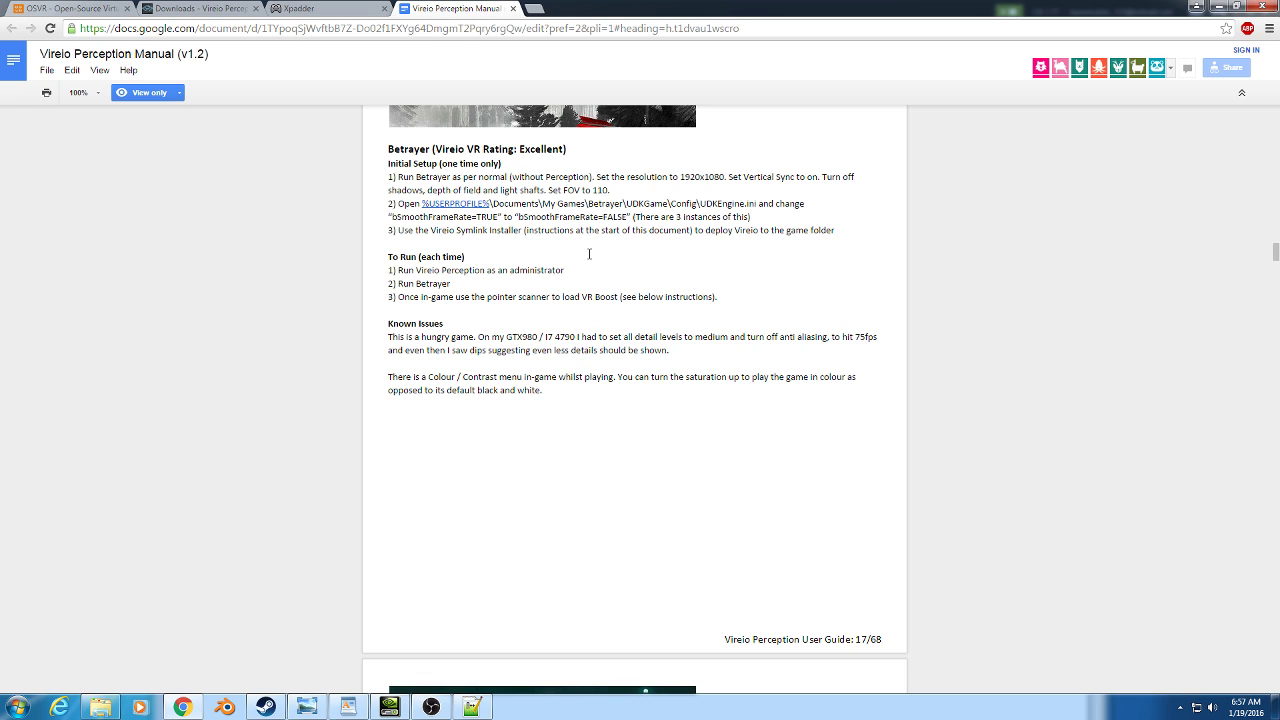
scroll(546, 243, down, 10)
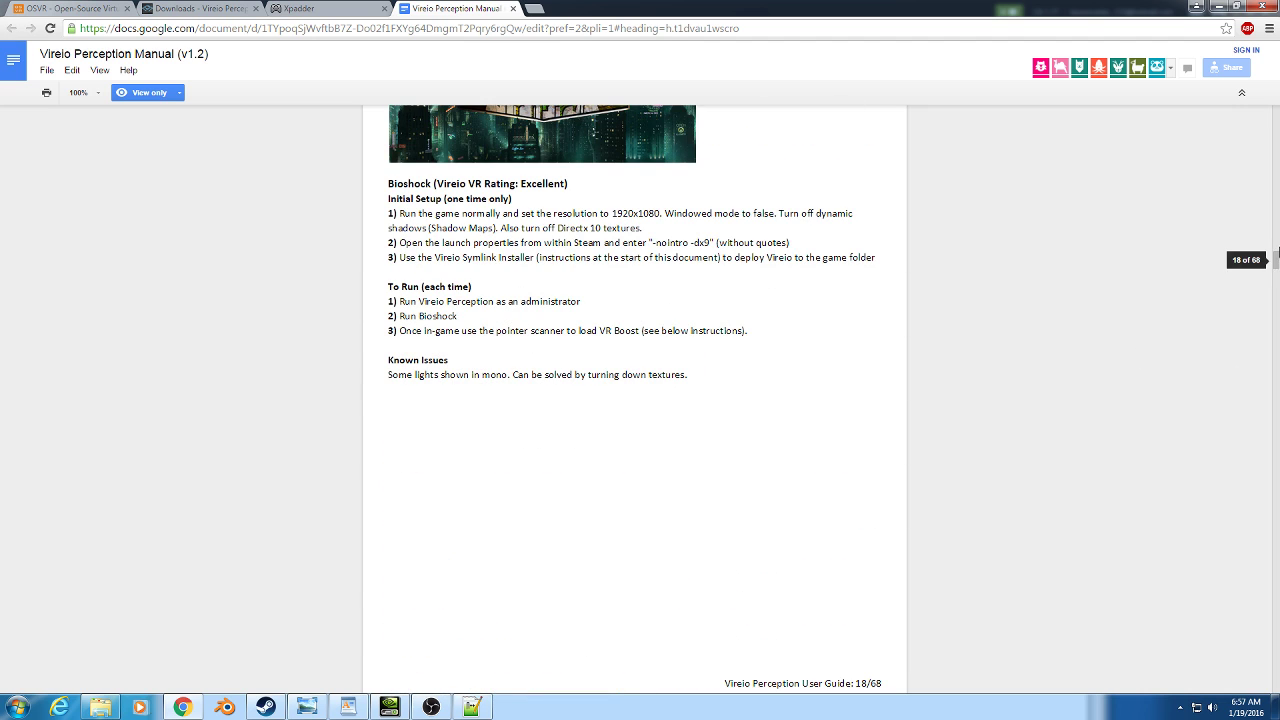
drag(1276, 260, 1276, 184)
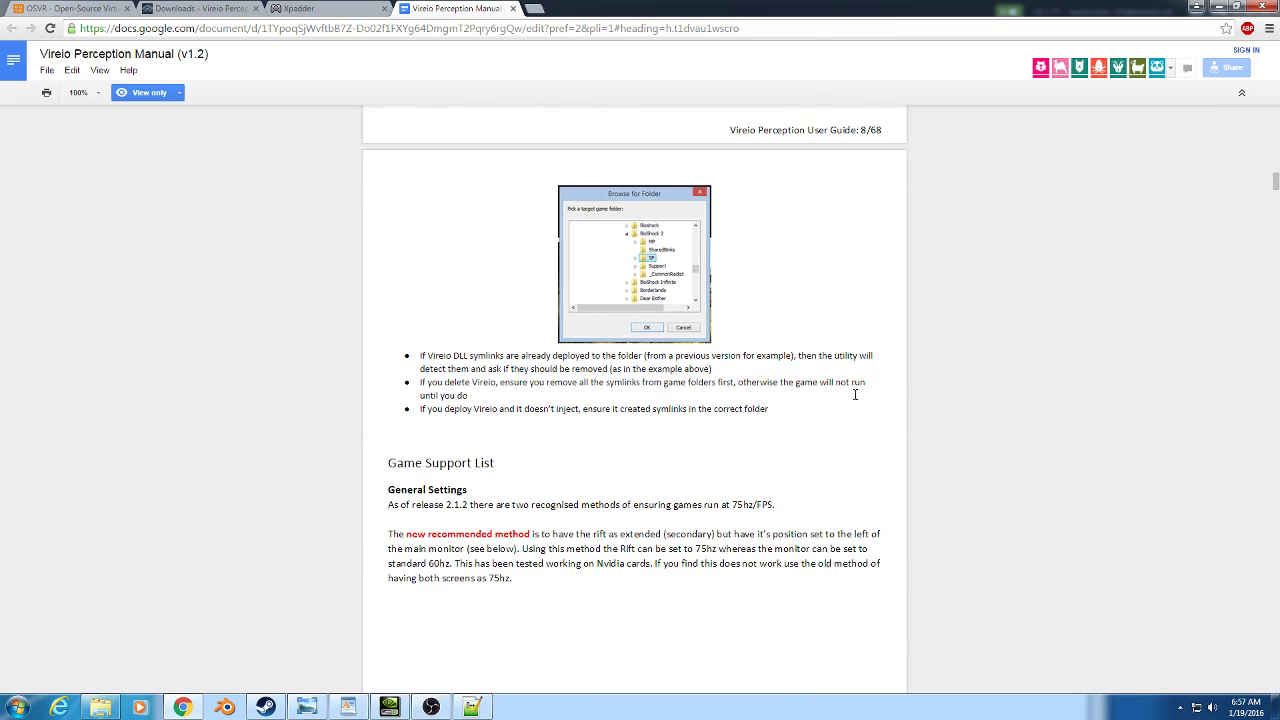
Review the manual's symlink installation notes, and select the CSGO profile's game_type value in the profiles XML in Notepad++.
scroll(844, 387, up, 1)
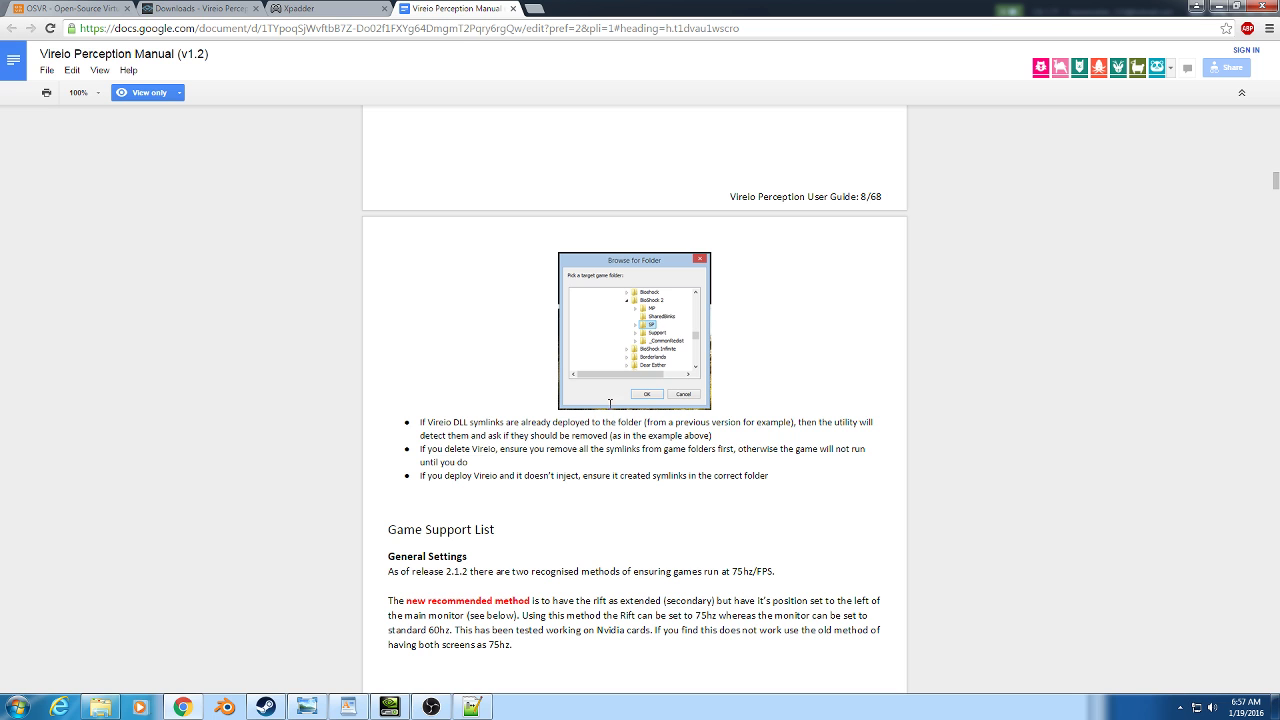
scroll(579, 427, down, 4)
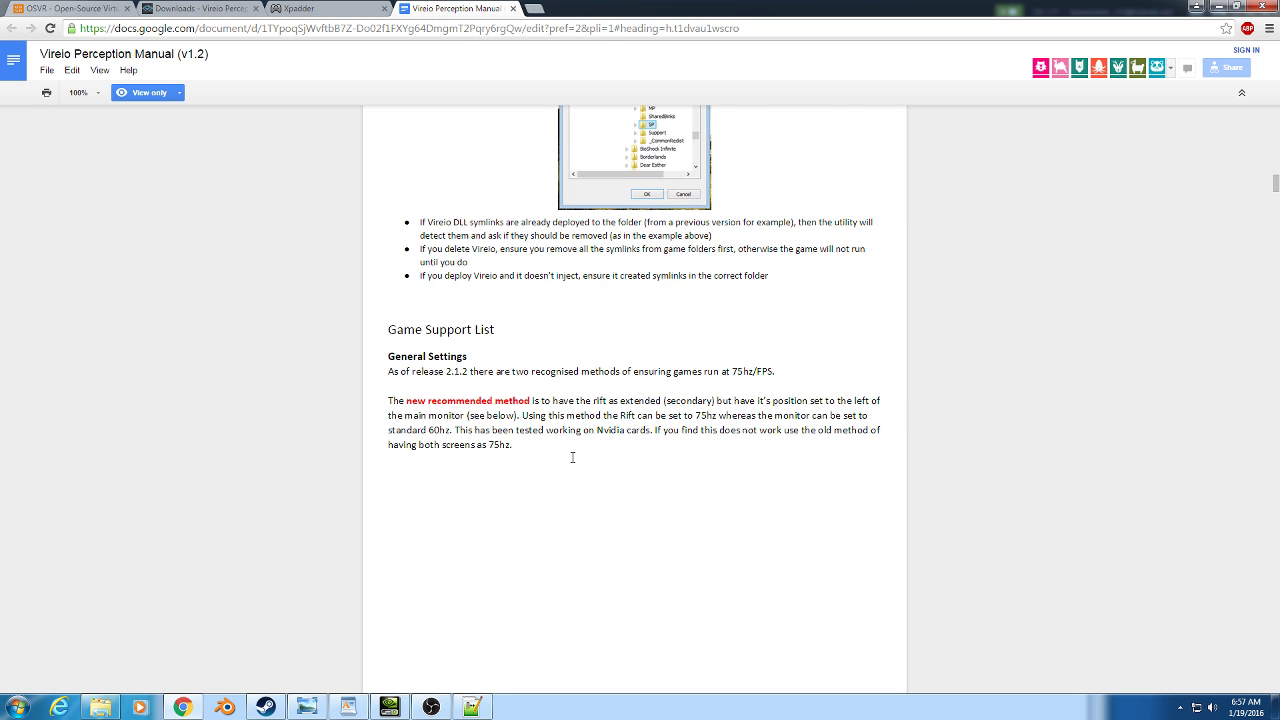
scroll(571, 457, up, 12)
scroll(552, 506, down, 1)
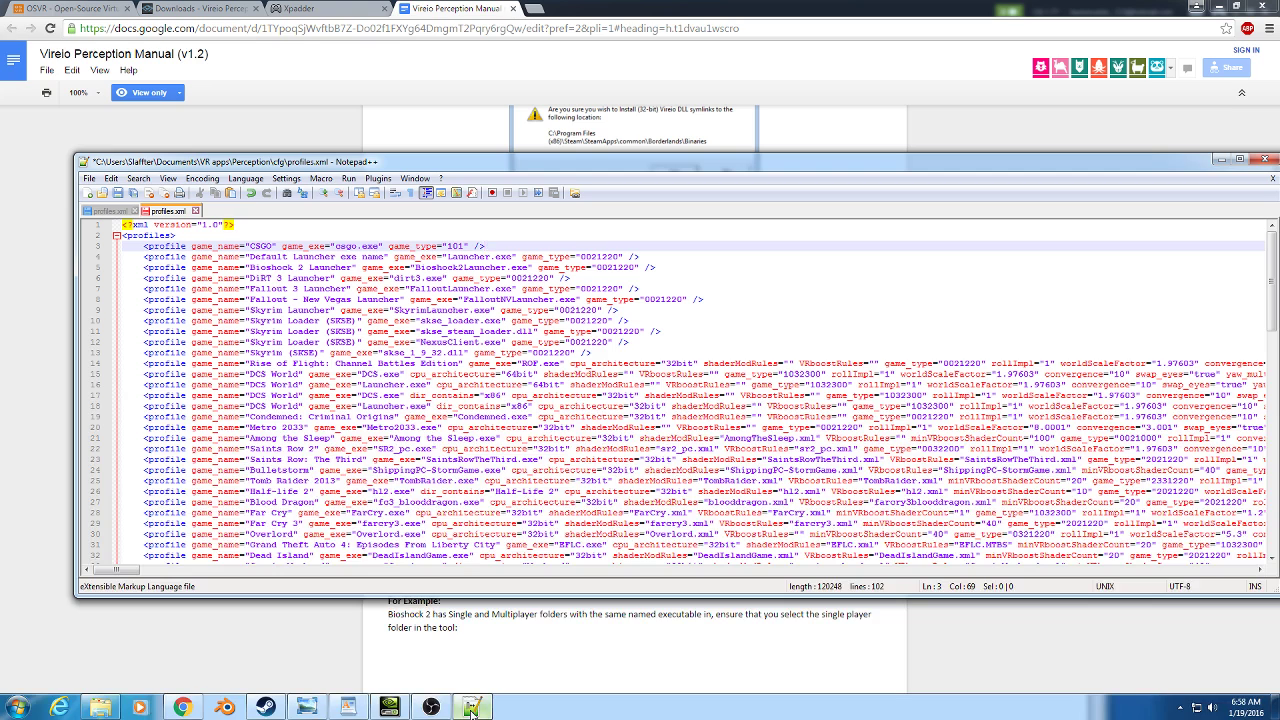
double_click(458, 246)
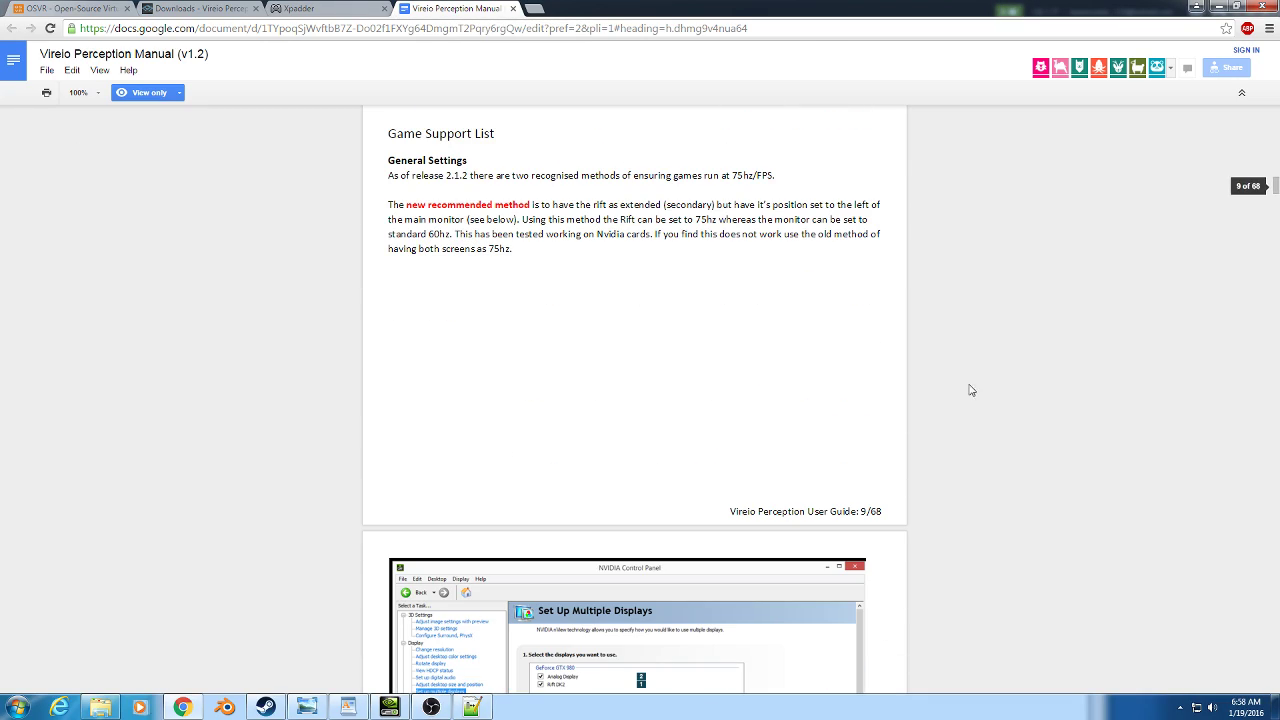
Examine the Vireio Perception Manual's rated game list, Current Request List and Vireio DLL Symlink Installer instructions in Chrome.
mouse_move(1276, 203)
mouse_down()
mouse_move(1276, 363)
mouse_move(1276, 185)
mouse_up()
scroll(570, 372, up, 20)
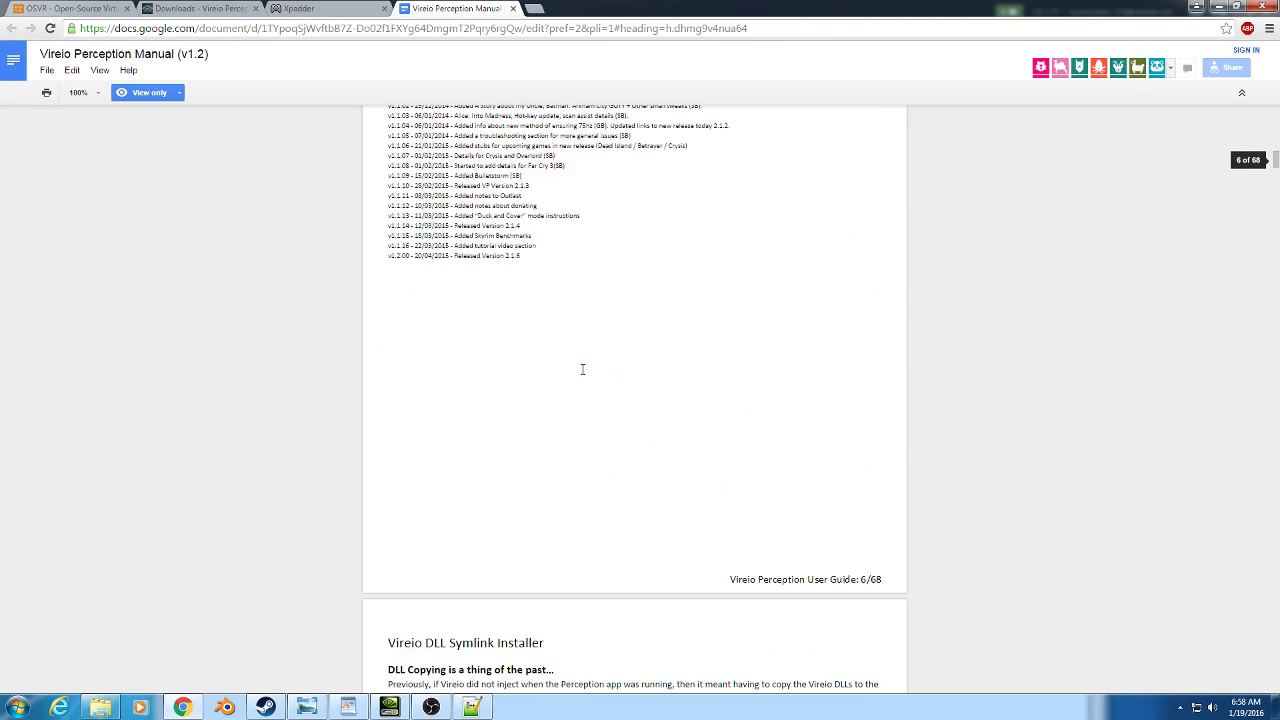
scroll(582, 370, up, 8)
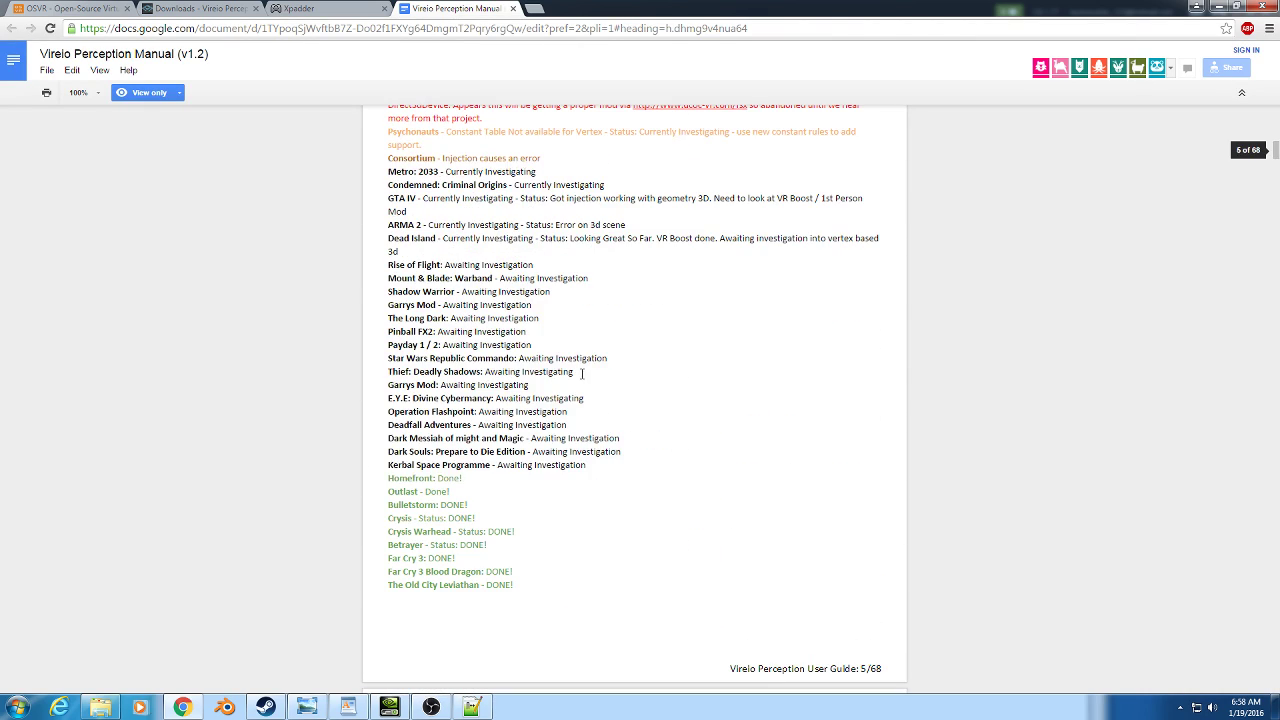
scroll(582, 373, up, 10)
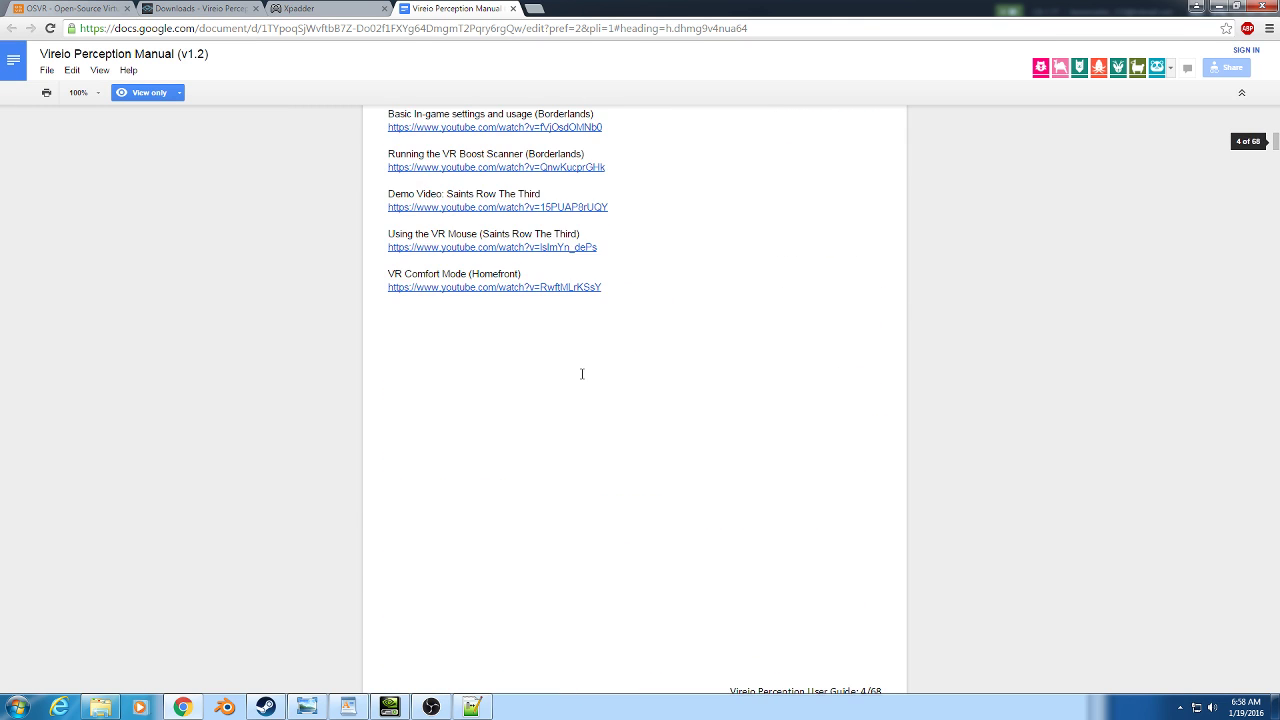
scroll(582, 374, up, 10)
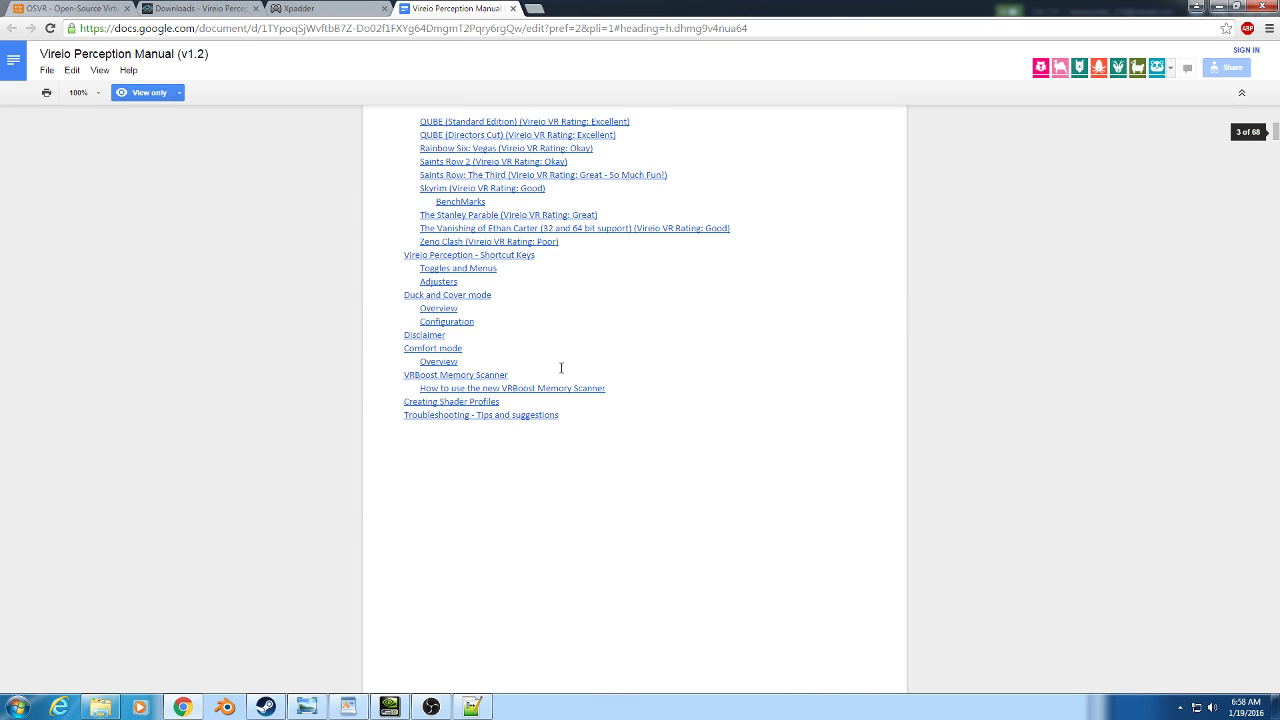
scroll(561, 368, up, 2)
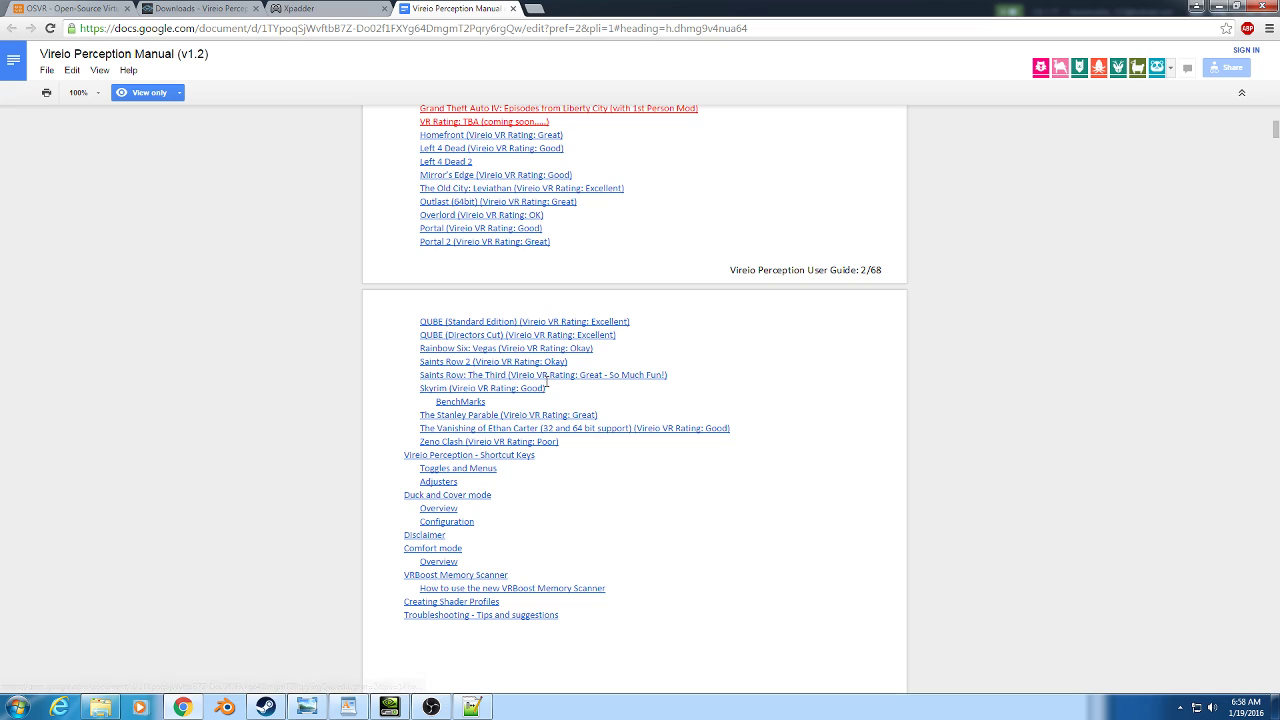
scroll(547, 382, up, 7)
scroll(521, 405, down, 6)
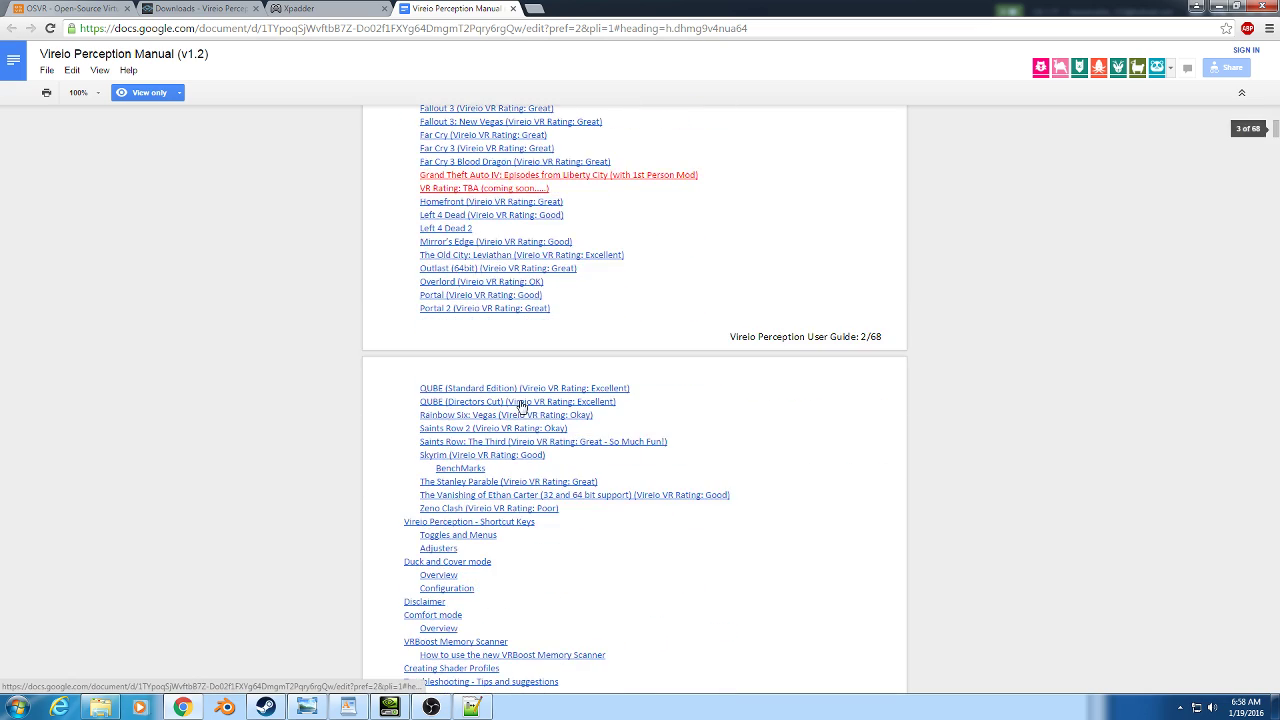
scroll(521, 405, down, 20)
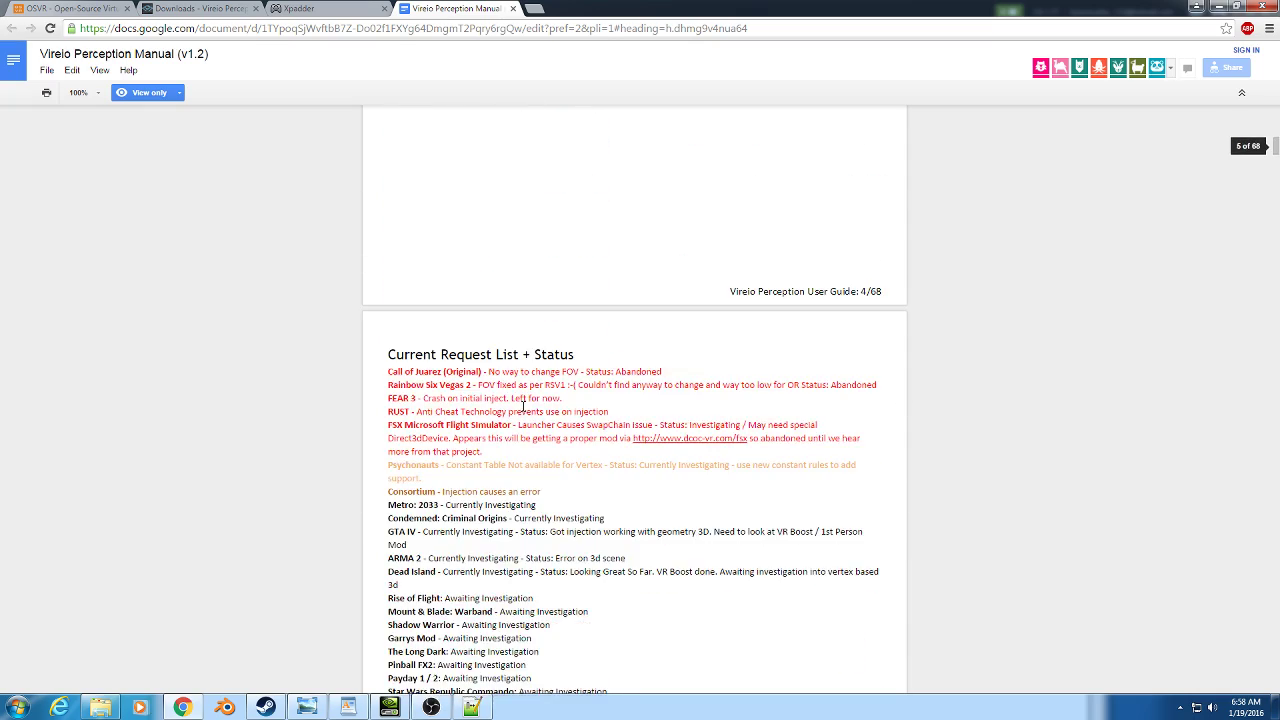
scroll(522, 405, down, 20)
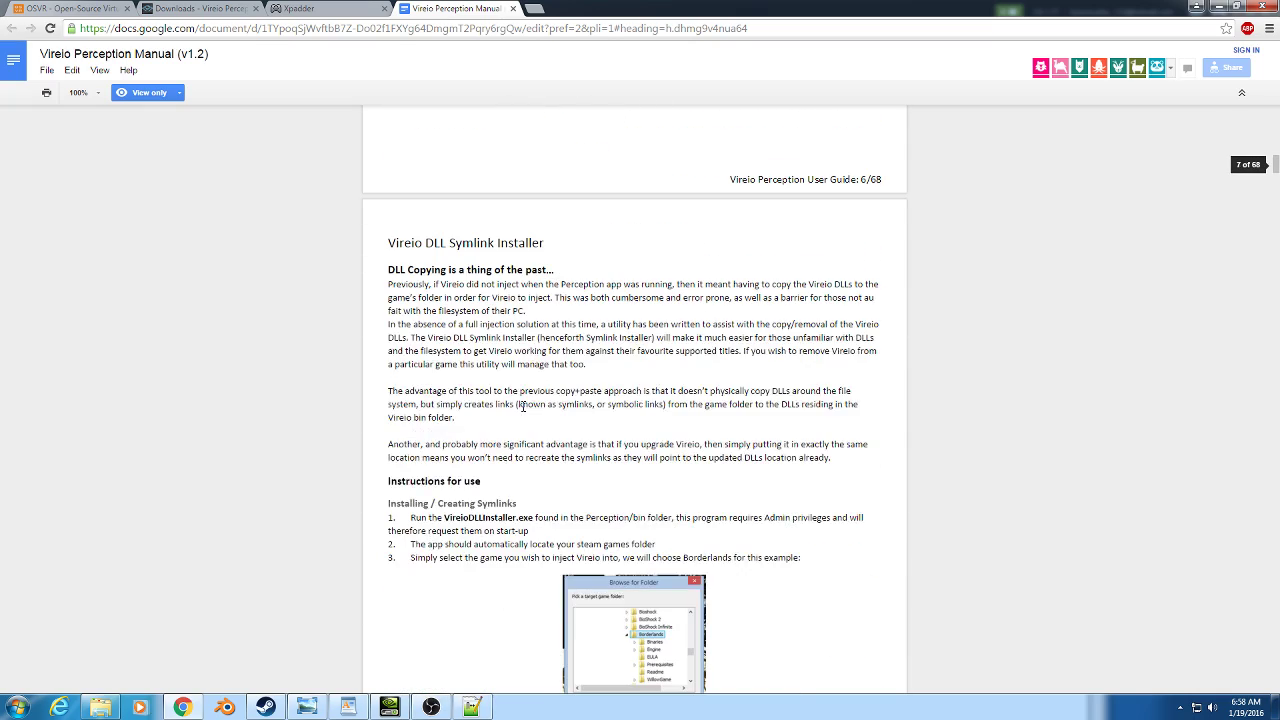
scroll(522, 405, down, 1)
scroll(522, 405, down, 1)
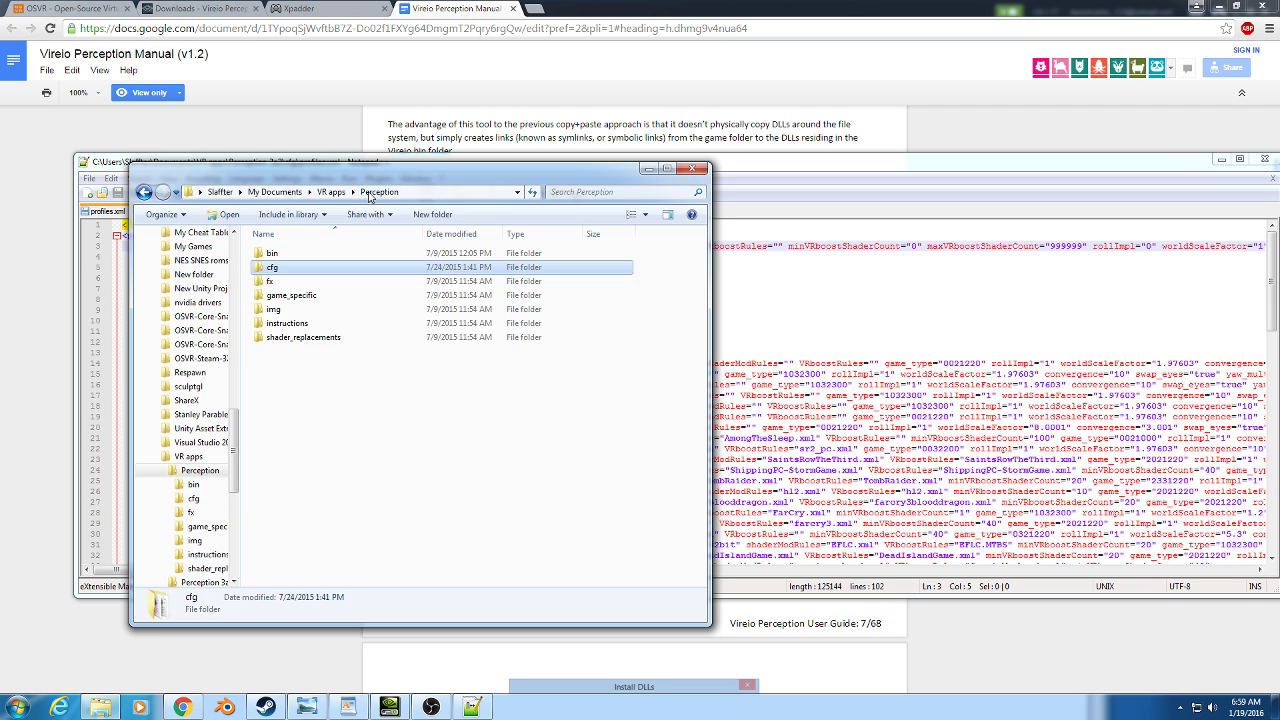
Switch to the file explorer and open the profiles XML file from the cfg folder of Perception 3a2.
click(331, 192)
double_click(288, 268)
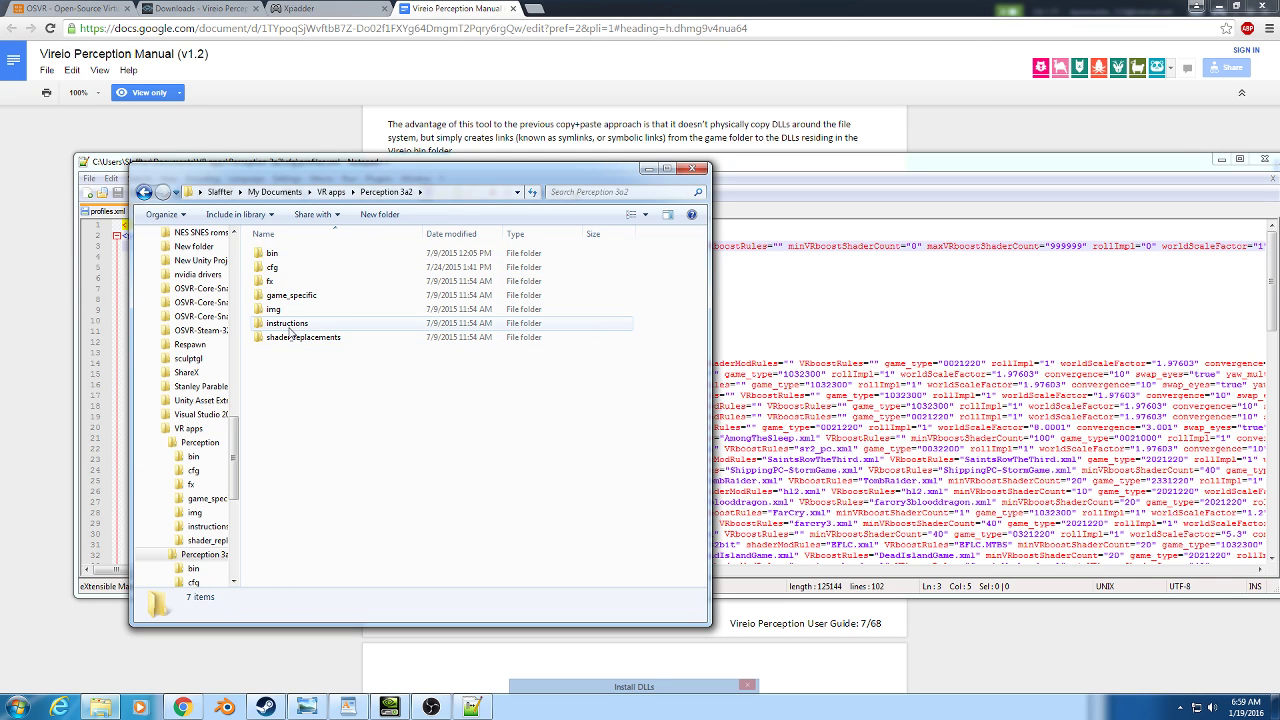
double_click(285, 268)
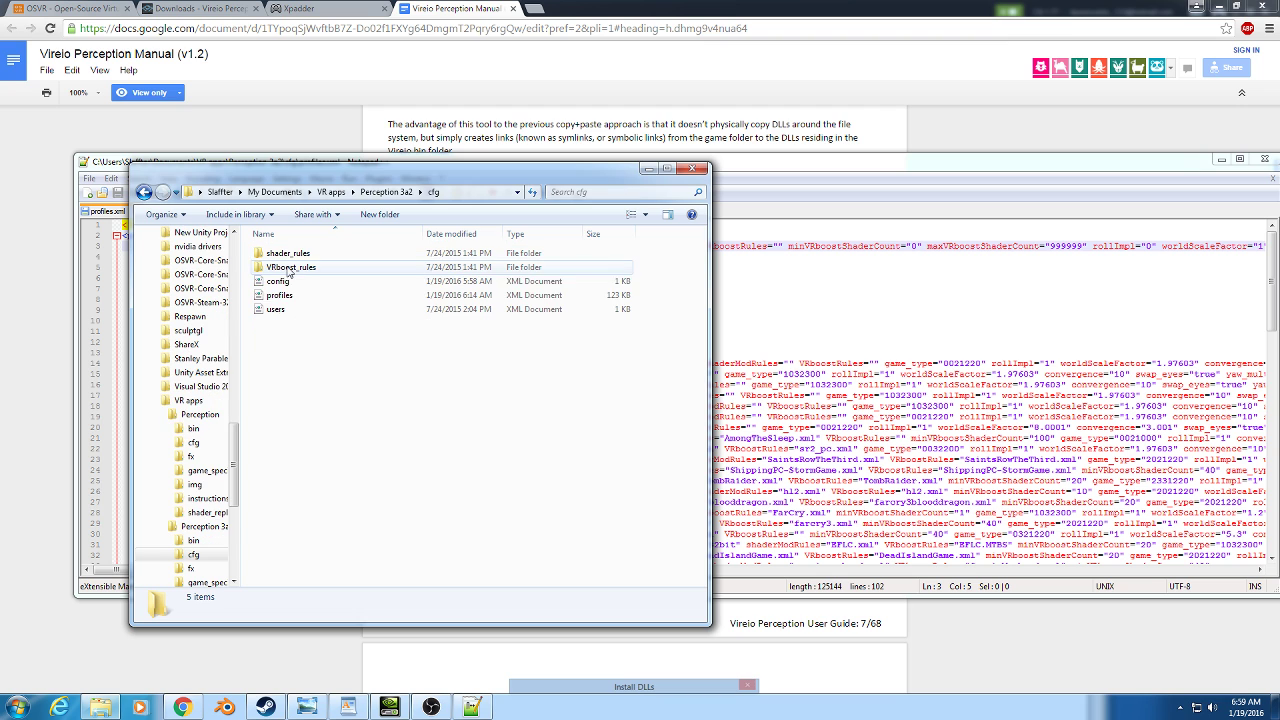
double_click(285, 298)
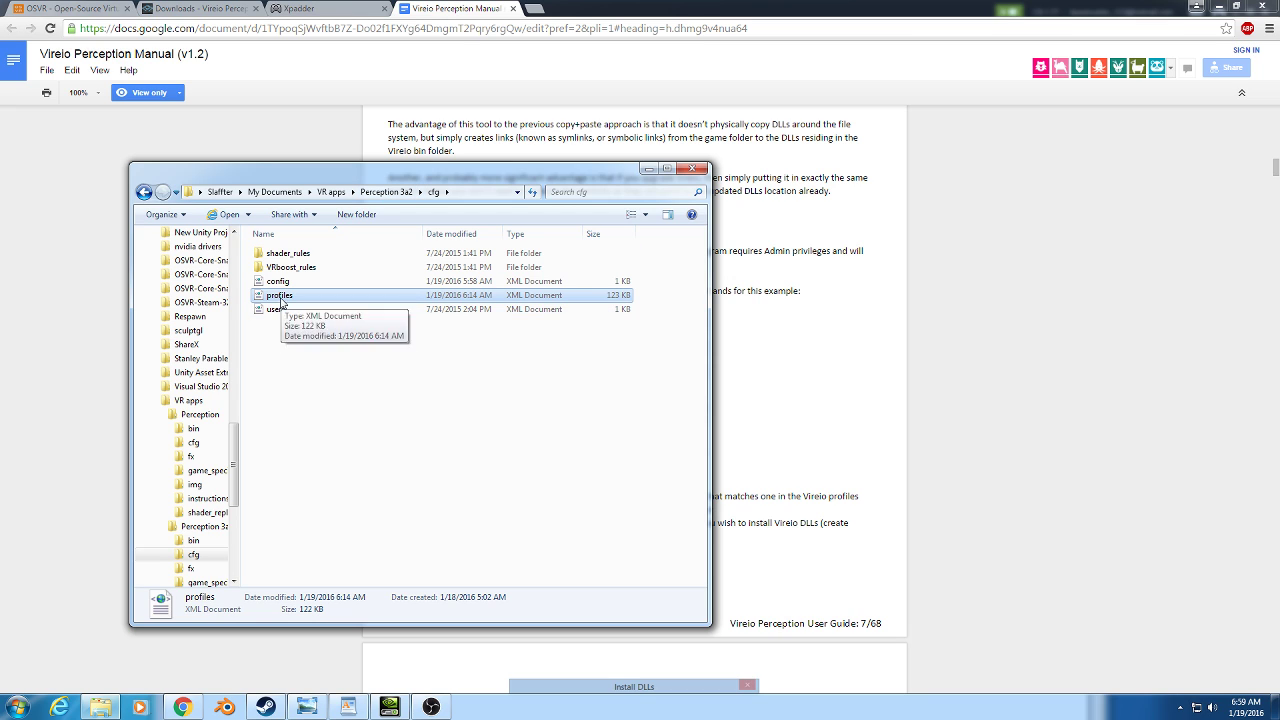
Open the bin folder of Perception 3a2 and reposition the file explorer window.
click(390, 192)
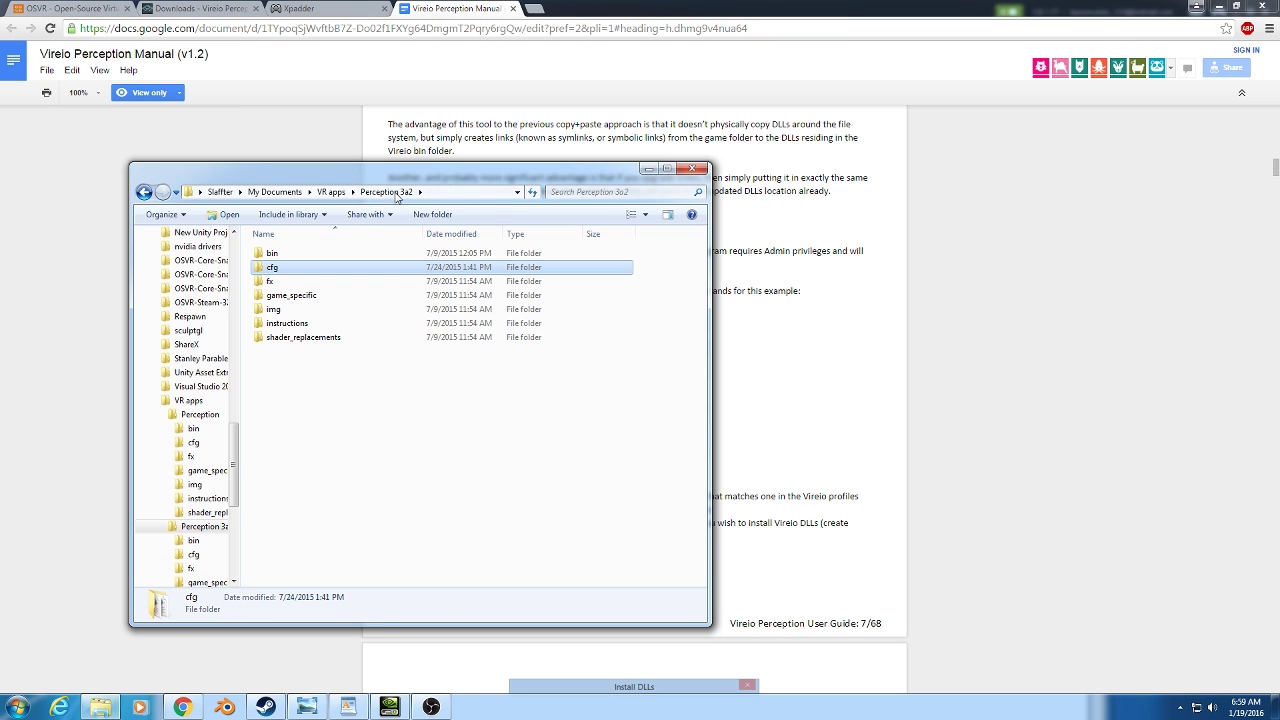
double_click(272, 253)
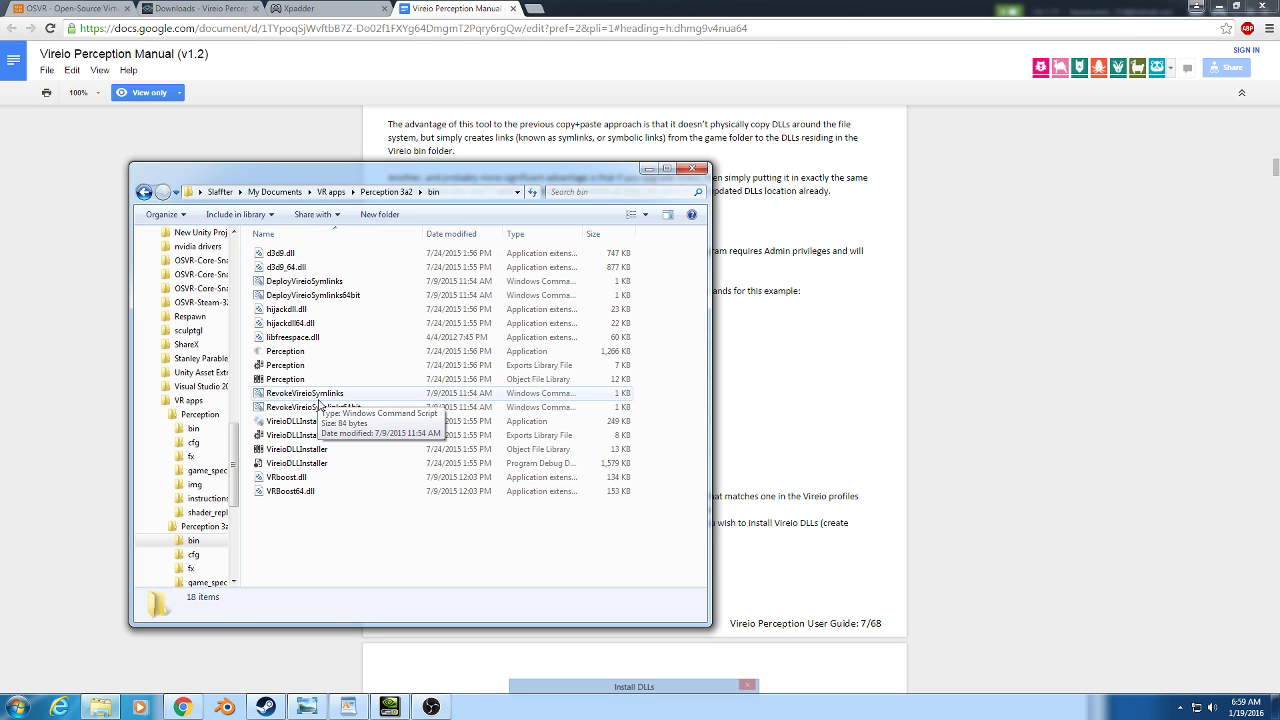
drag(340, 168, 395, 155)
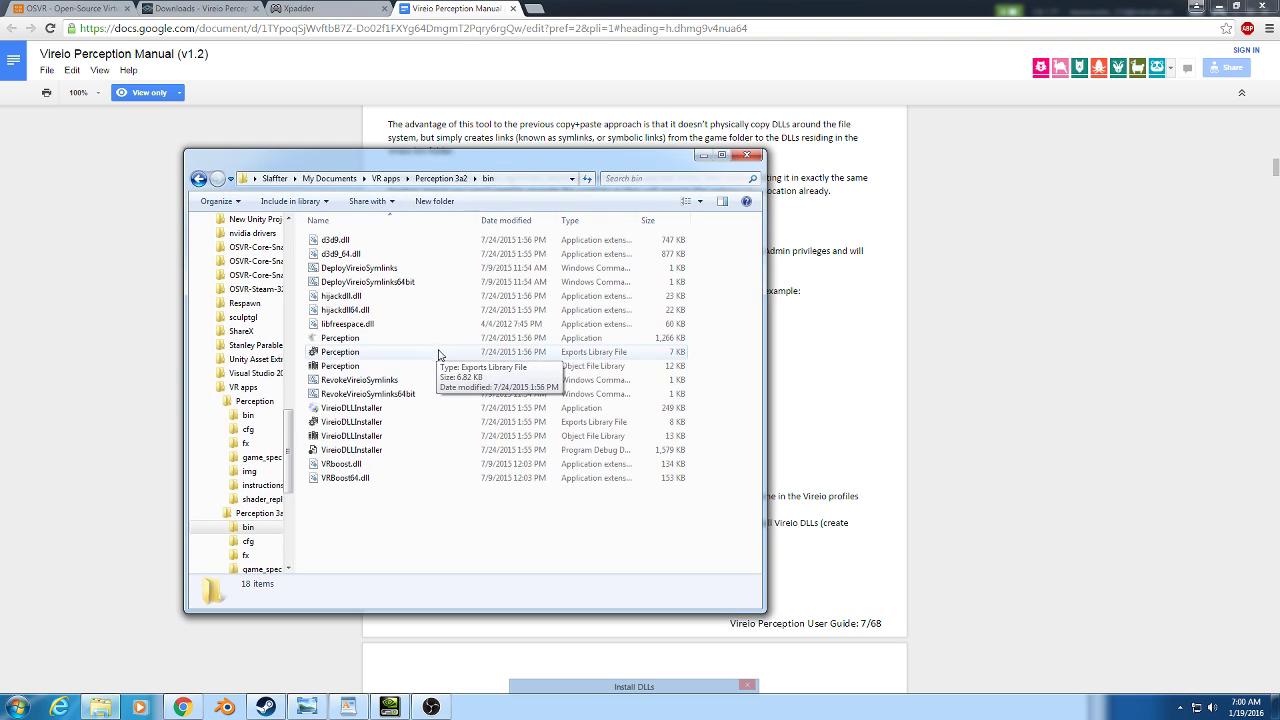
Run the VireioDLLInstaller application to view its introductory notice, exit without choosing a target game folder, and dismiss the compatibility prompt.
click(347, 410)
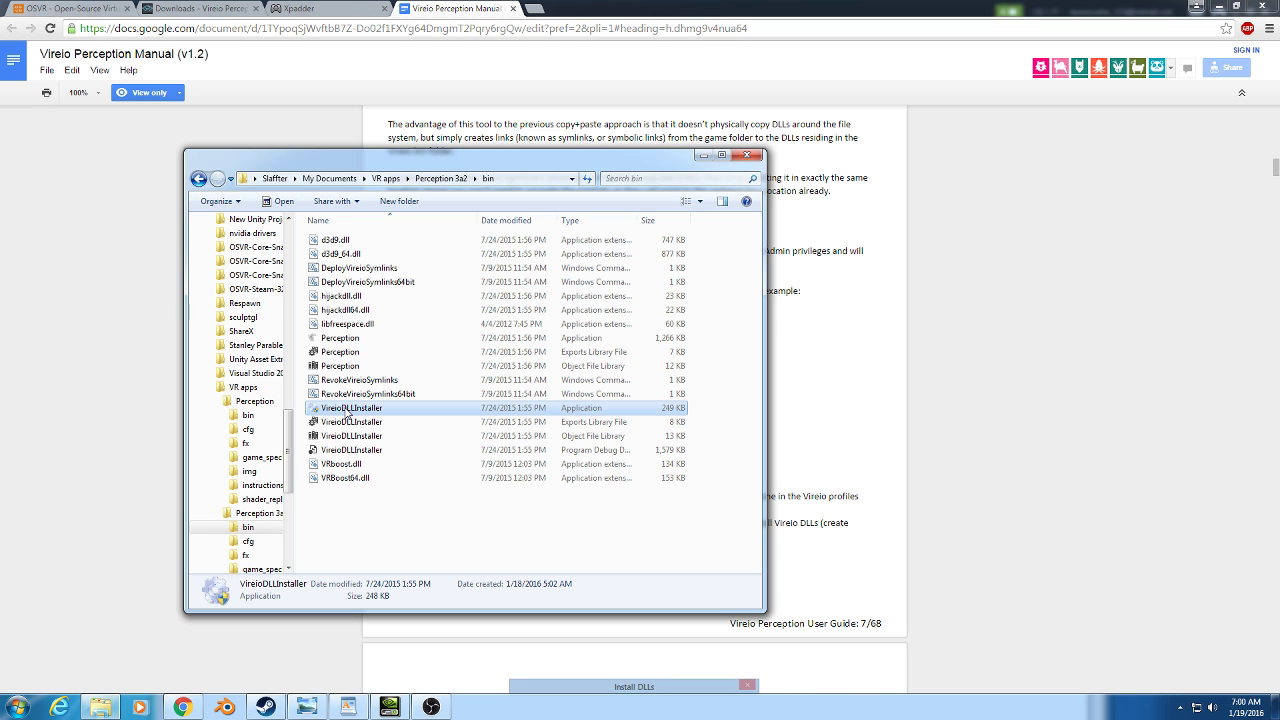
double_click(348, 410)
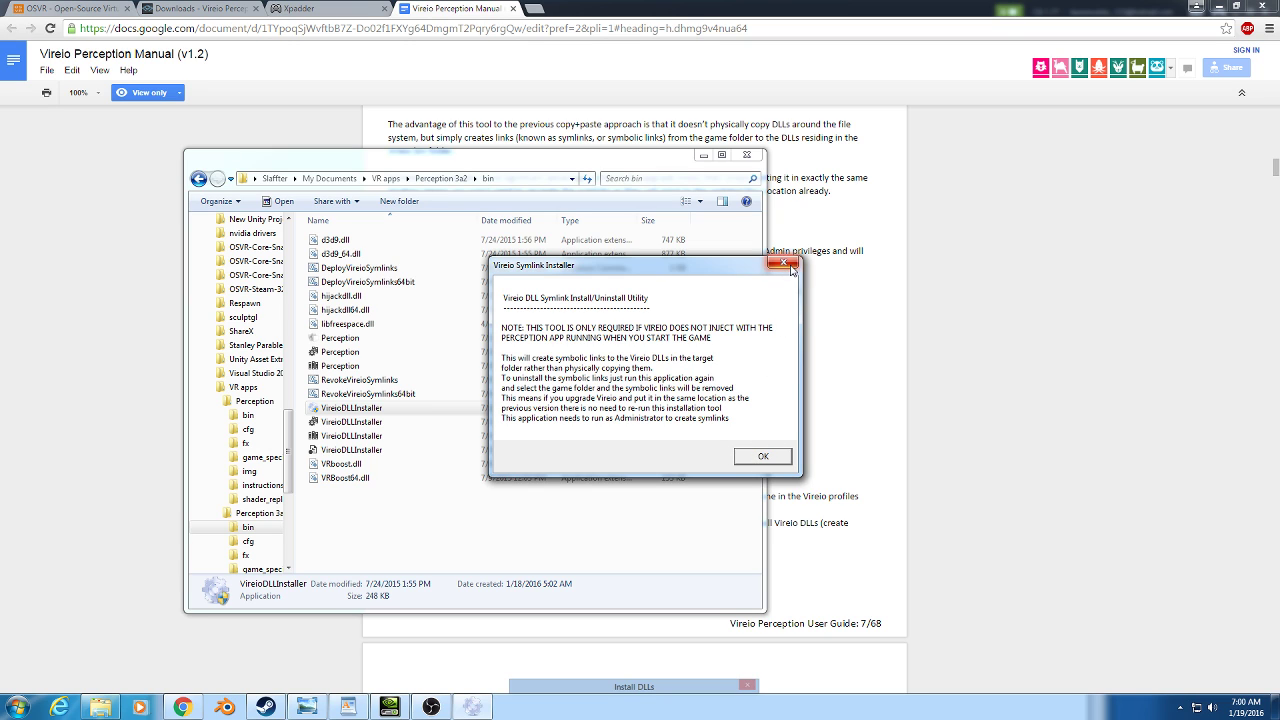
click(783, 263)
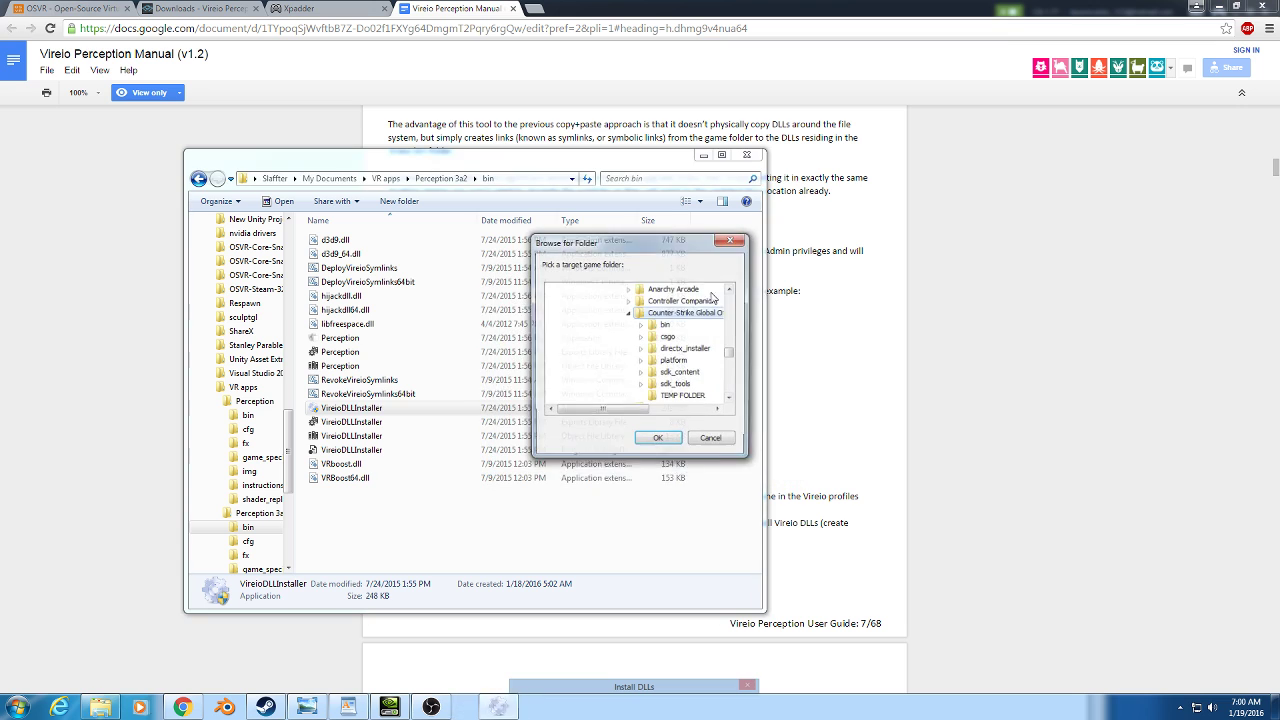
click(711, 440)
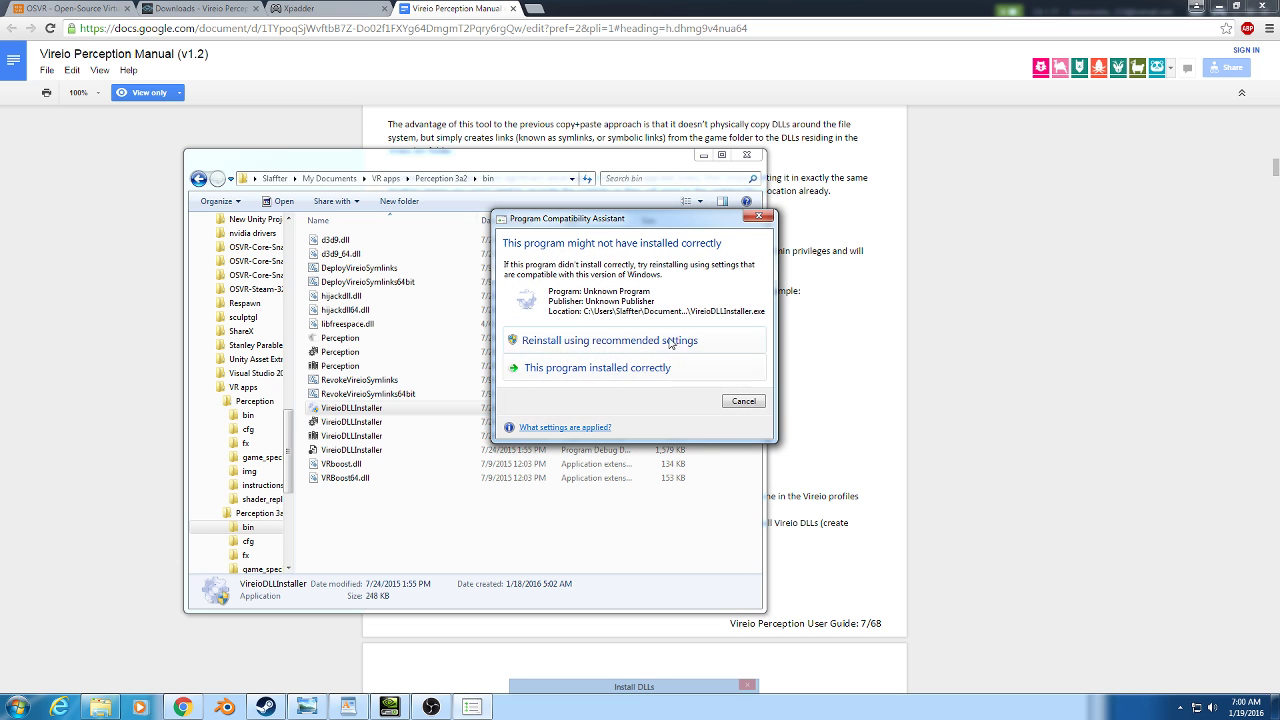
click(744, 402)
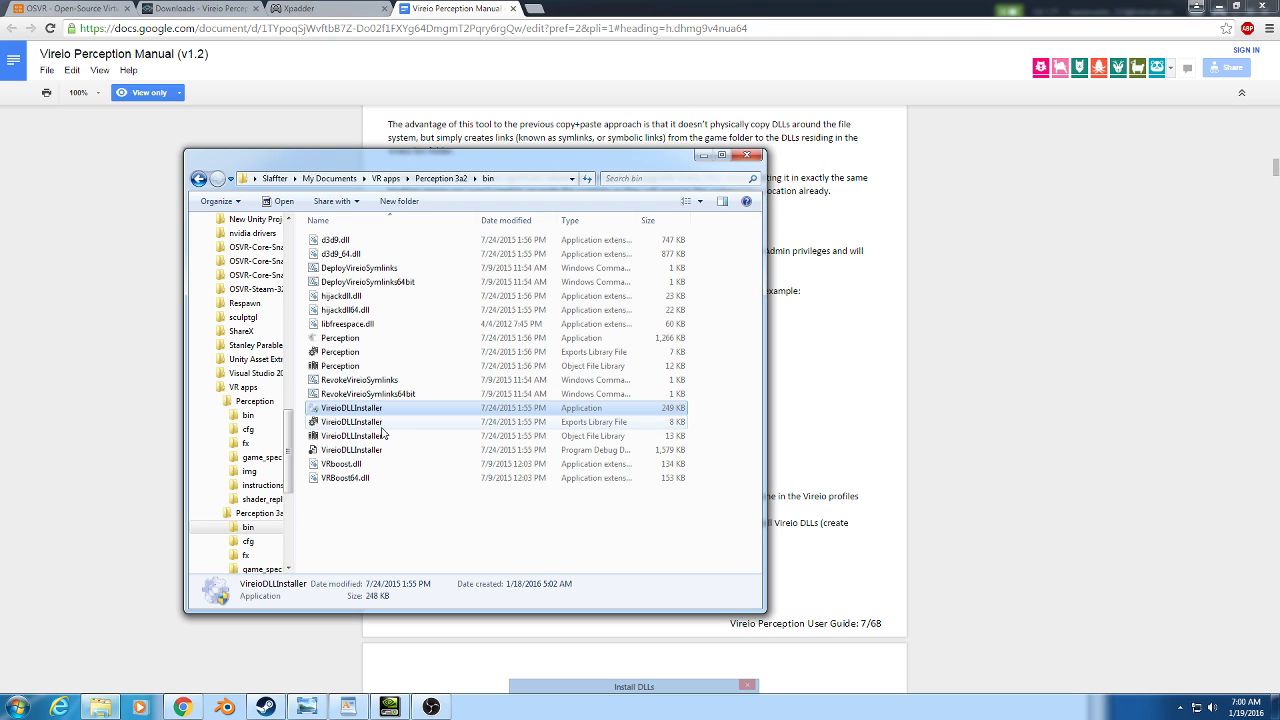
Switch to the Xpadder page in Chrome, bring up the running Xpadder application to view its Xbox 360 controller mapping, and minimize it.
click(320, 9)
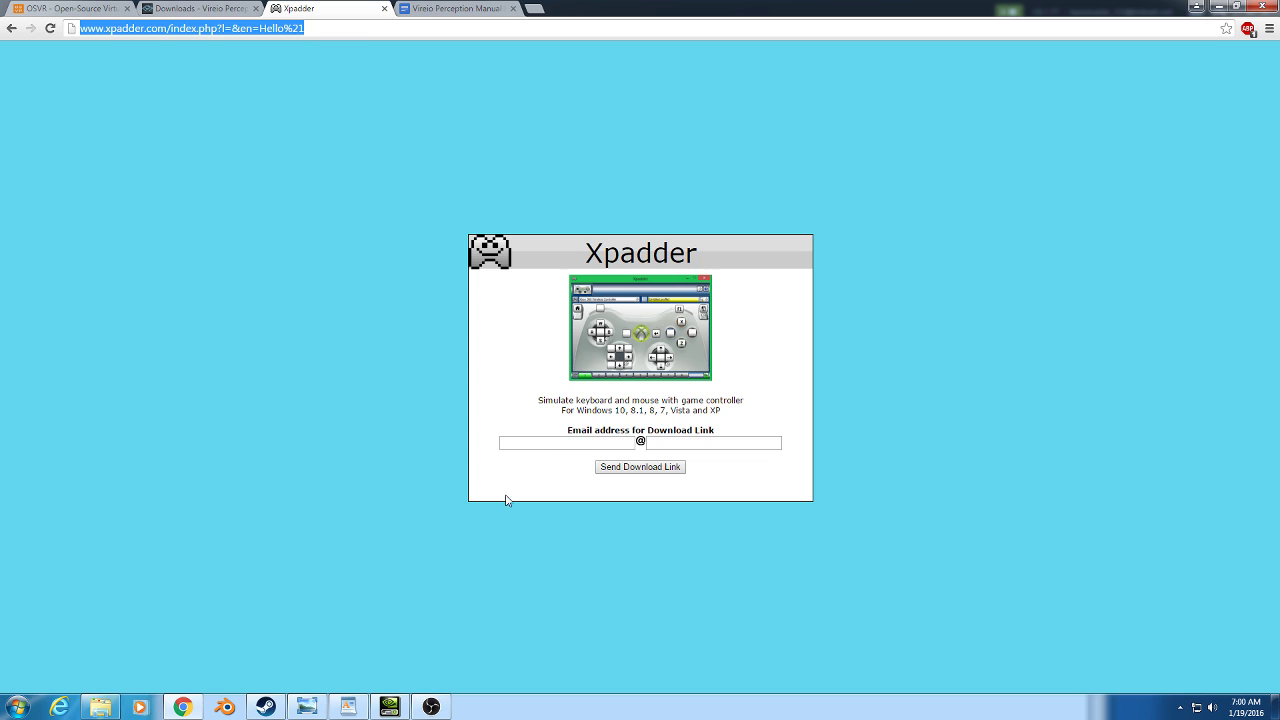
click(1180, 707)
click(1200, 620)
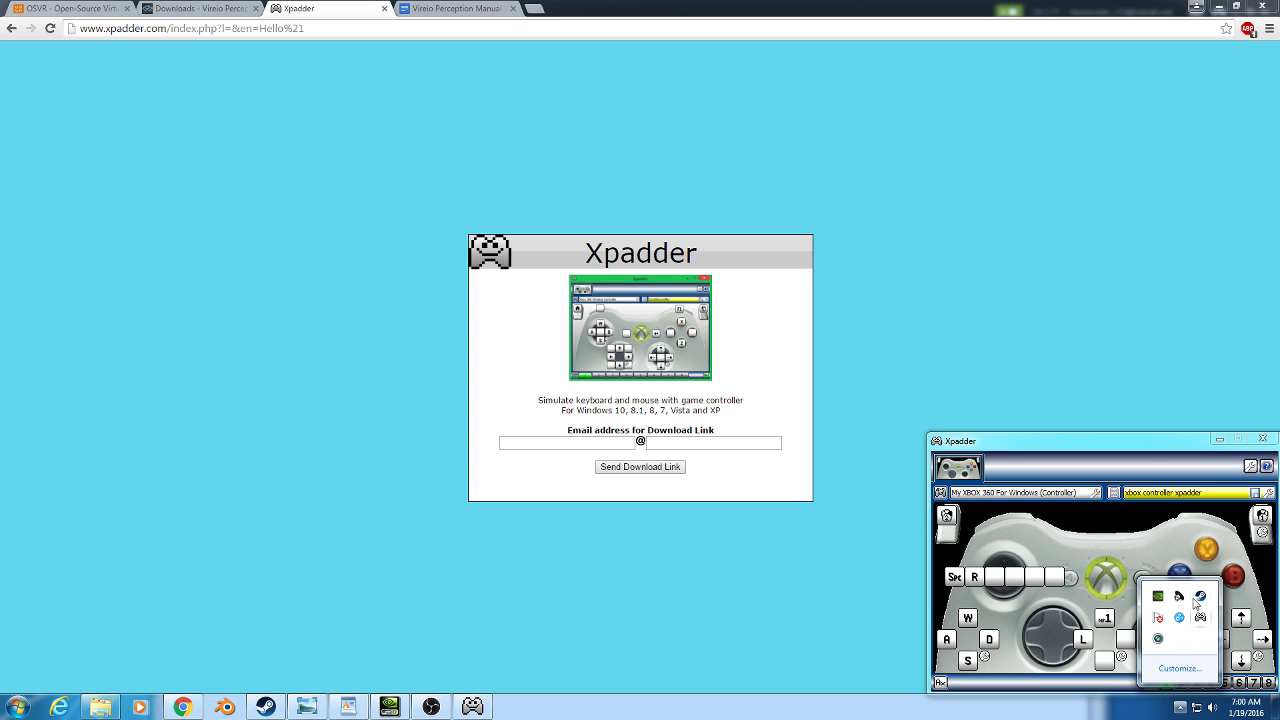
drag(1141, 449, 416, 284)
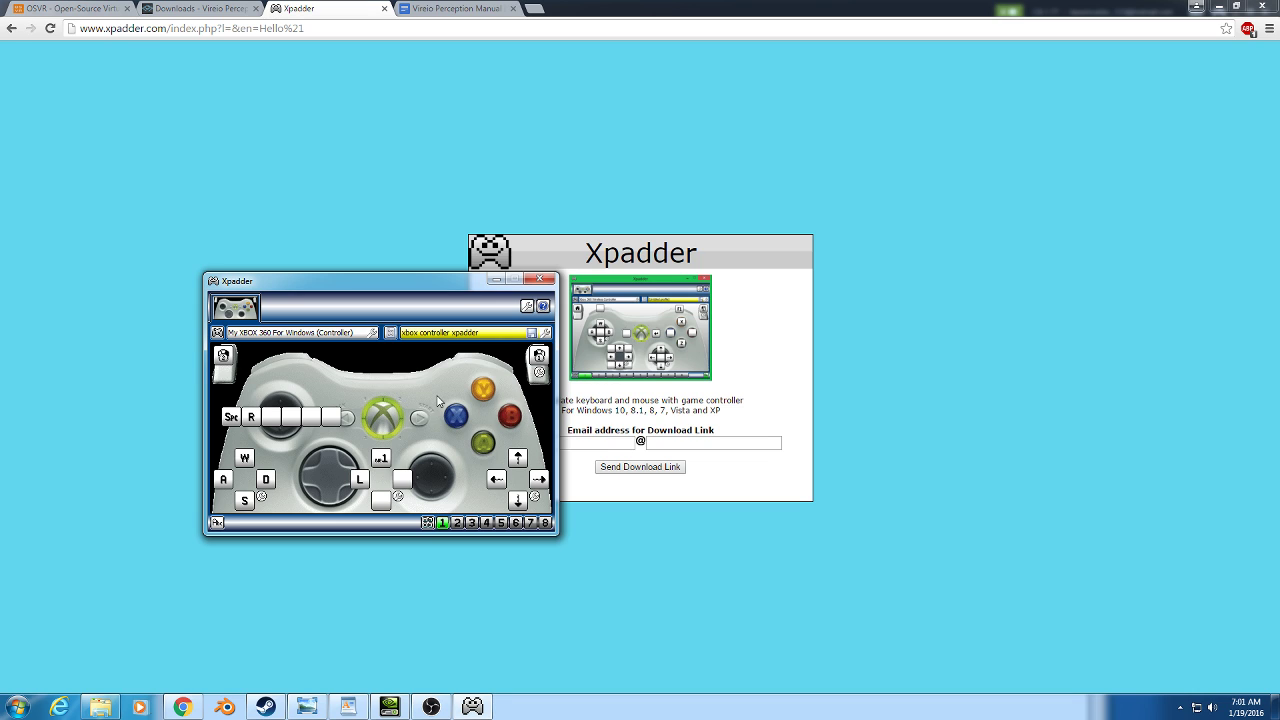
click(495, 280)
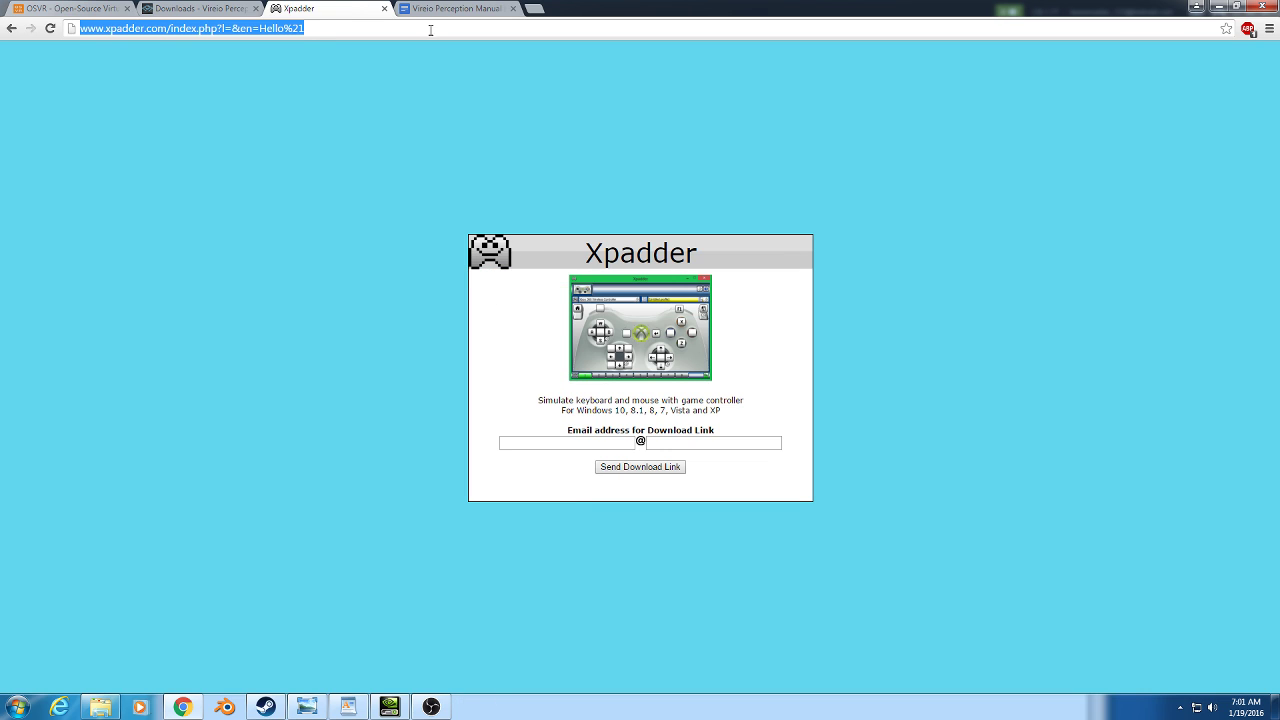
Revisit the Vireio Perception 3.0 downloads page and the Xpadder page, and minimize Chrome.
click(217, 12)
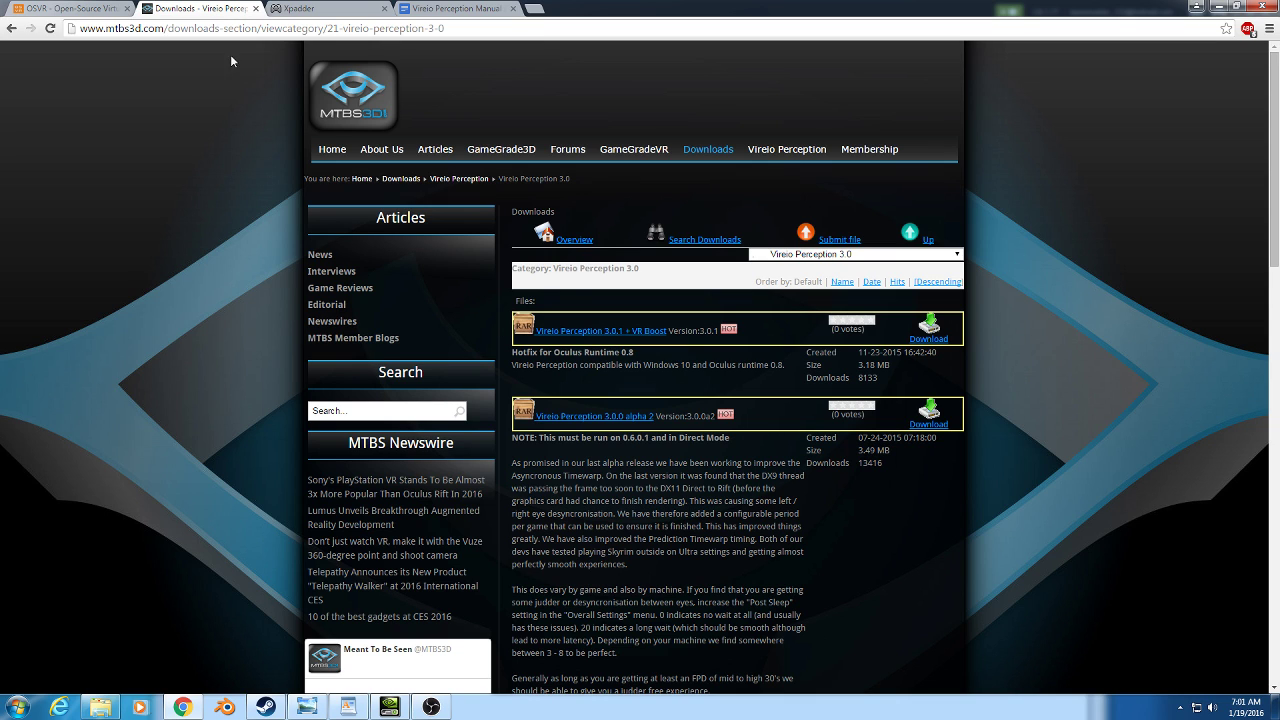
click(305, 9)
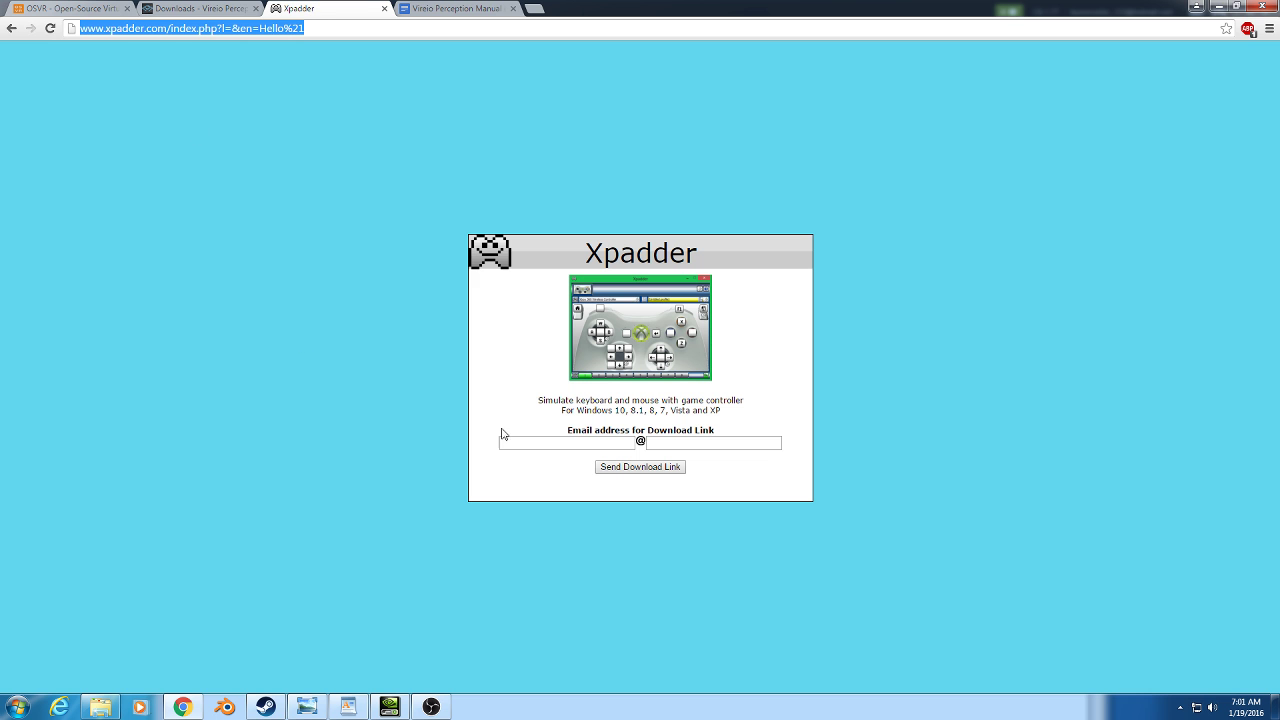
click(1221, 6)
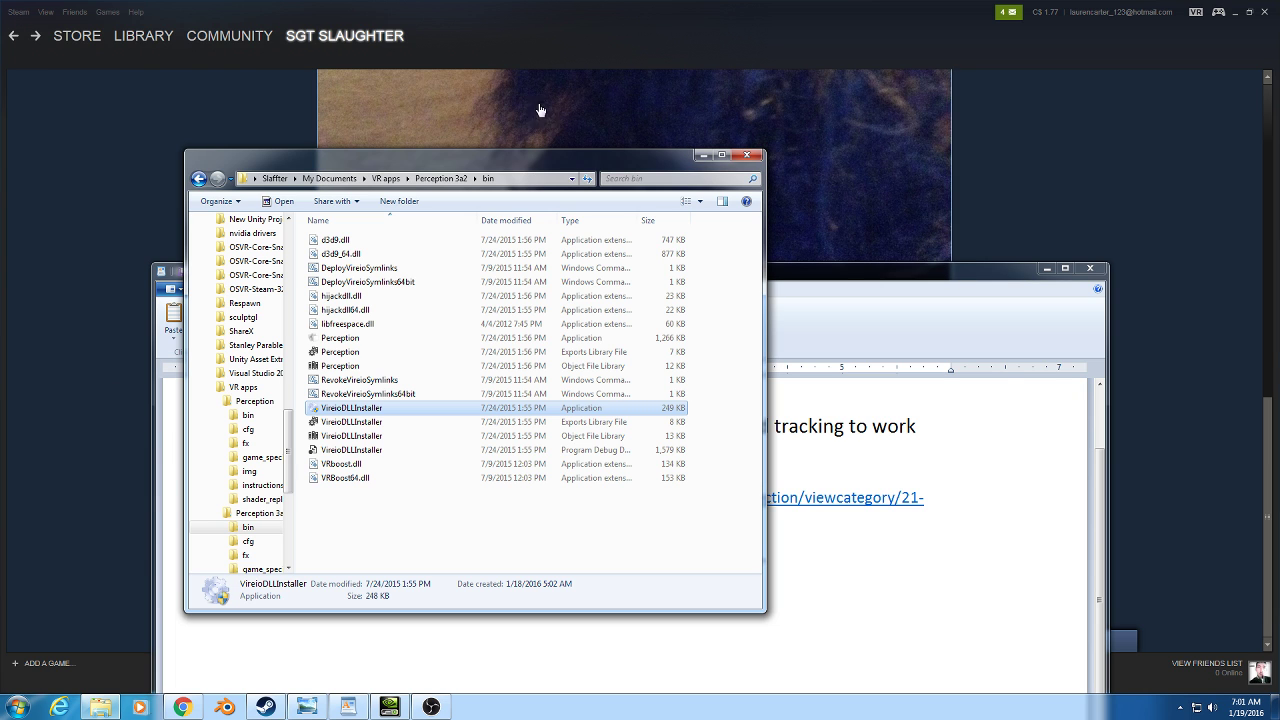
Show the game library in Steam, and switch to OBS to activate the camera scene.
click(129, 36)
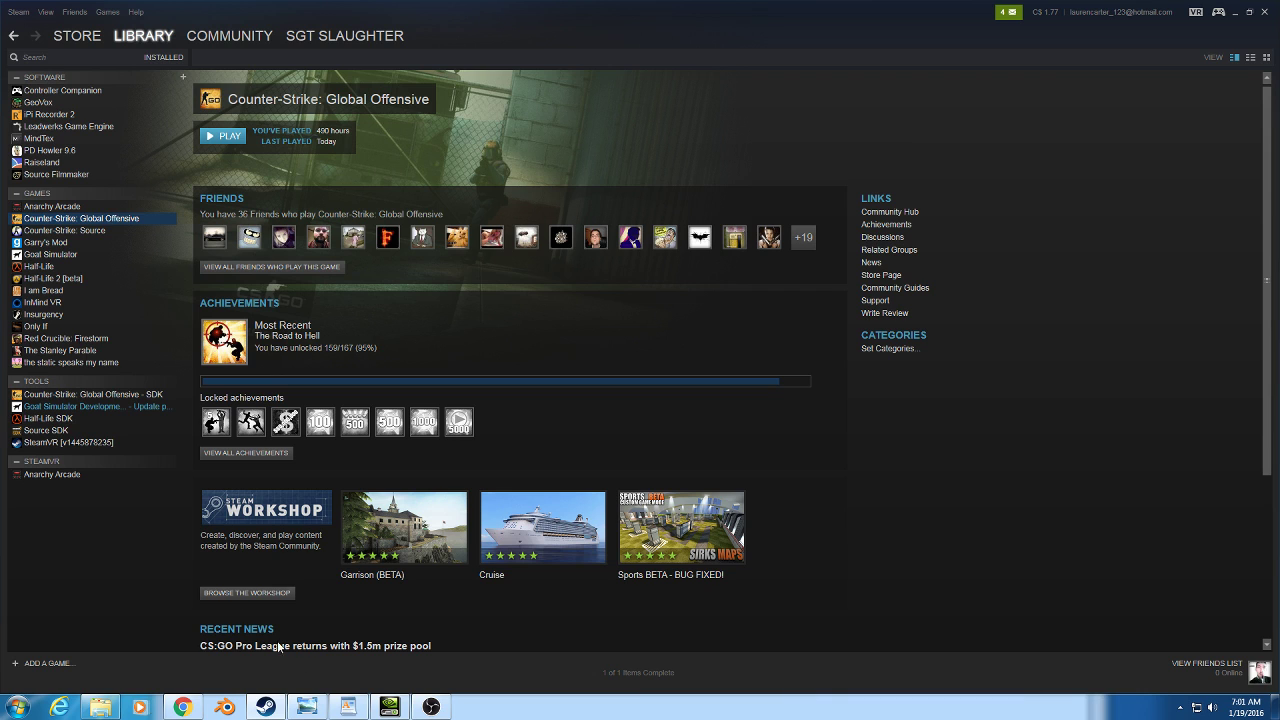
click(431, 707)
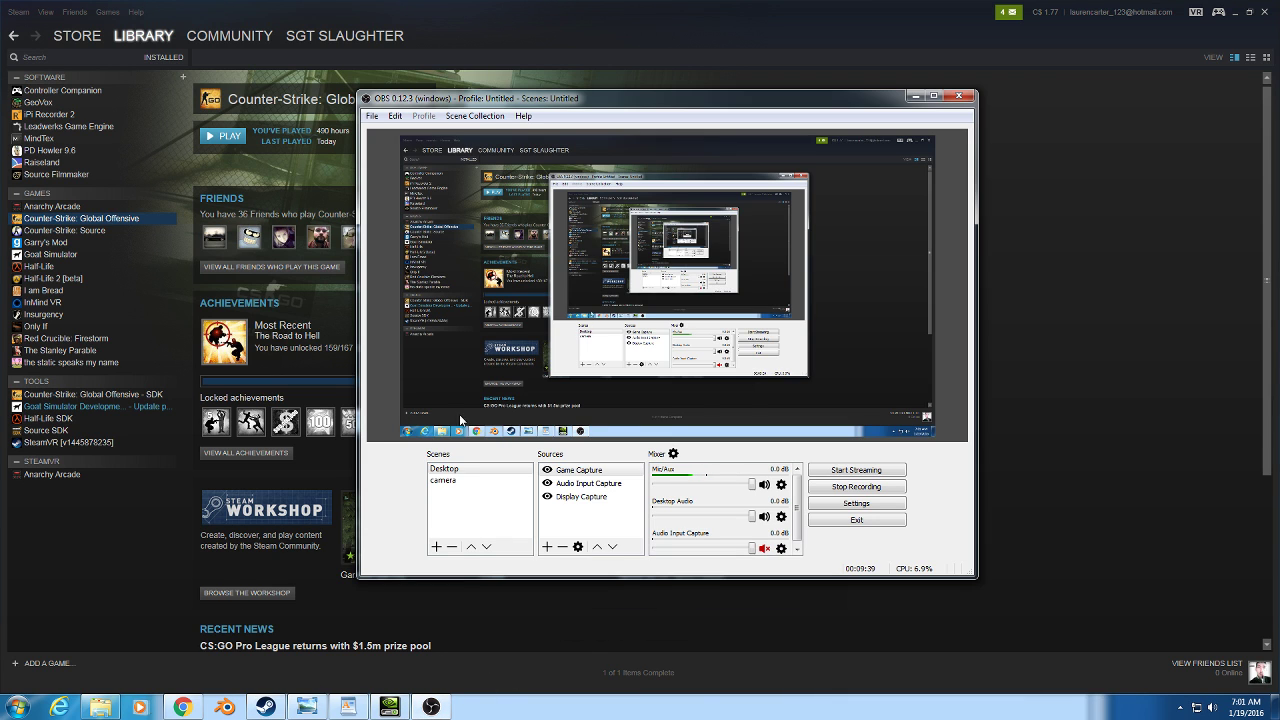
click(454, 483)
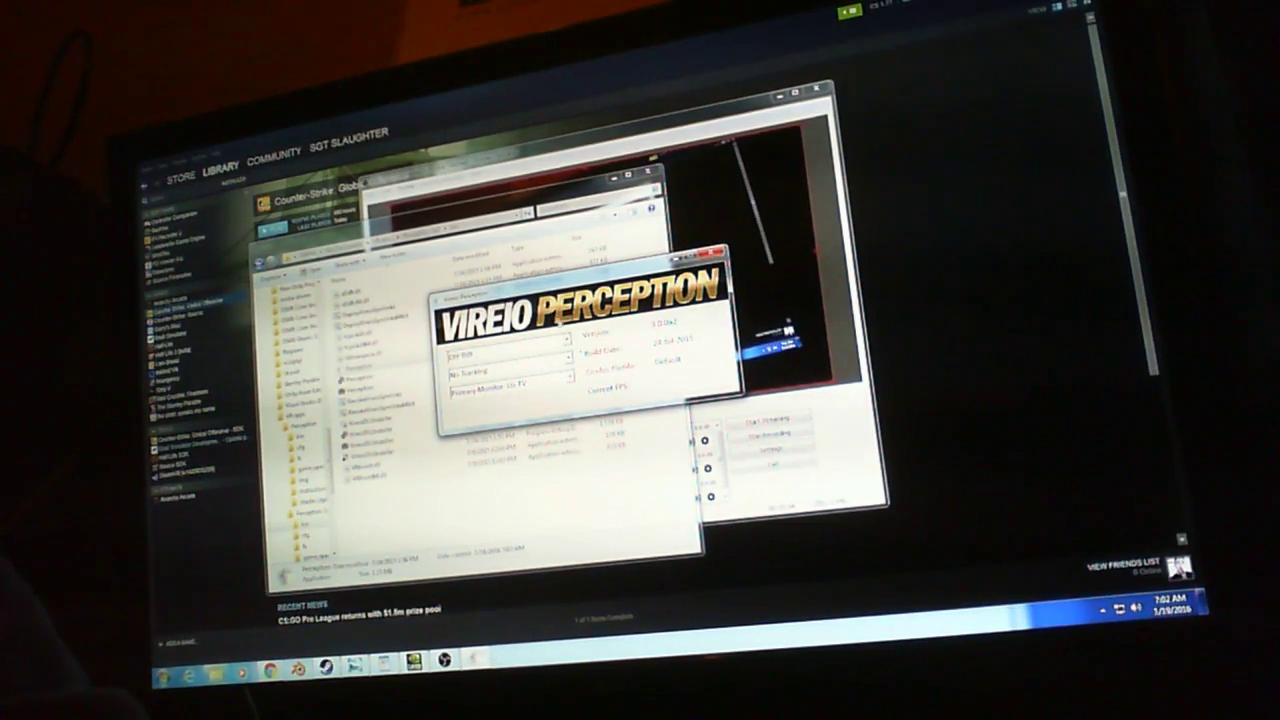
Reposition the Vireio Perception window over the file explorer.
drag(543, 296, 531, 318)
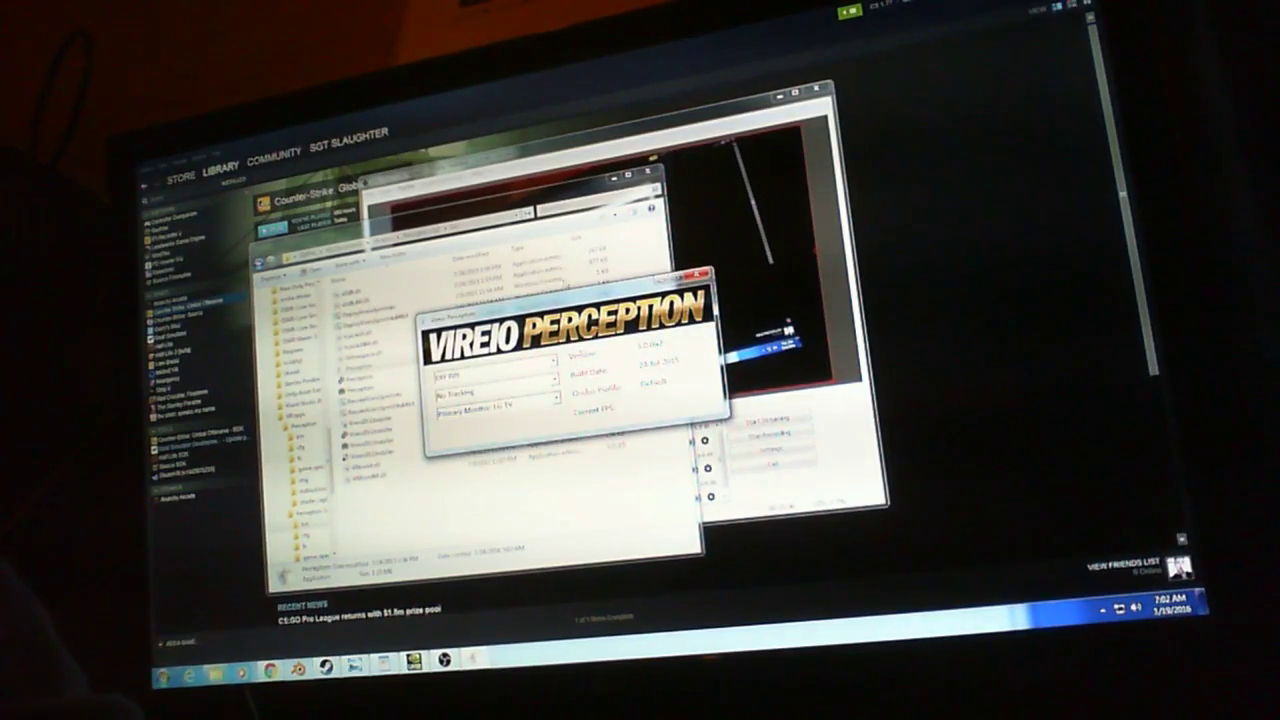
Minimize the file explorer, activate the Desktop scene in OBS, and reposition the Vireio Perception window over the OBS preview.
click(626, 176)
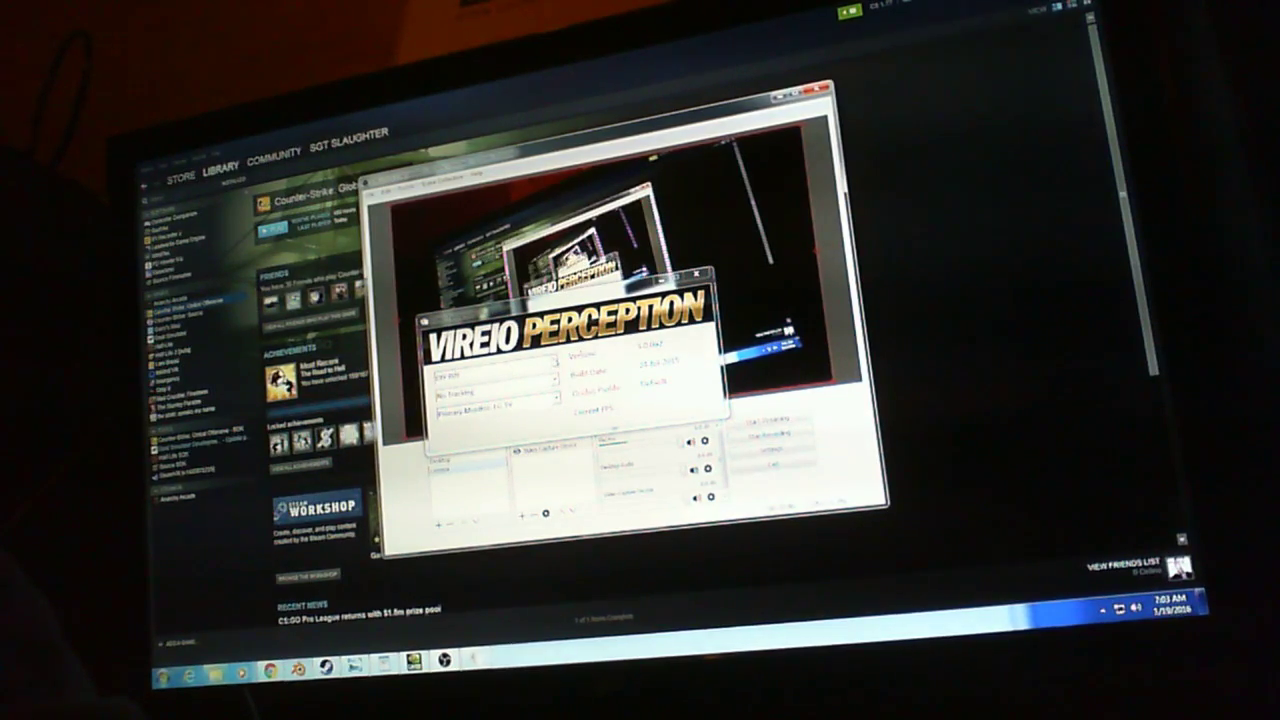
drag(560, 282, 642, 232)
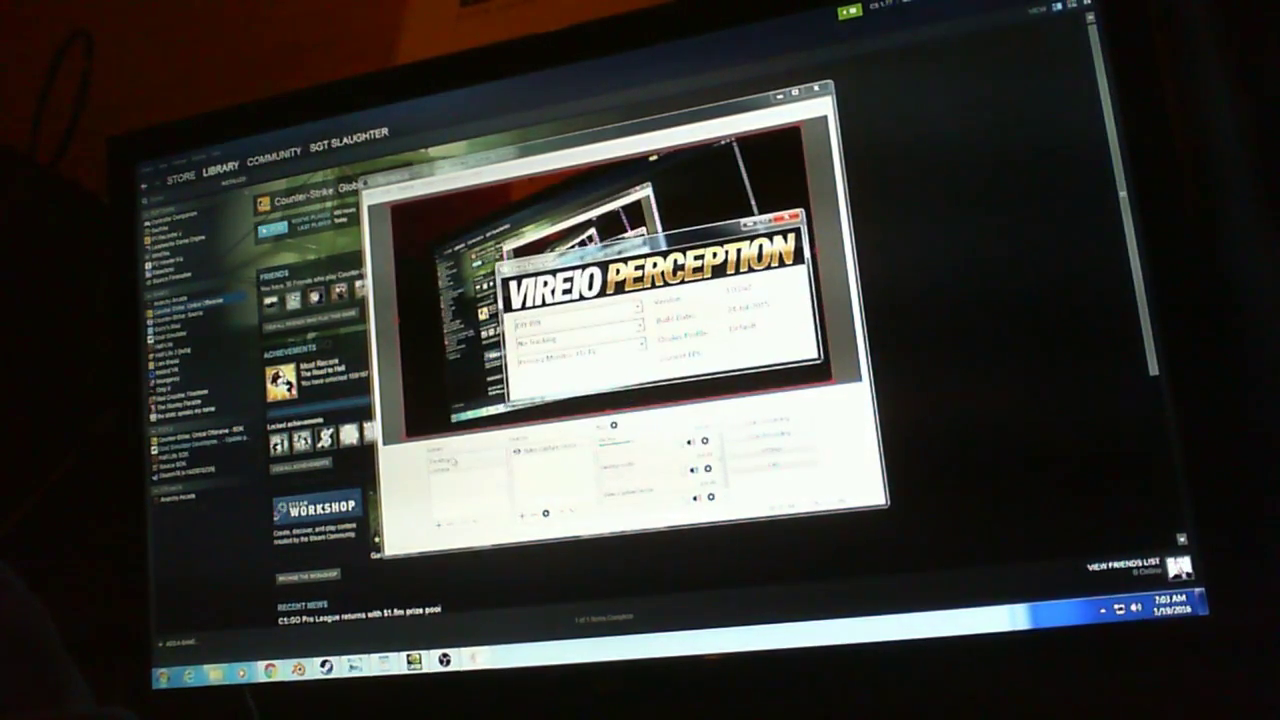
click(438, 459)
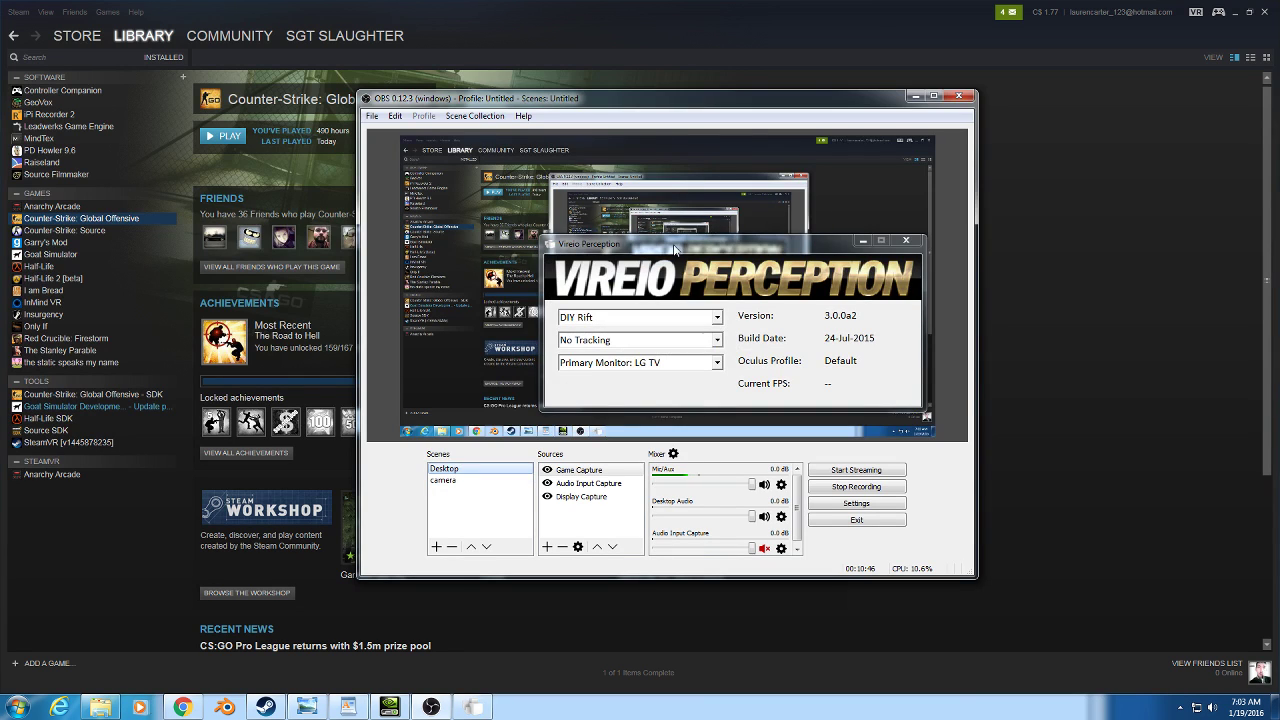
drag(674, 245, 590, 257)
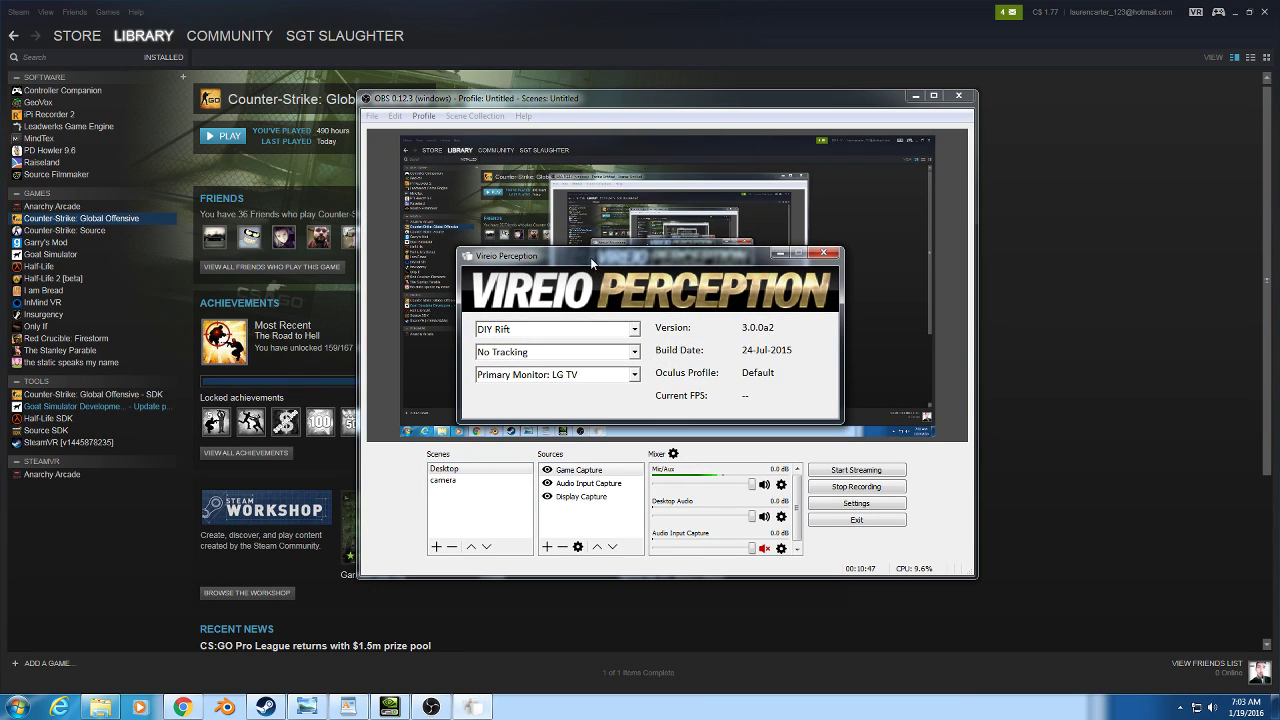
Review the stereo modes and head trackers in Vireio Perception, choosing DIY Rift and No Tracking.
click(634, 329)
scroll(551, 380, up, 6)
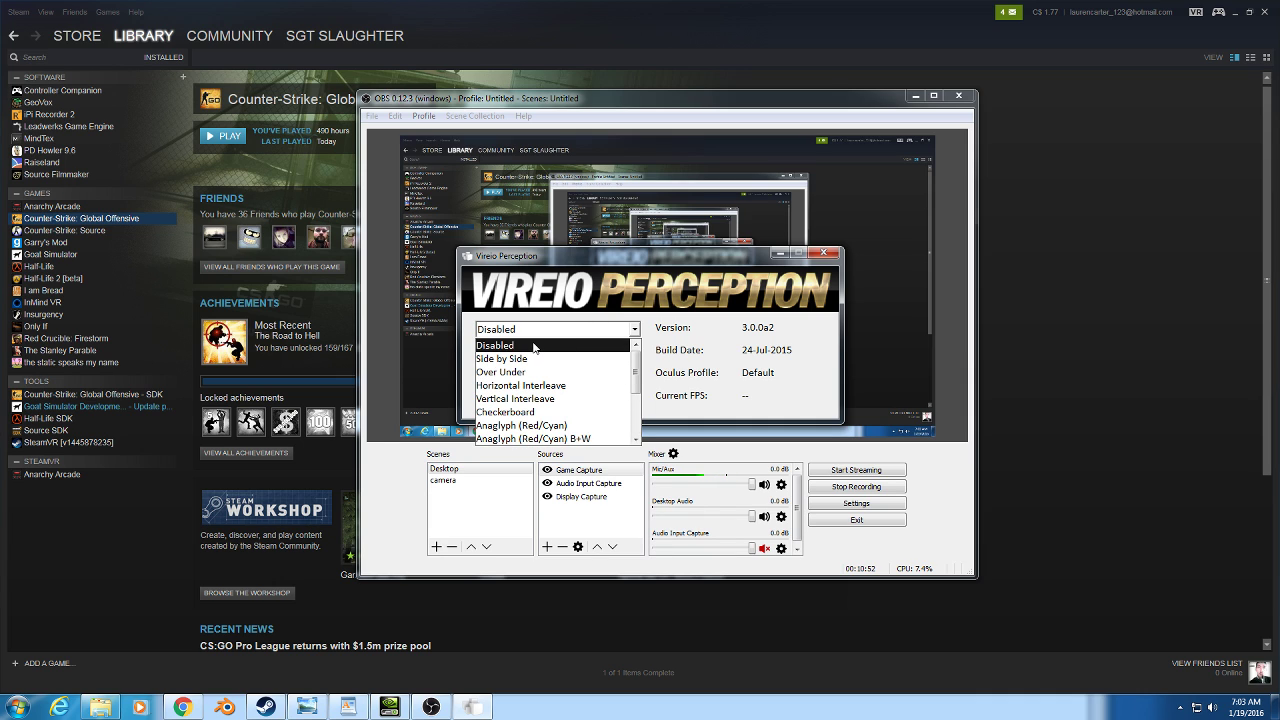
scroll(545, 380, down, 3)
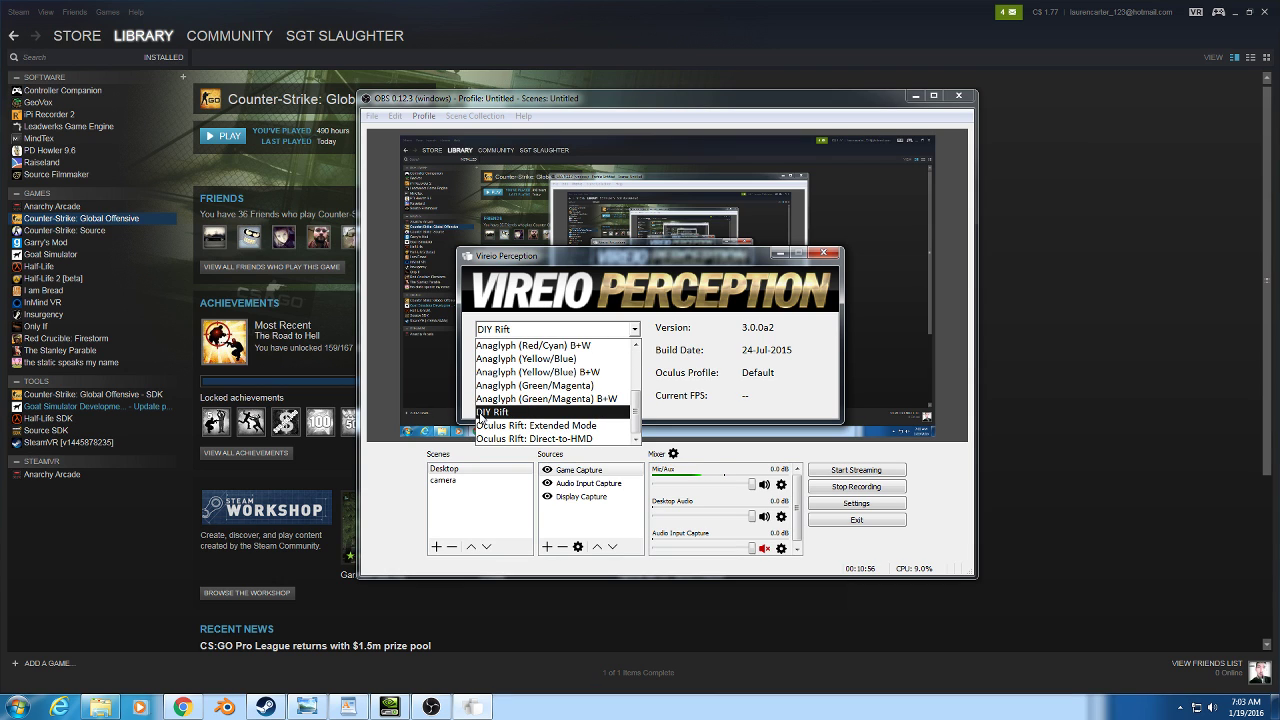
click(510, 412)
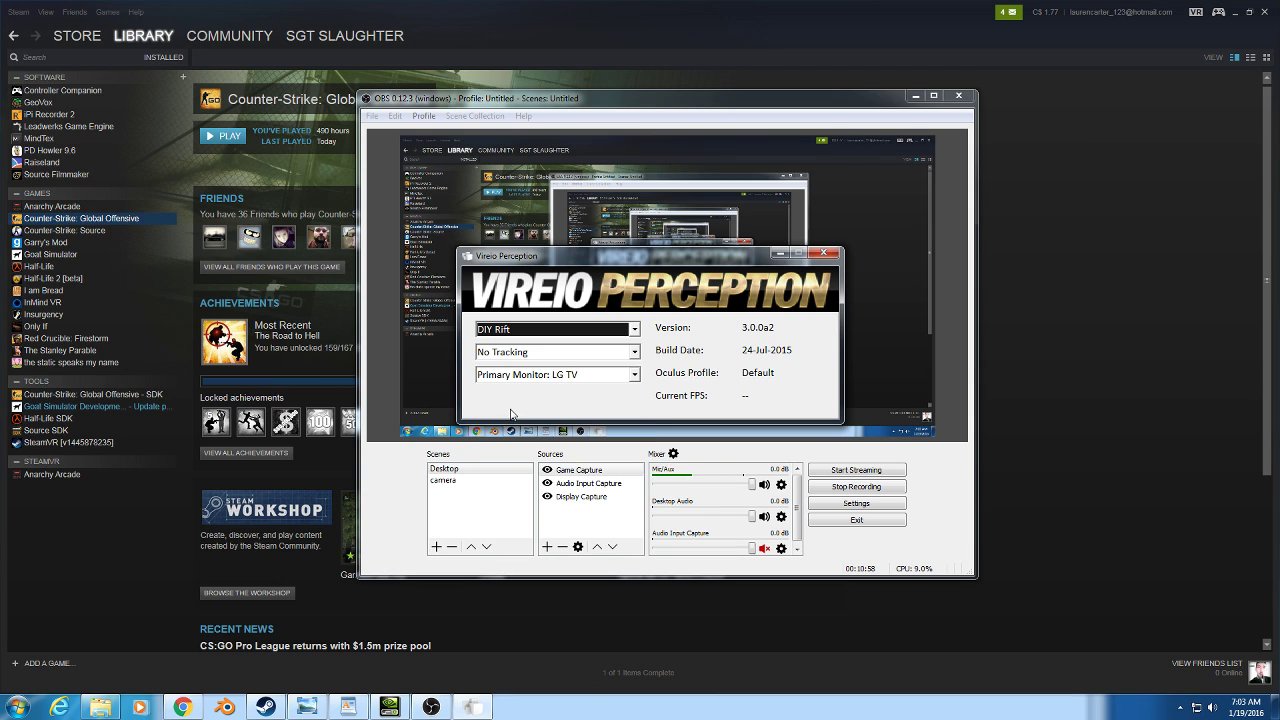
click(517, 360)
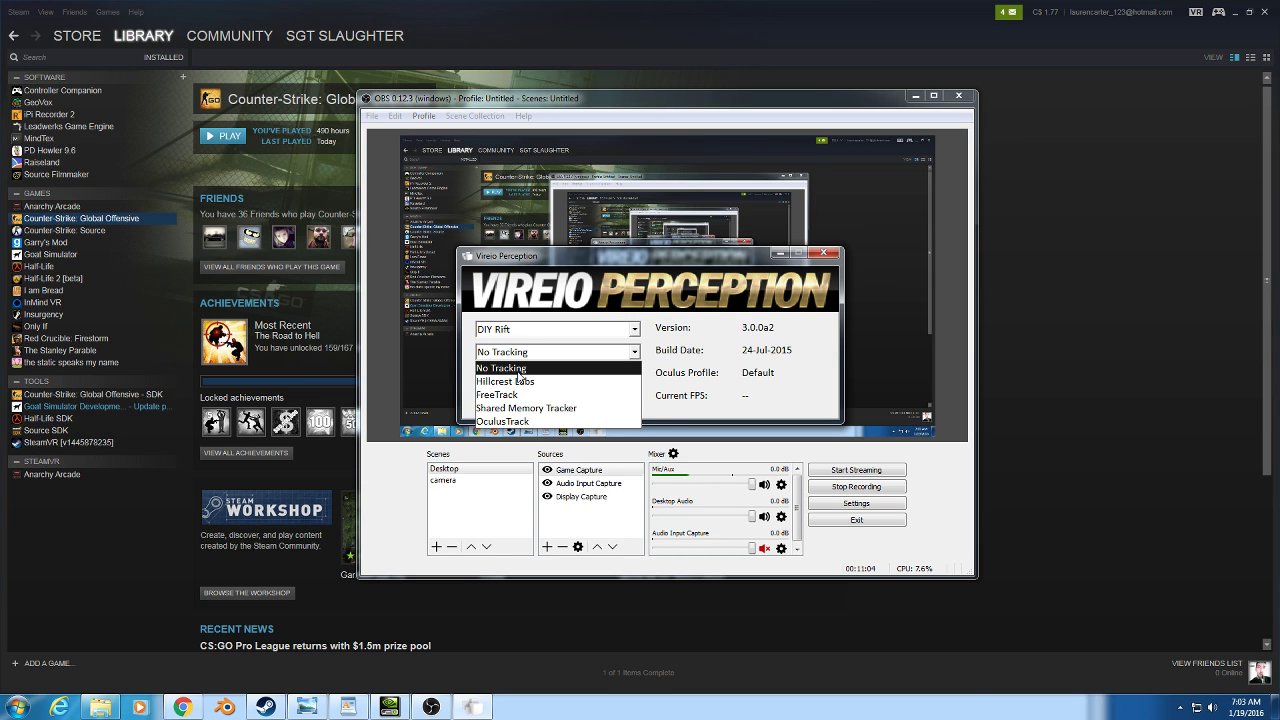
click(519, 369)
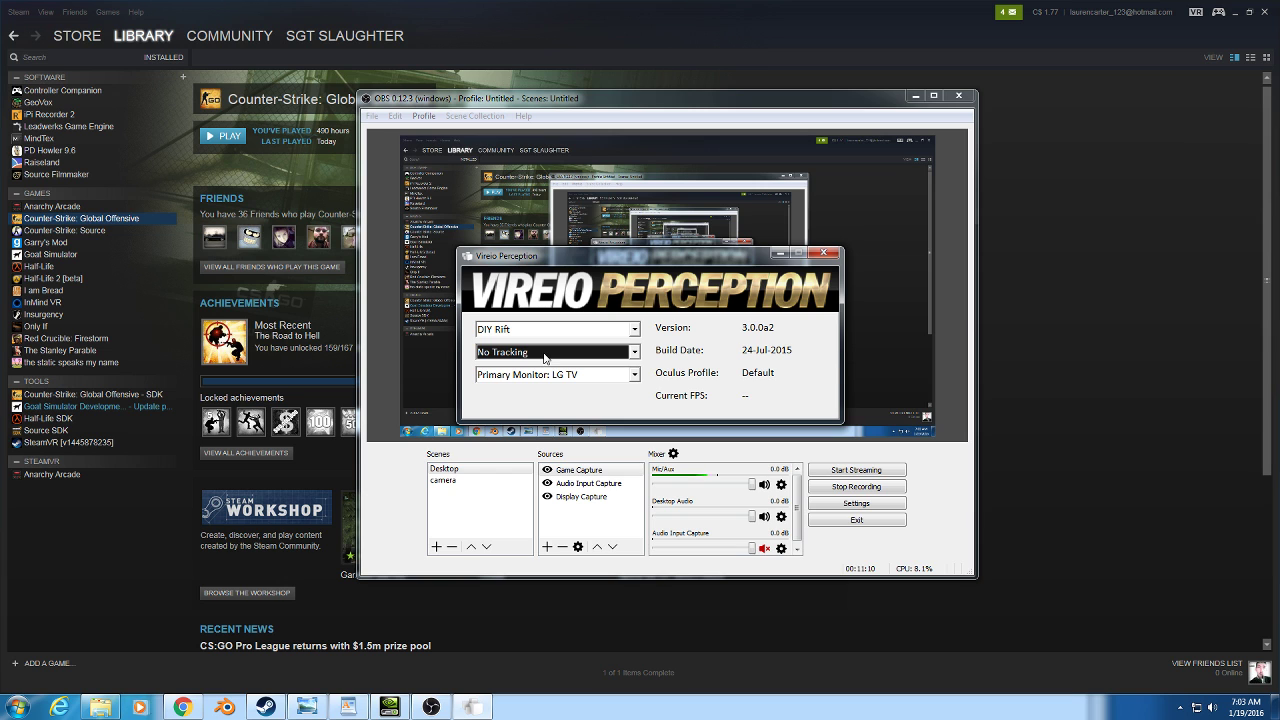
Switch to Windows Photo Viewer, show the OSVR side-by-side photo IMG_0705, and move the Vireio Perception window aside.
click(312, 710)
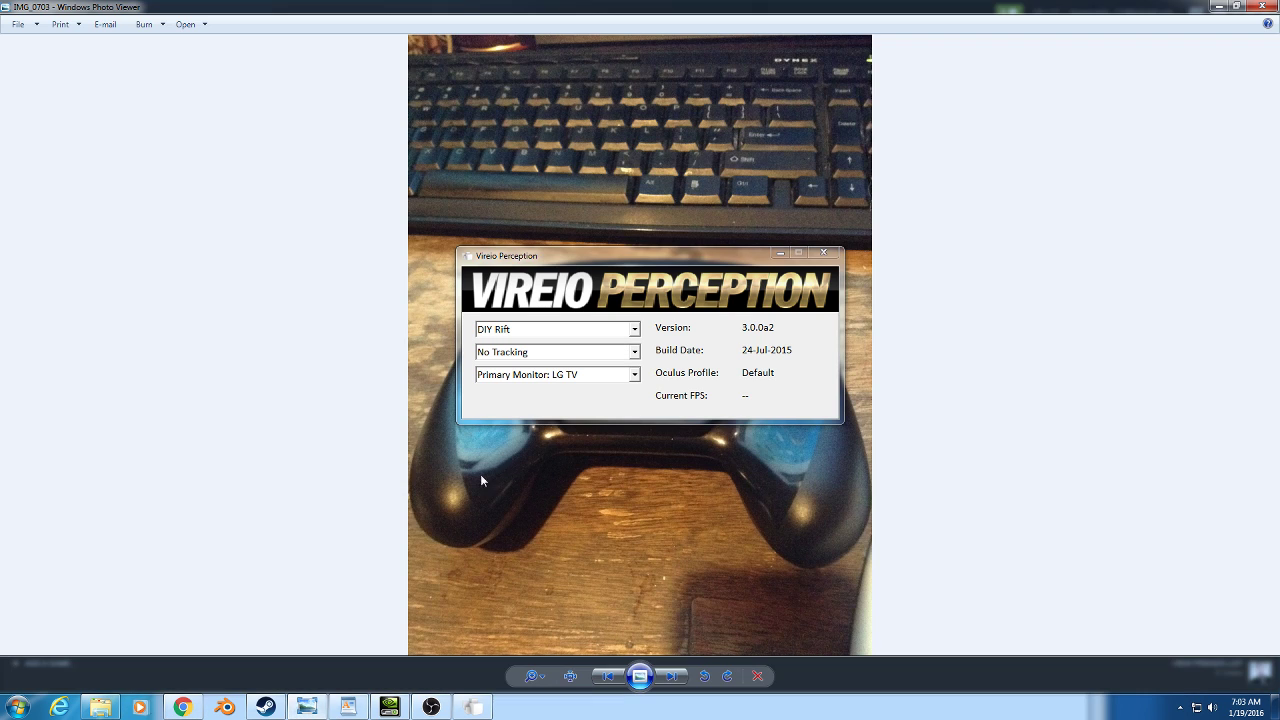
drag(740, 268, 280, 287)
click(673, 677)
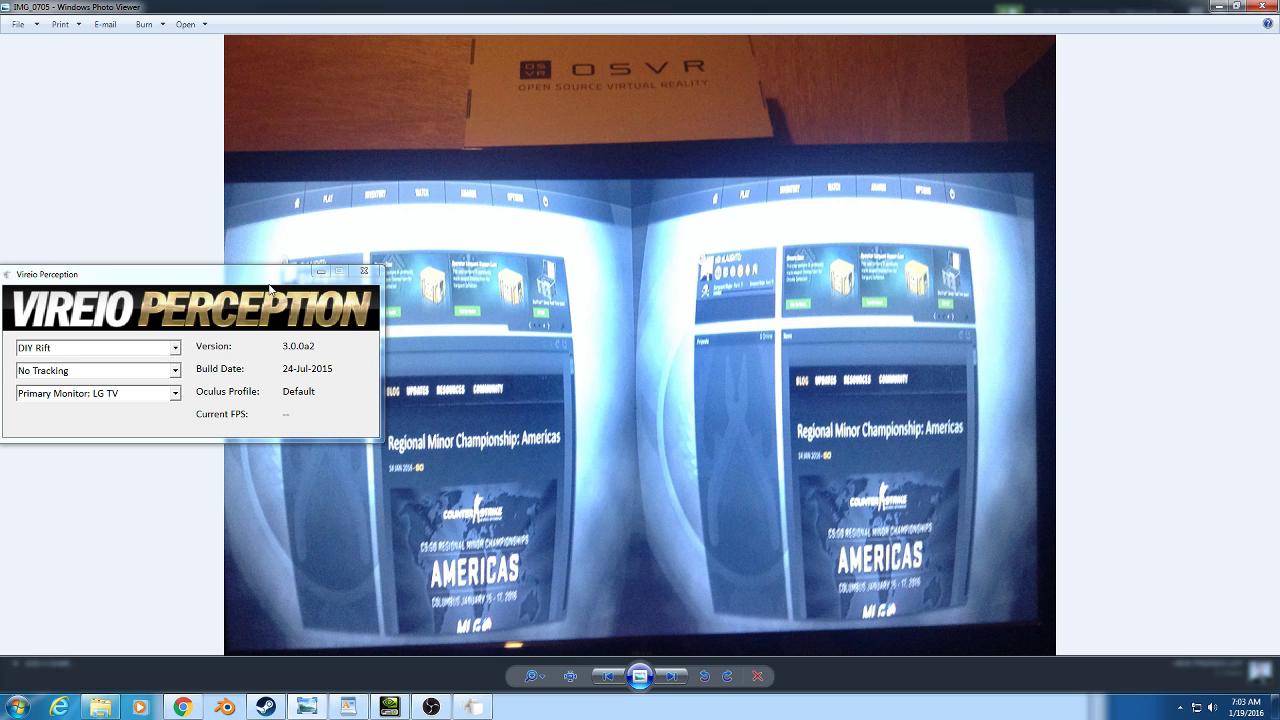
drag(269, 289, 86, 299)
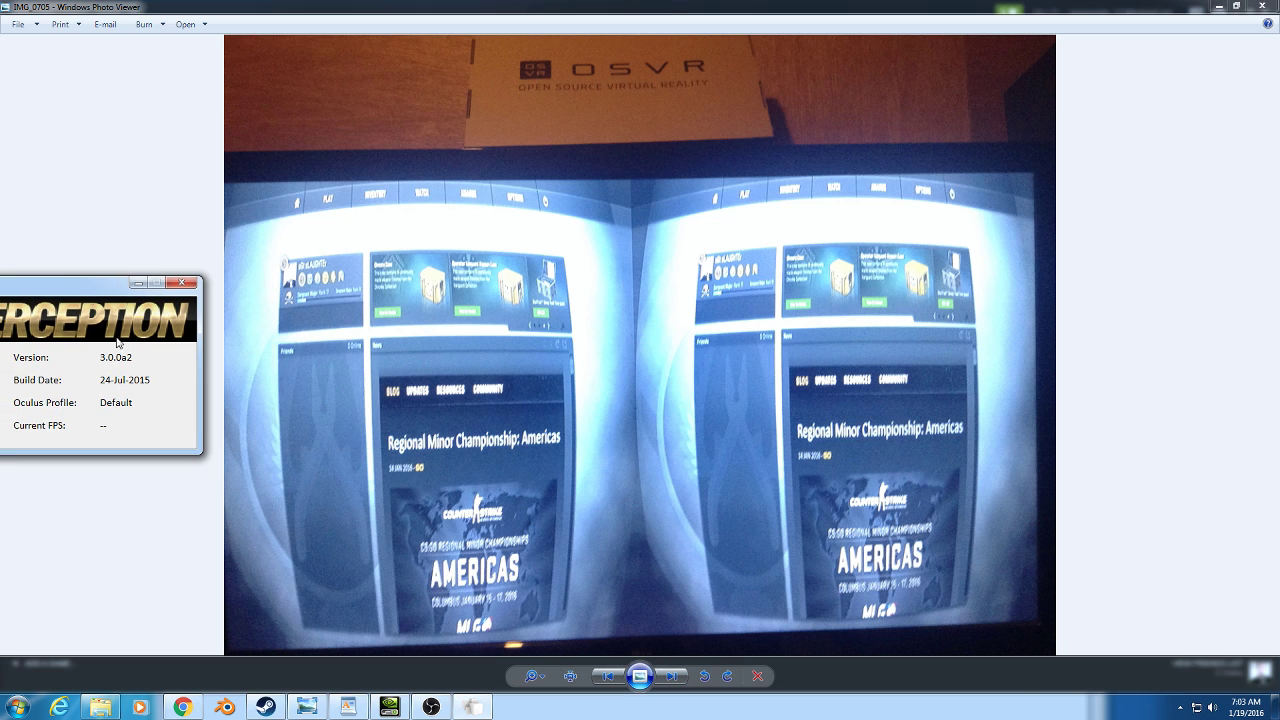
Browse the photos of the headset with the attached Steam Controller, and return to the controller photo IMG_0703.
click(672, 677)
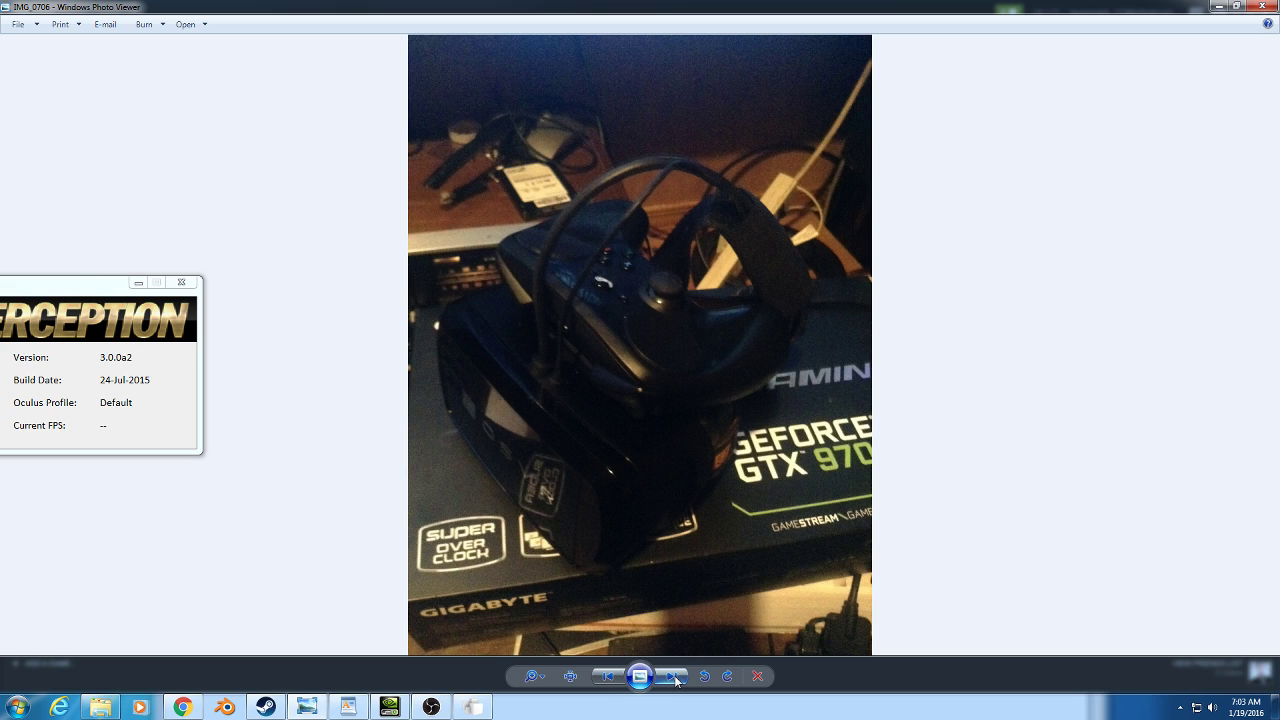
click(672, 677)
click(672, 677)
click(672, 677)
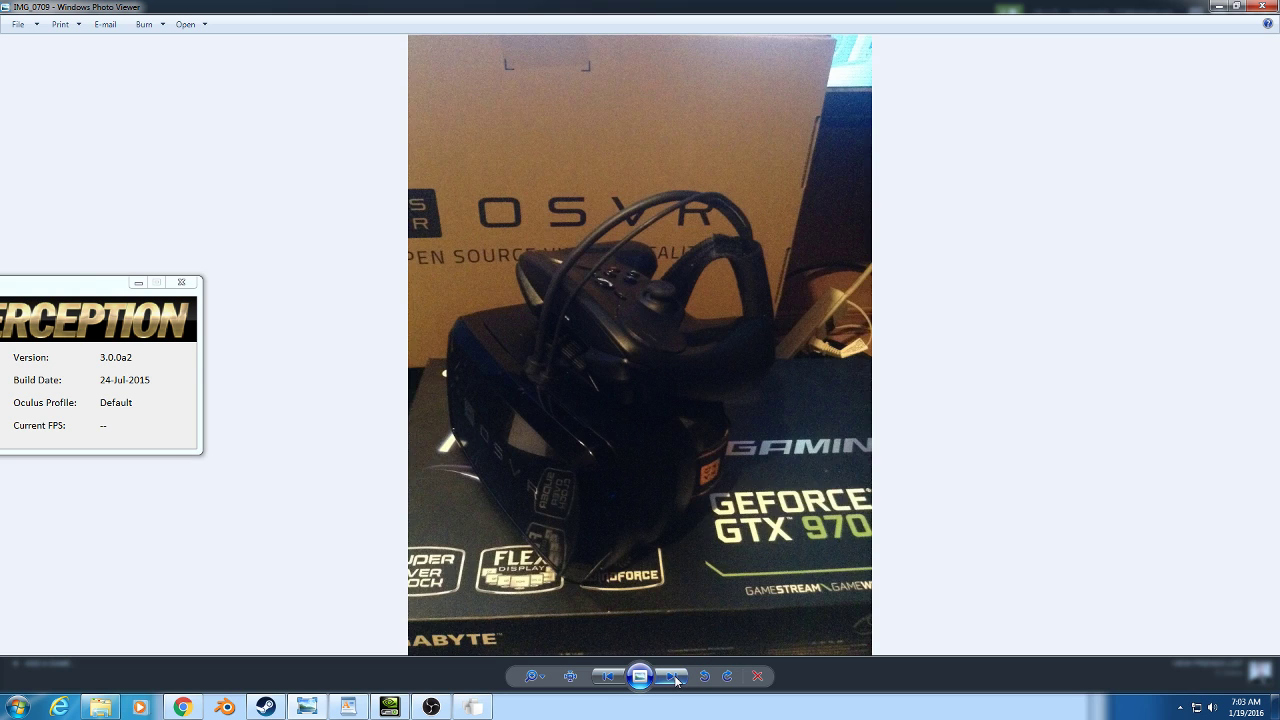
click(672, 677)
click(672, 677)
click(672, 677)
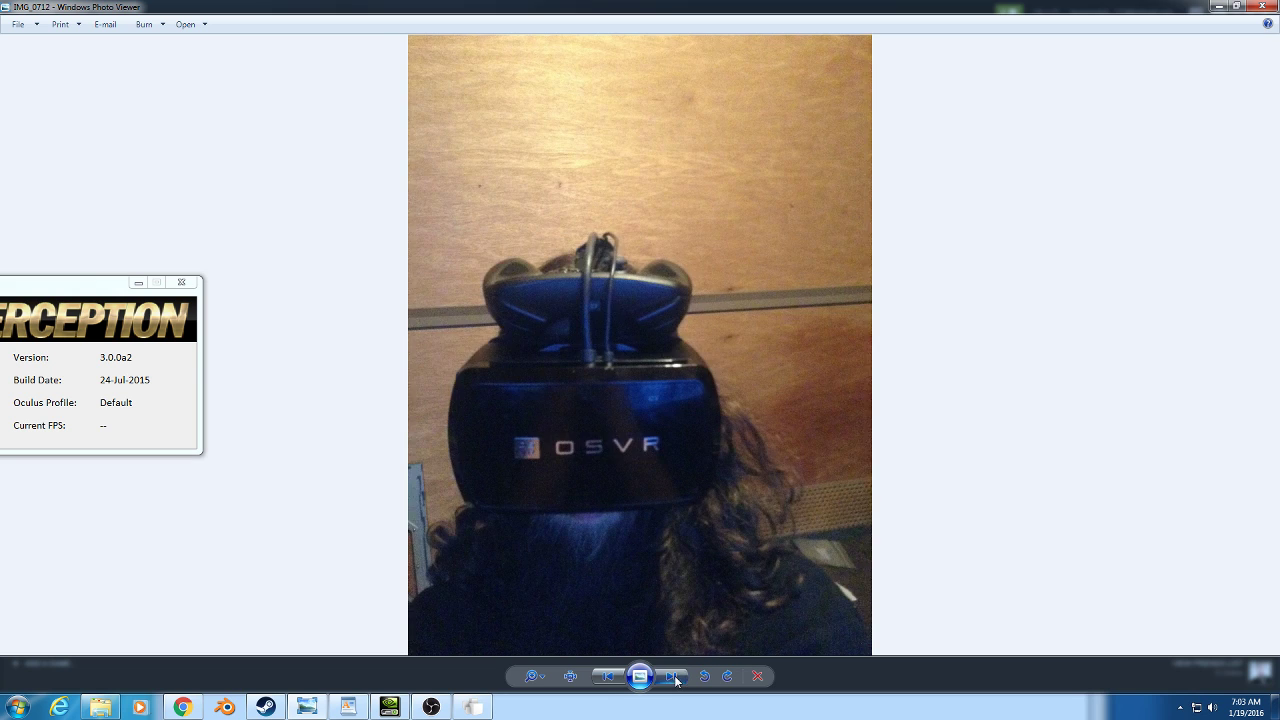
click(672, 677)
click(672, 677)
click(672, 677)
click(672, 677)
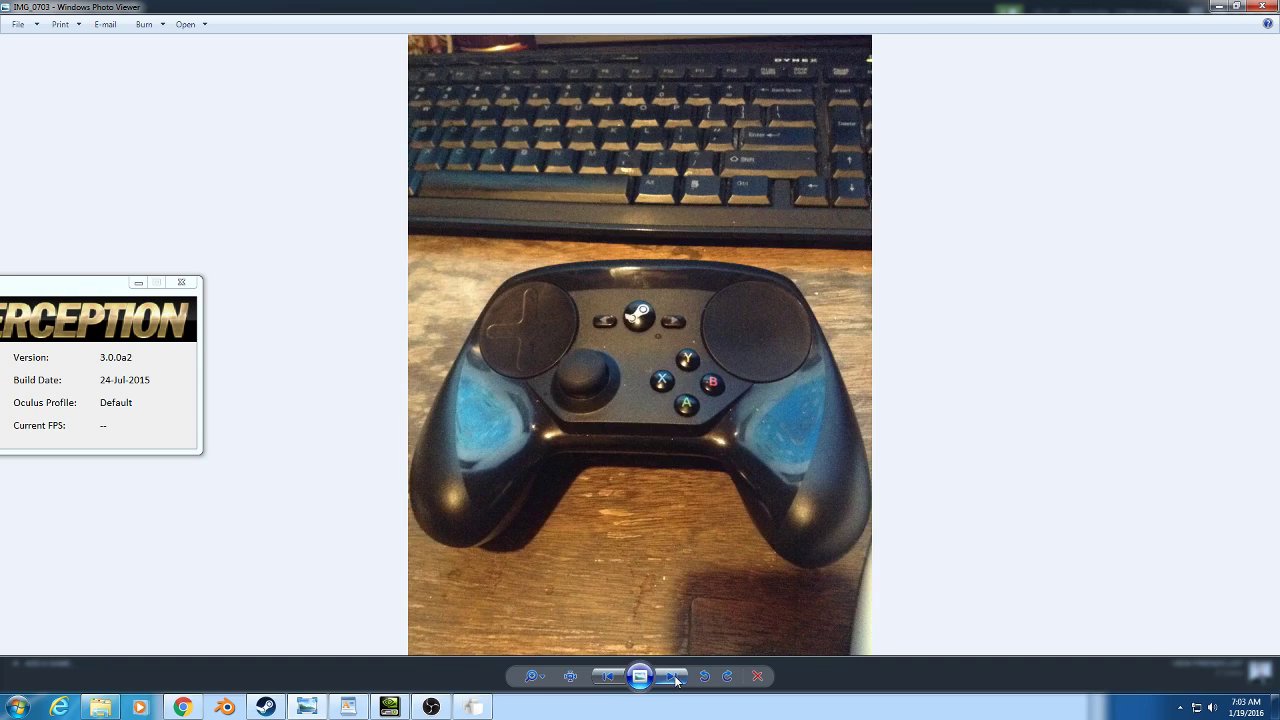
click(674, 677)
click(608, 677)
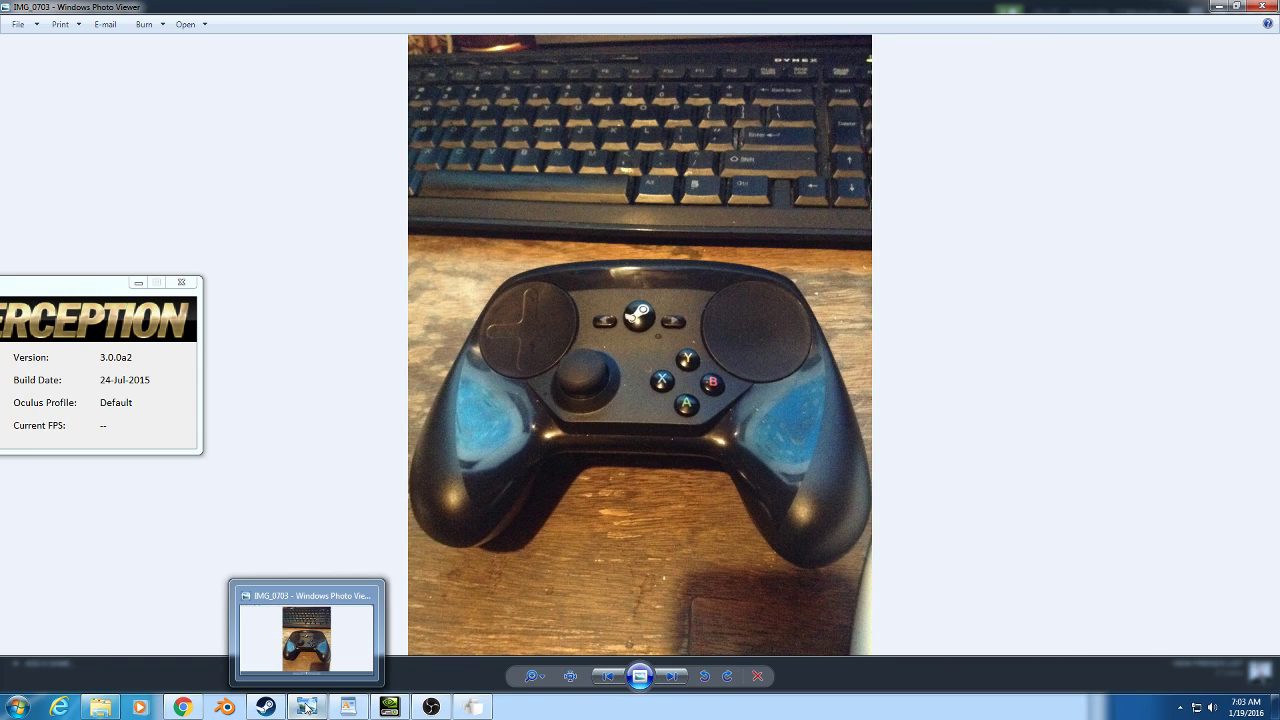
Preview the 2016-01-19_01-23-24 screenshot from New folder in the Pictures library, and move the Vireio Perception window clear of it.
click(20, 708)
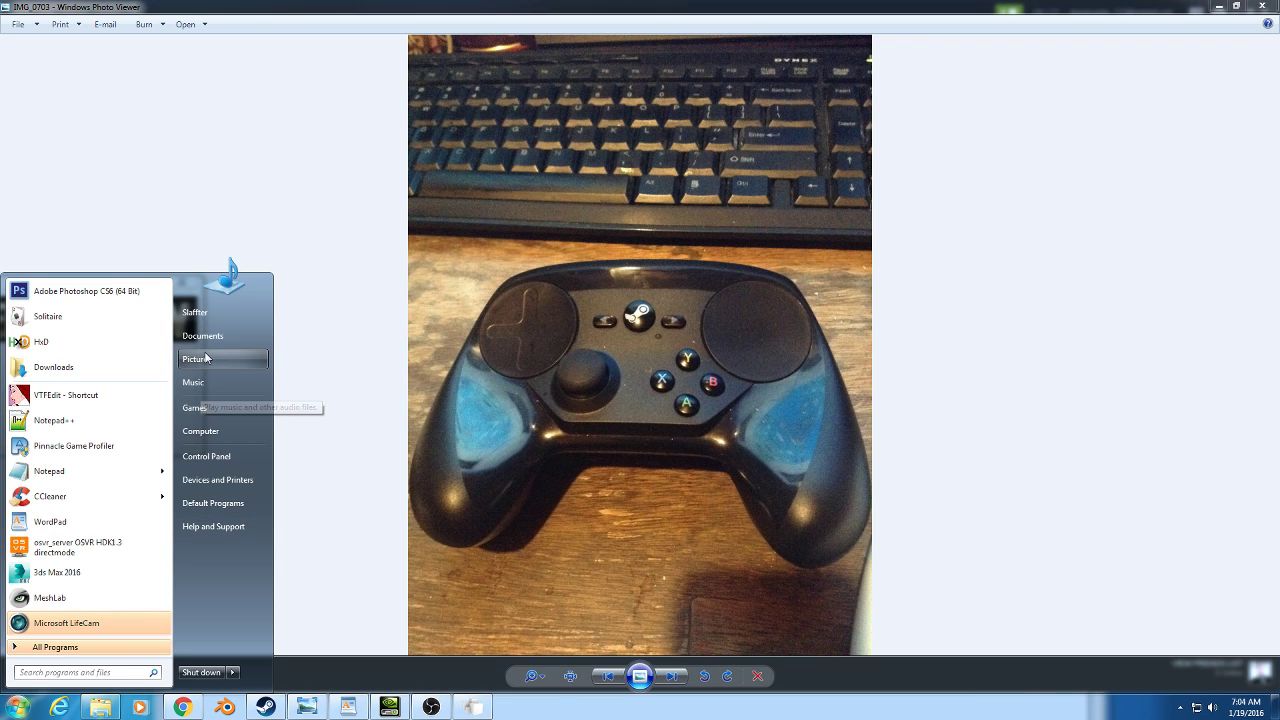
click(198, 359)
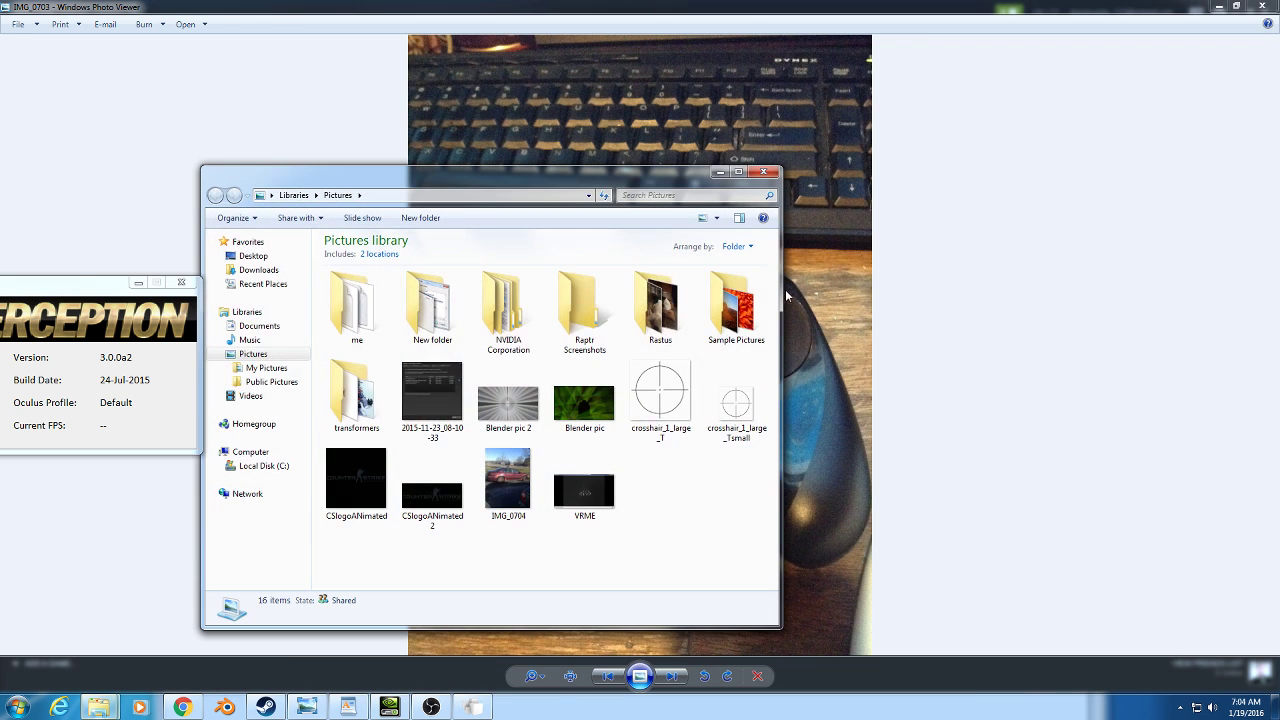
double_click(432, 305)
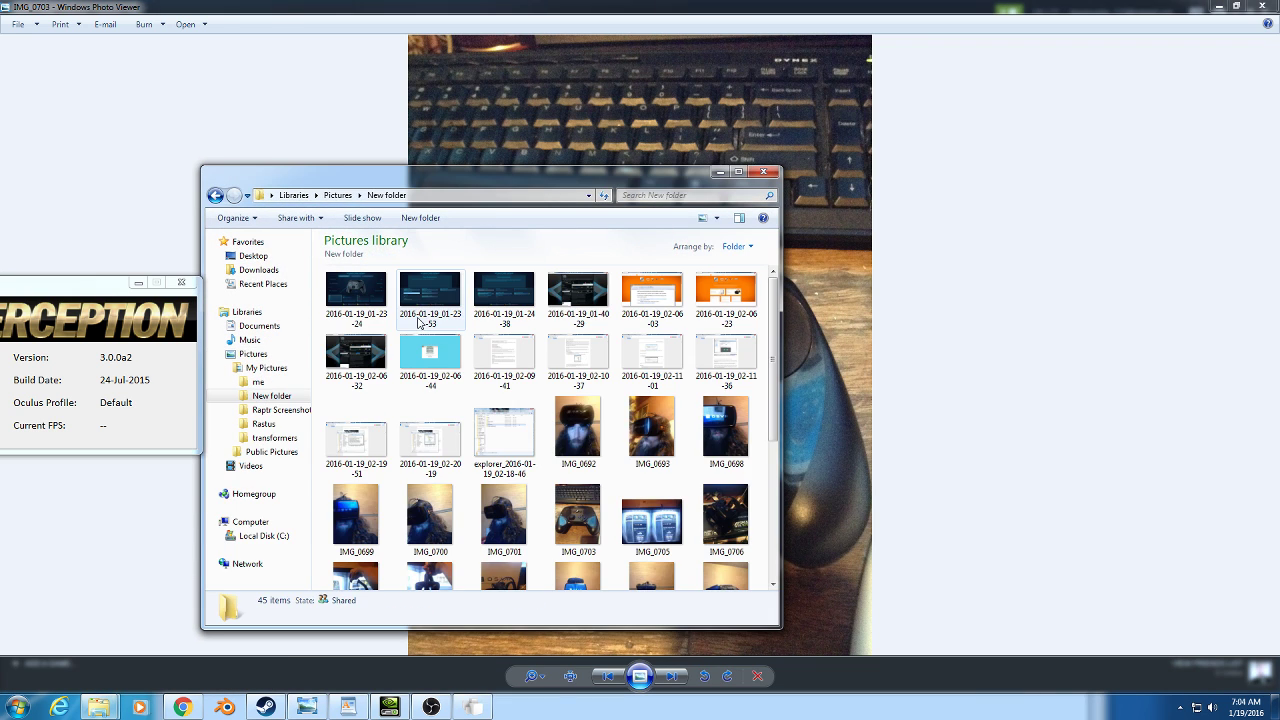
right_click(359, 283)
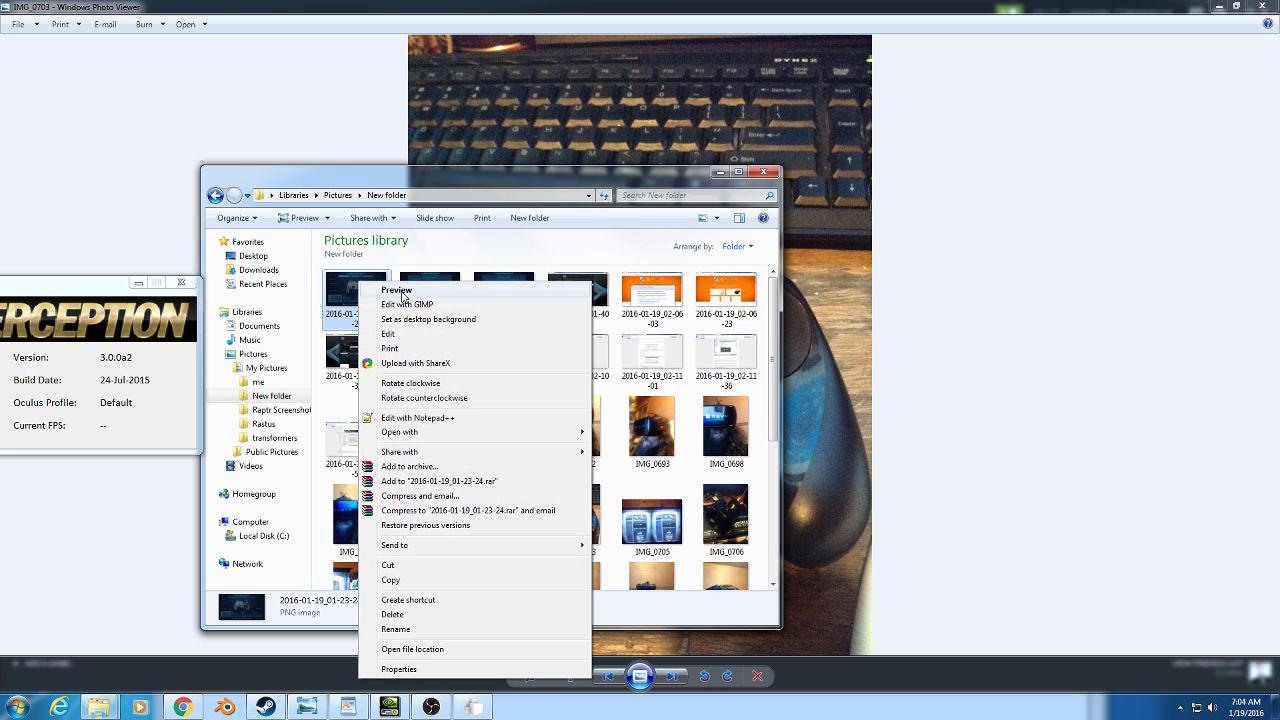
click(398, 290)
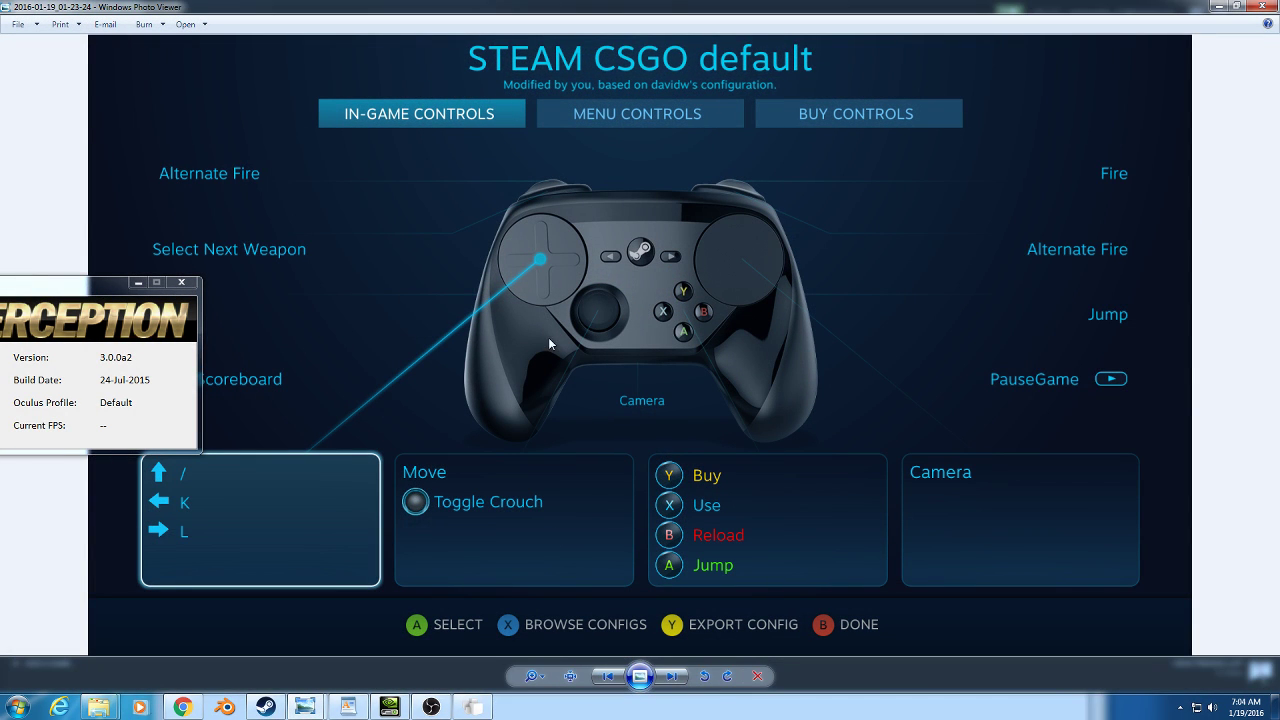
drag(101, 285, 2, 85)
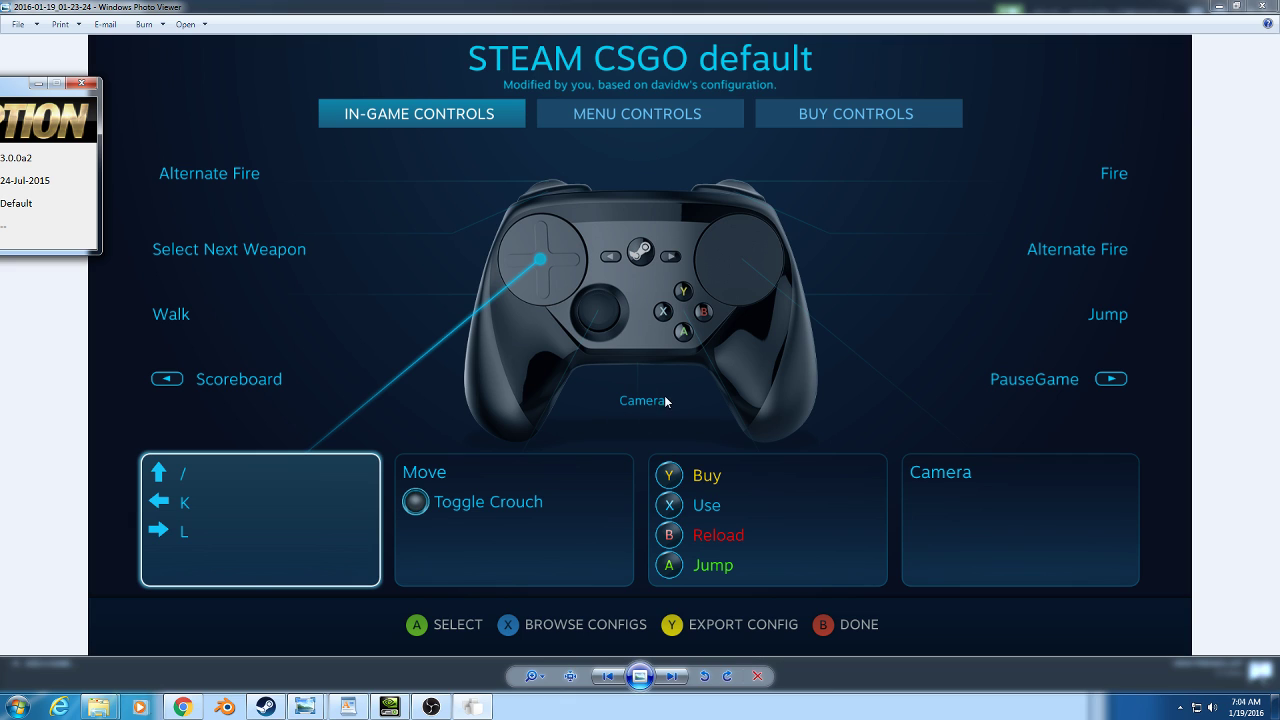
Examine the gyro and sensitivity settings of the STEAM CSGO default controller configuration across the saved screenshots.
click(670, 677)
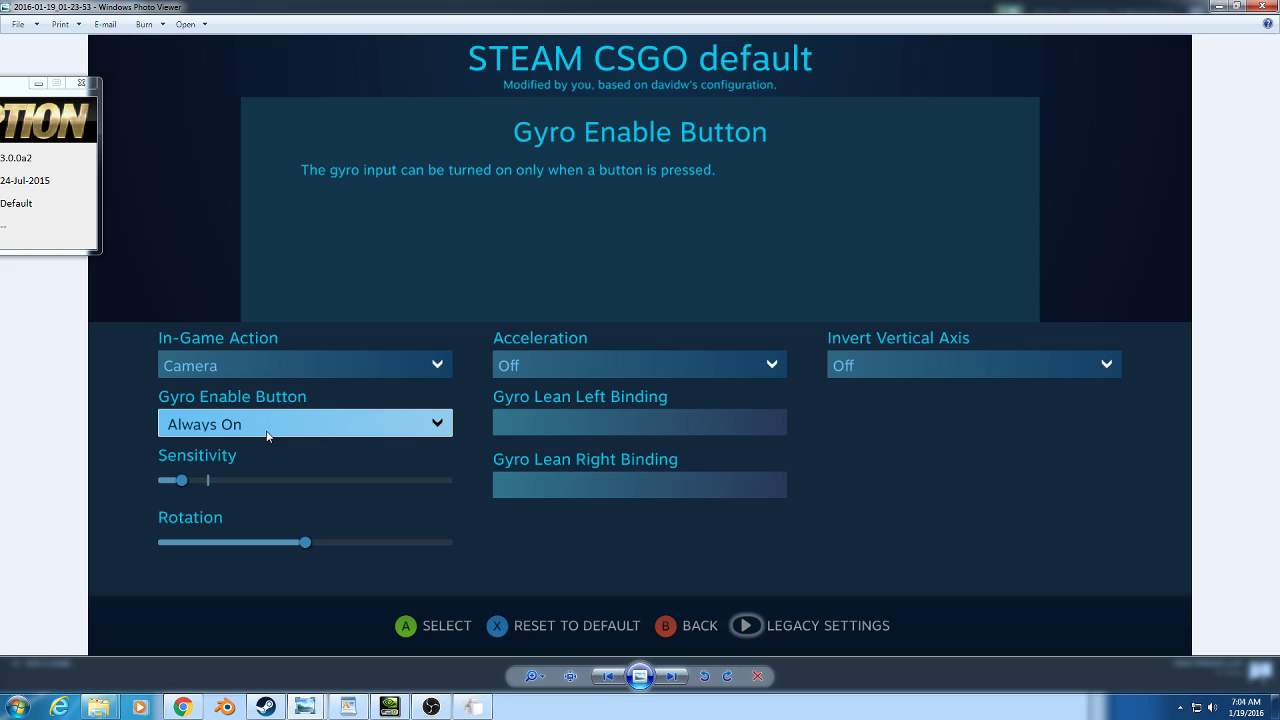
click(672, 677)
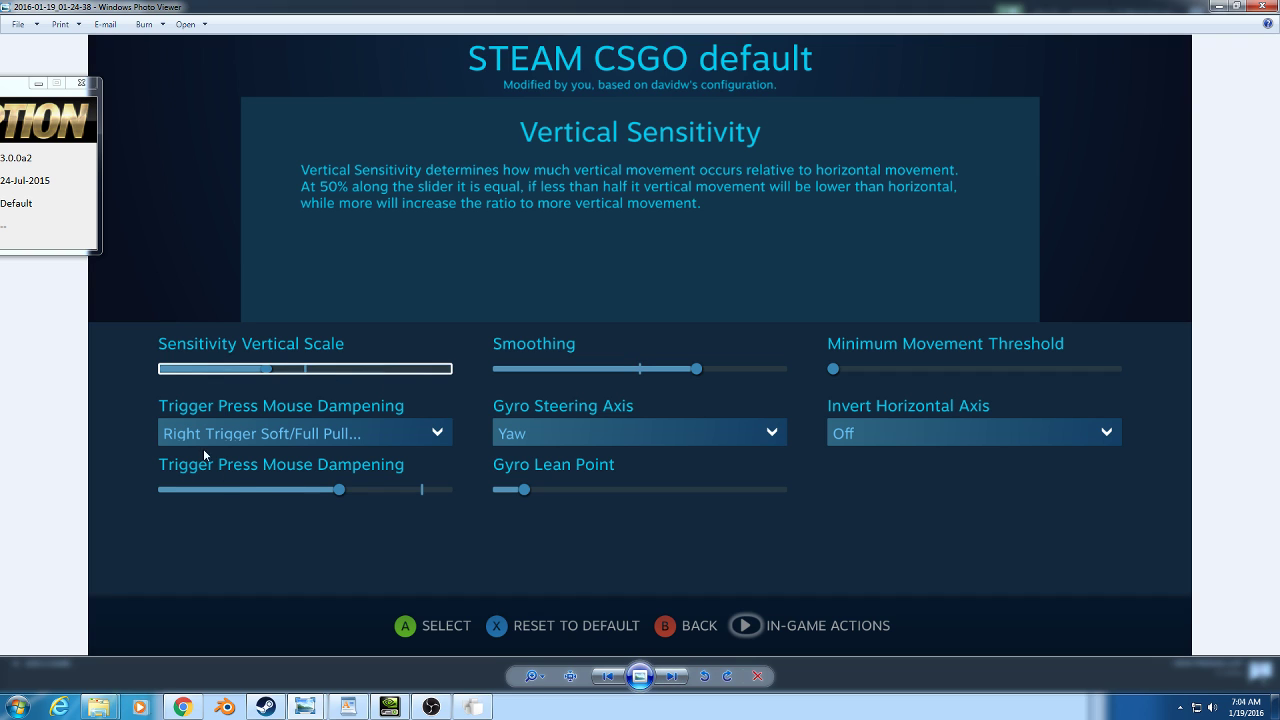
click(607, 676)
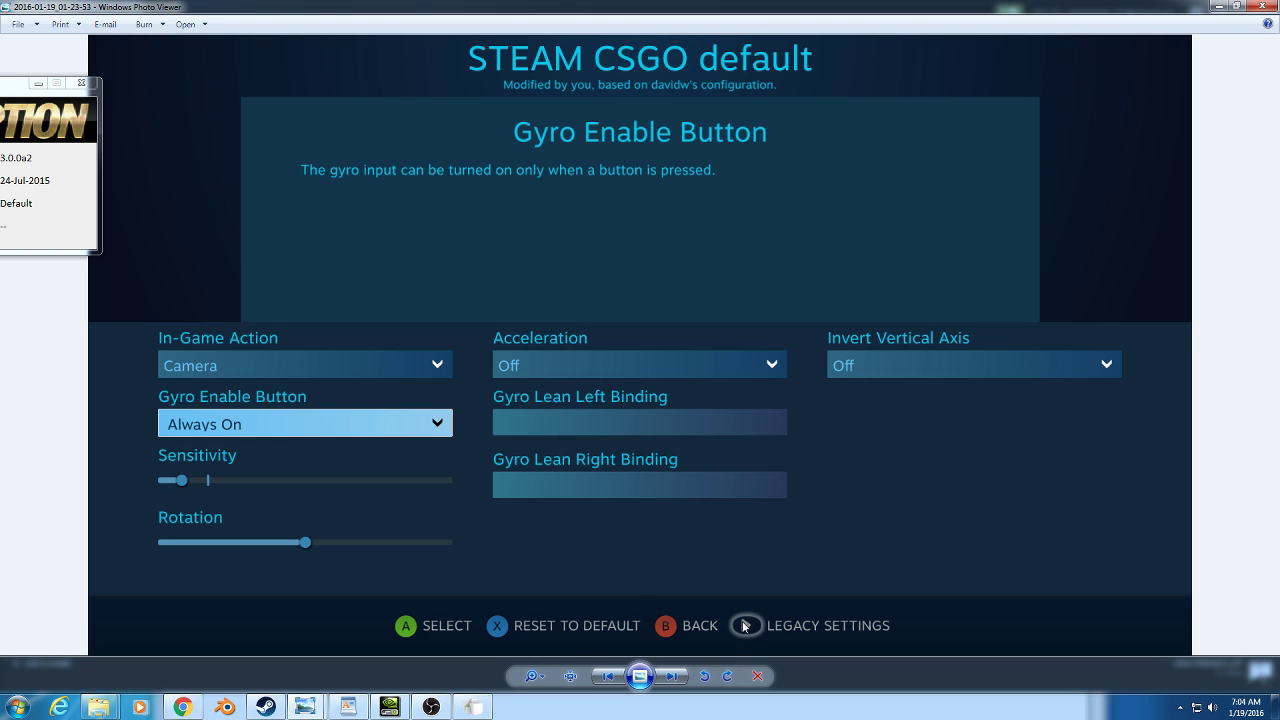
click(671, 676)
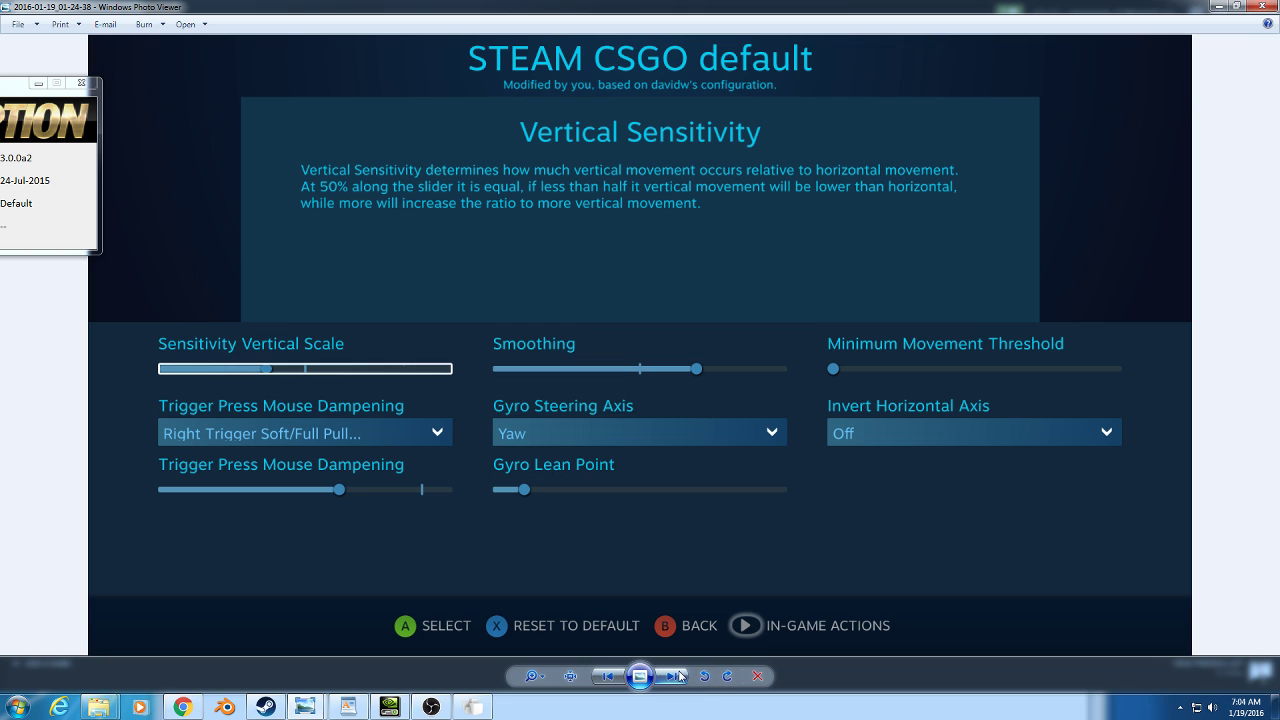
click(609, 677)
click(609, 677)
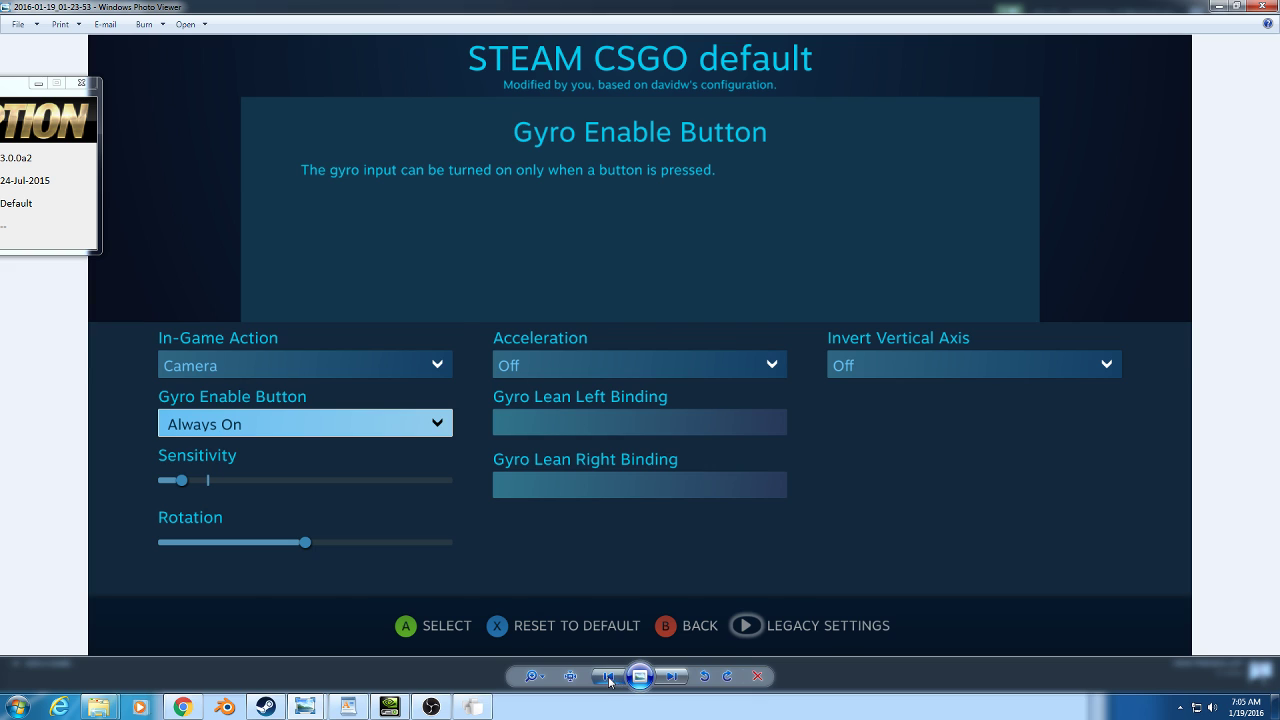
click(675, 681)
click(675, 681)
click(675, 681)
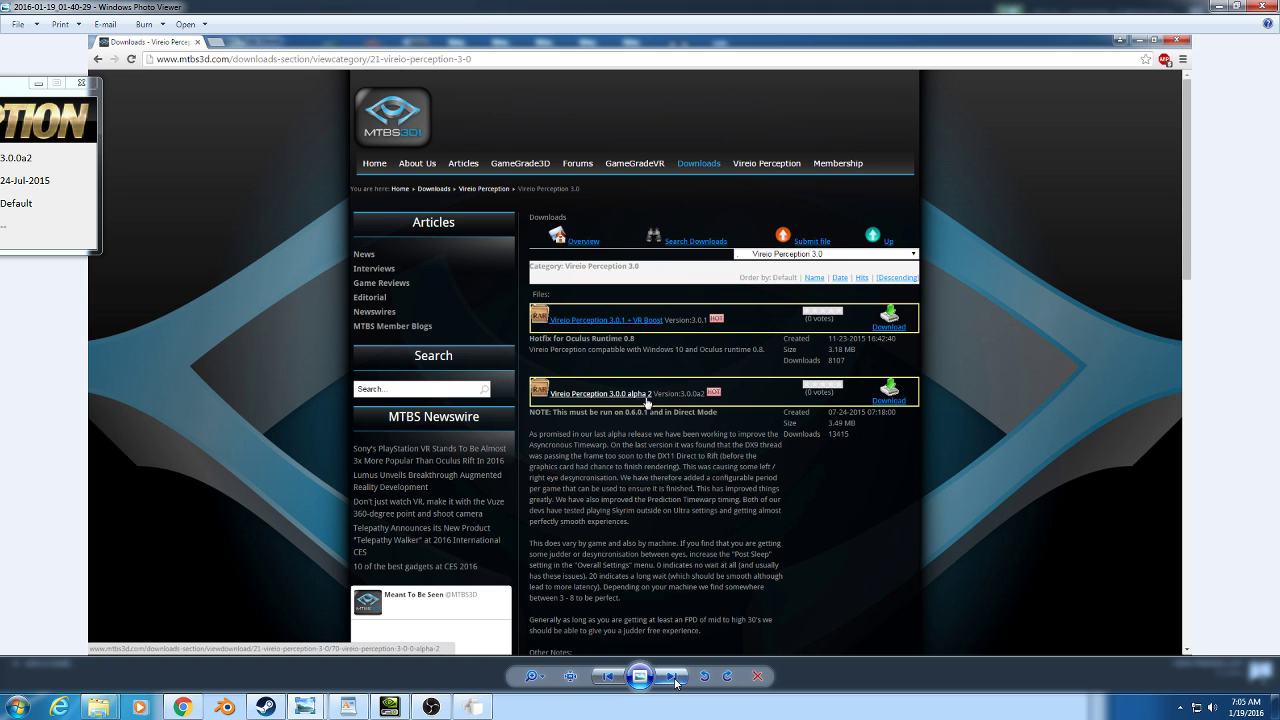
click(609, 677)
click(609, 677)
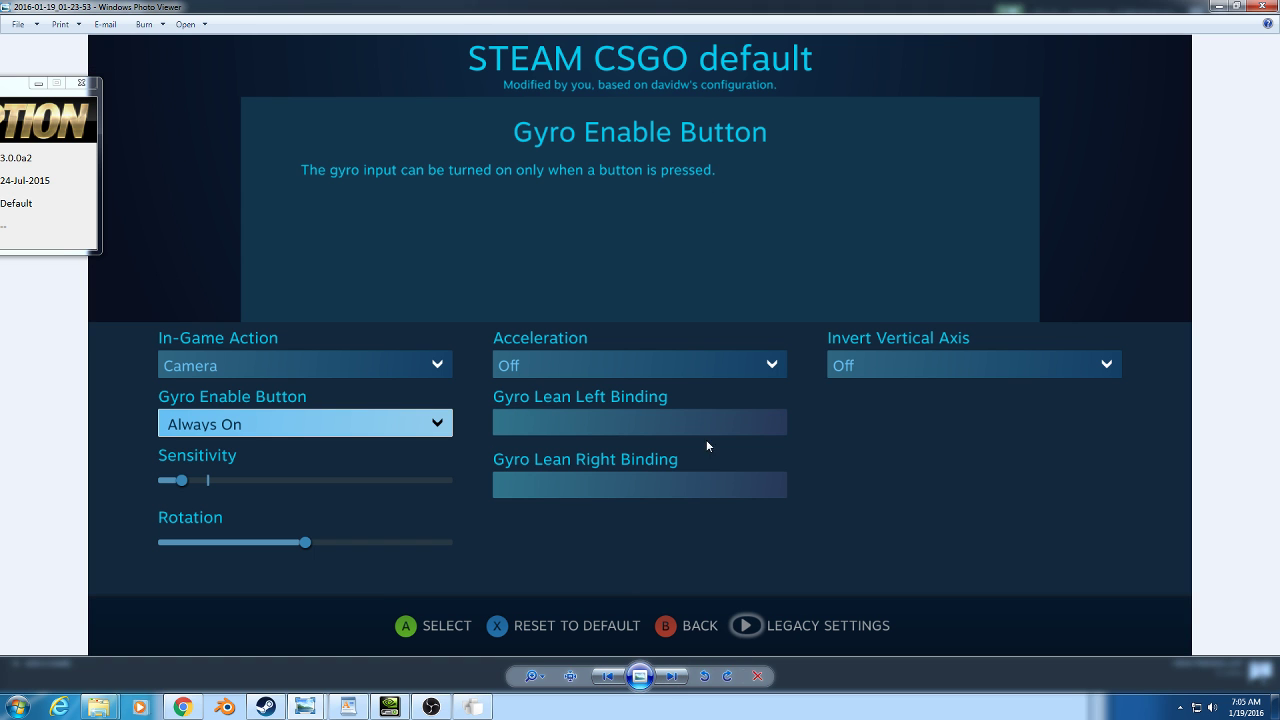
Clear the photo viewer, Pictures folder and Vireio Perception windows from view, and activate the camera scene in OBS.
click(1218, 7)
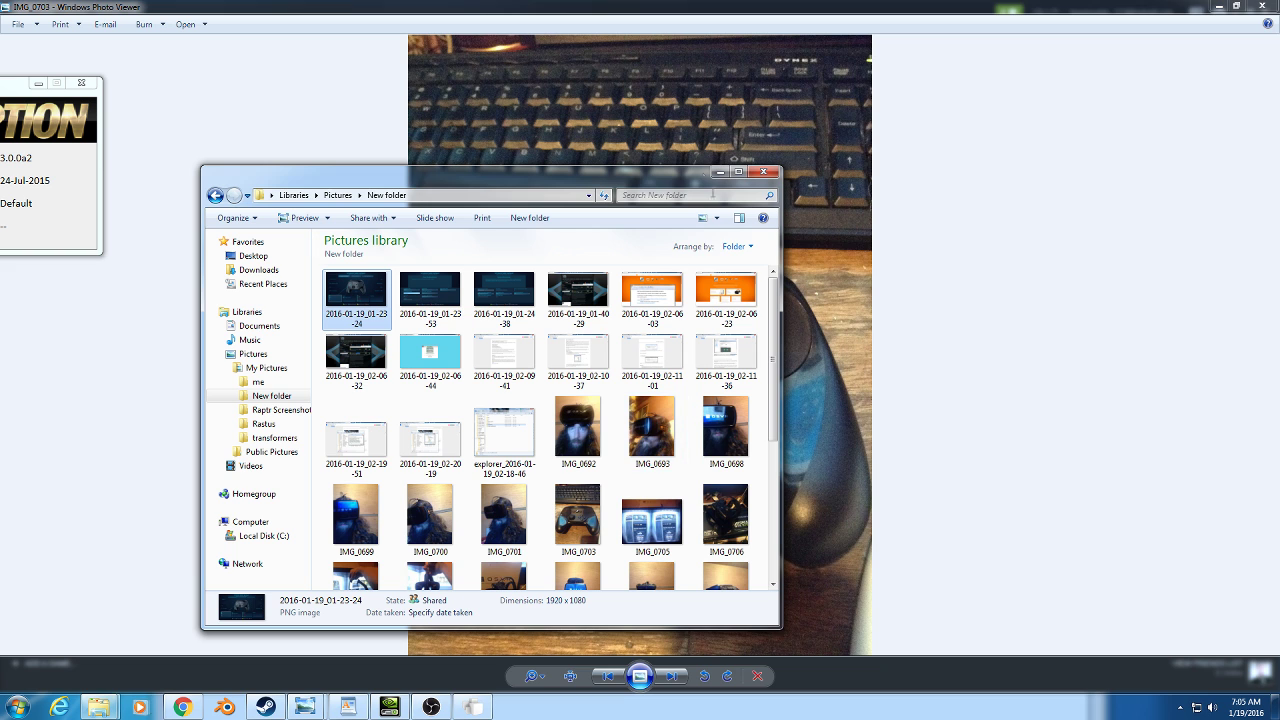
click(718, 175)
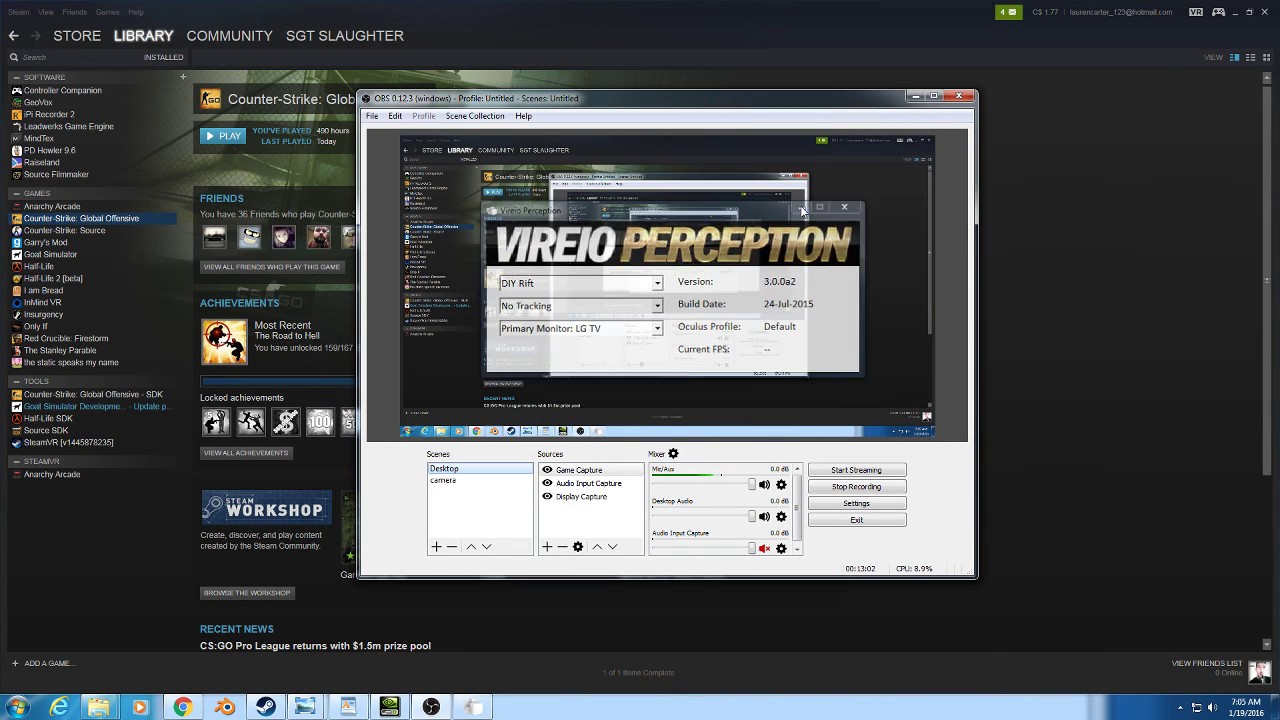
click(442, 481)
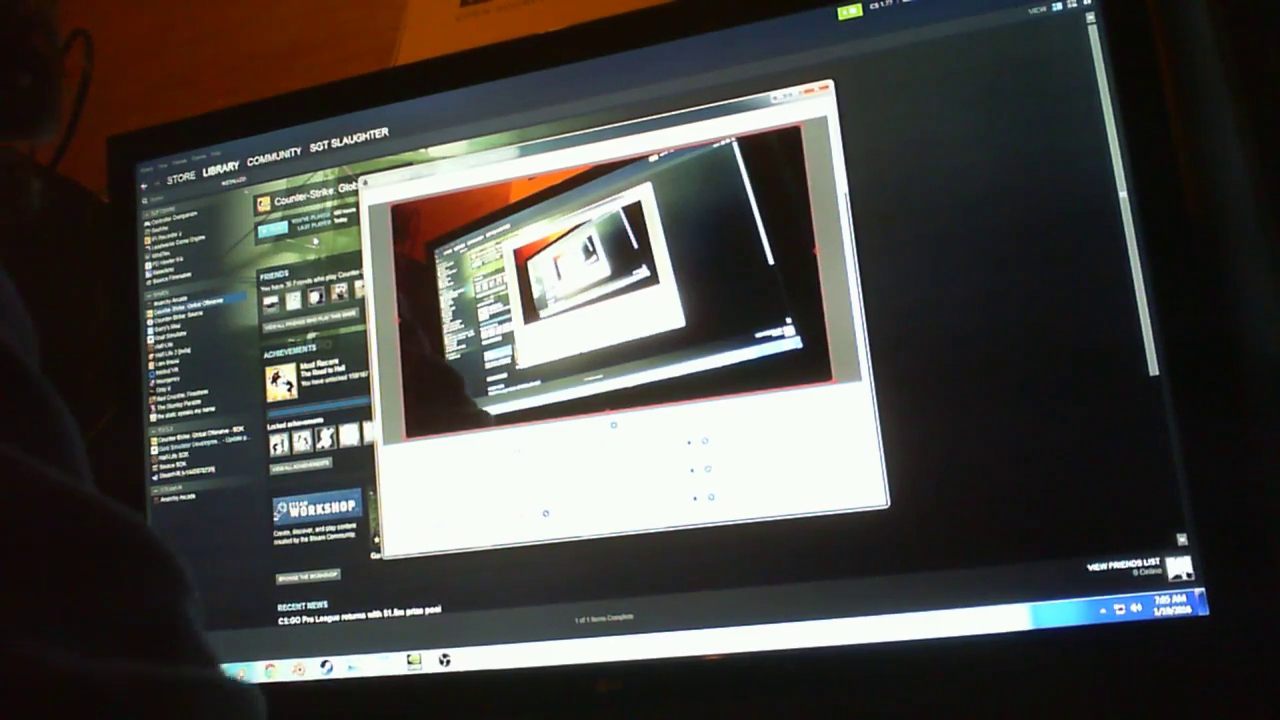
Bring up the running Xpadder application to view its Xbox 360 controller mapping, and dismiss its window.
click(1101, 610)
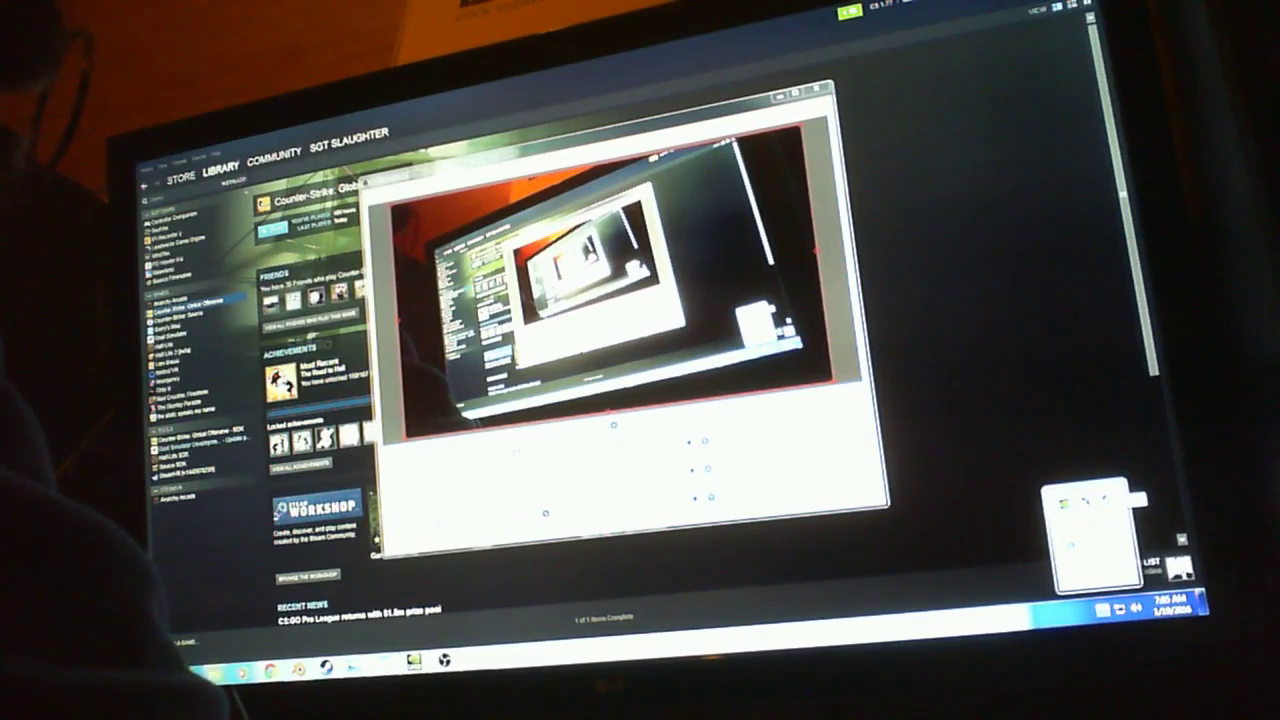
click(1104, 497)
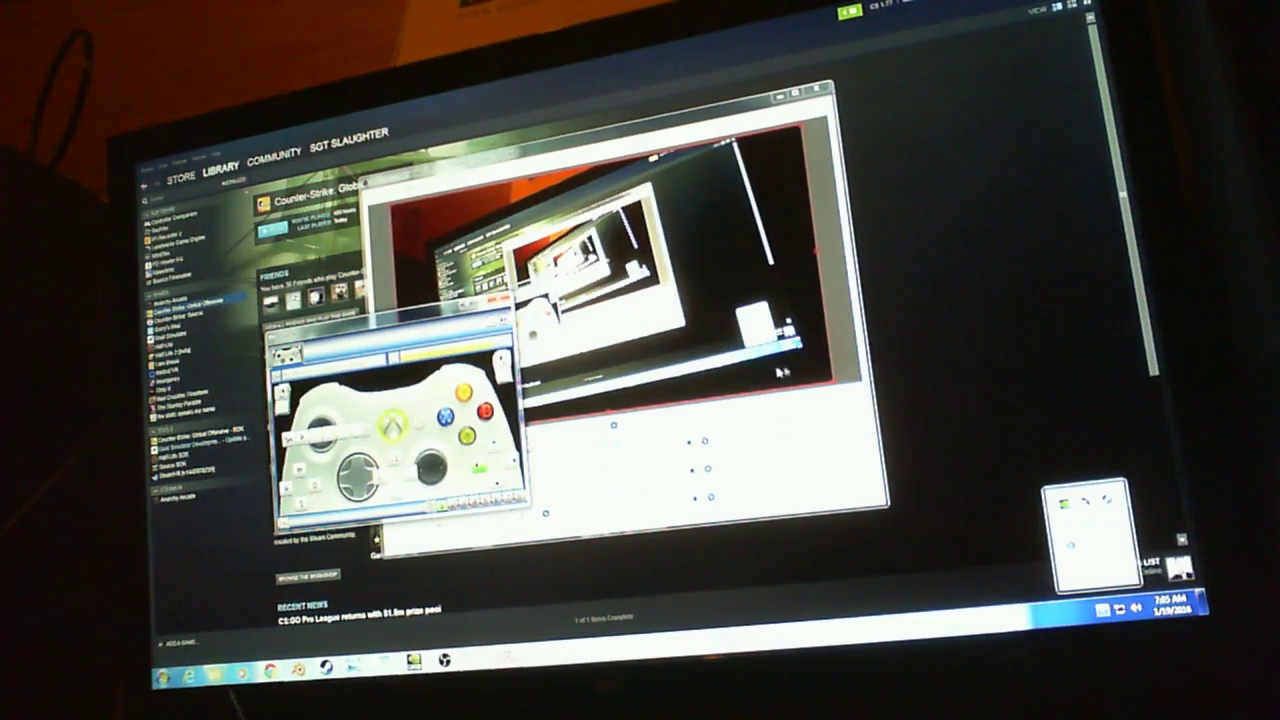
key(alt+F4)
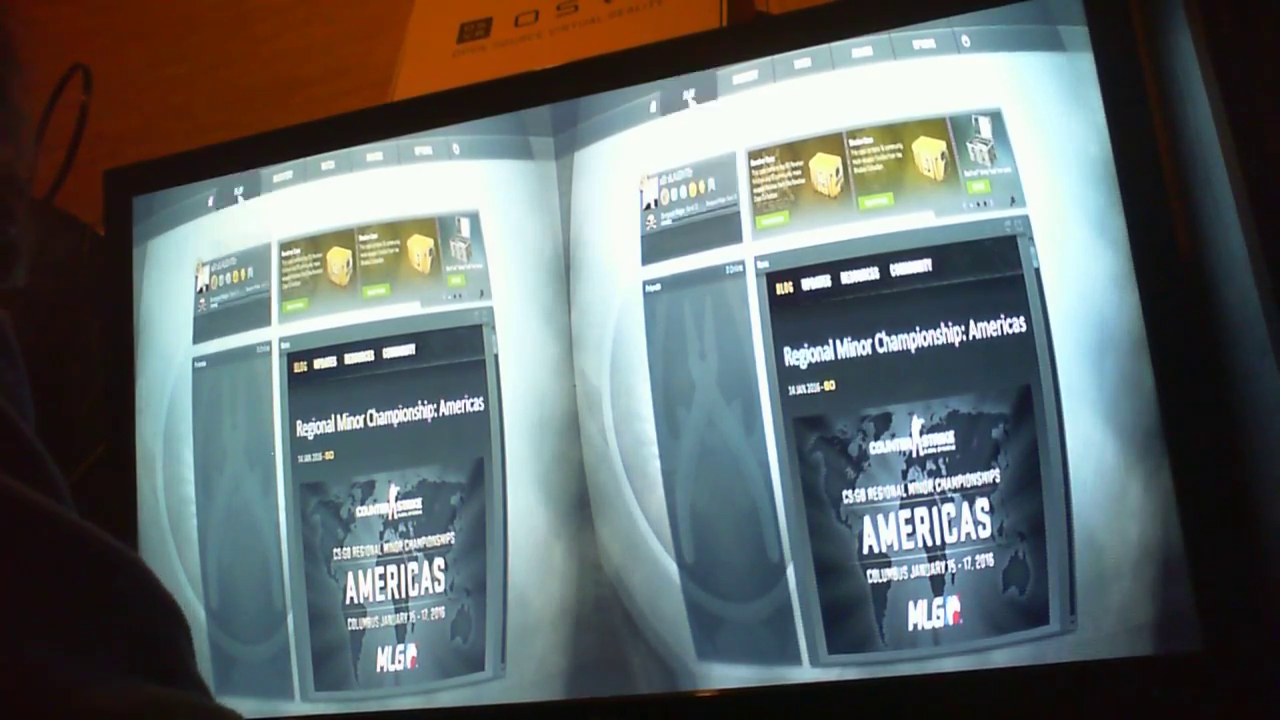
Start an offline Counter-Strike: Global Offensive match with Medium Bots, and join the Counter-Terrorists.
click(688, 88)
click(702, 192)
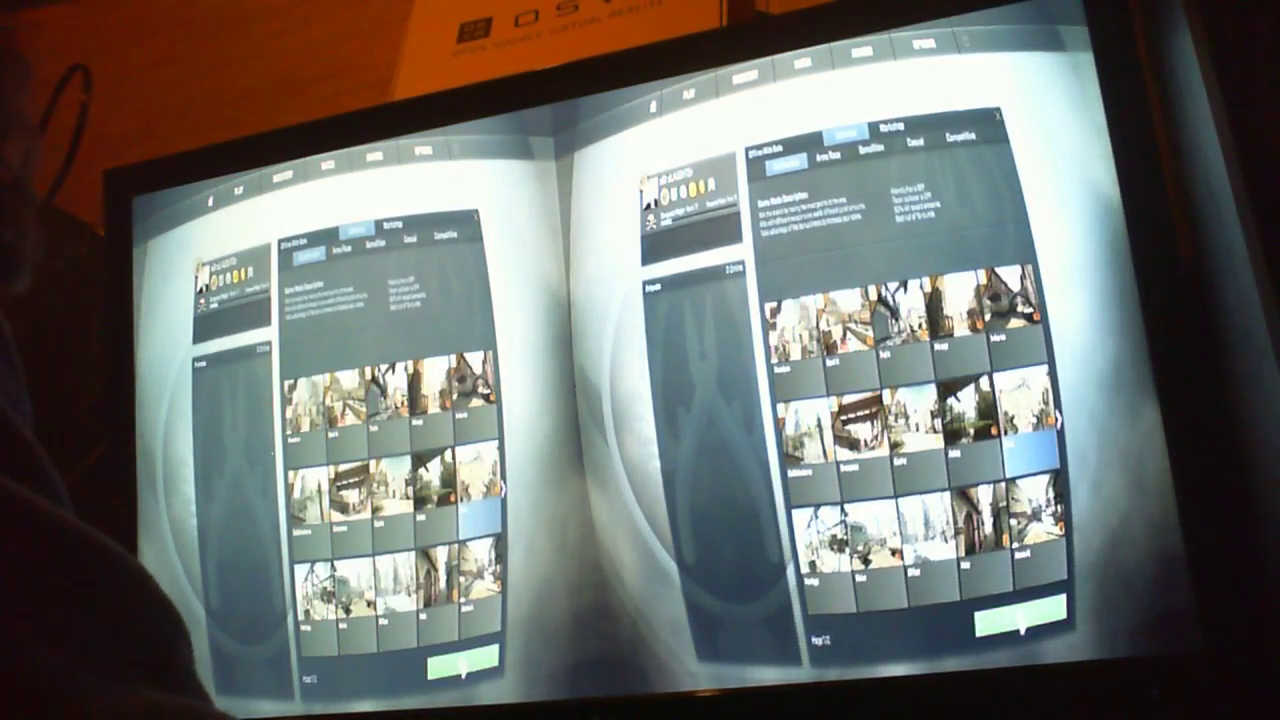
click(1020, 615)
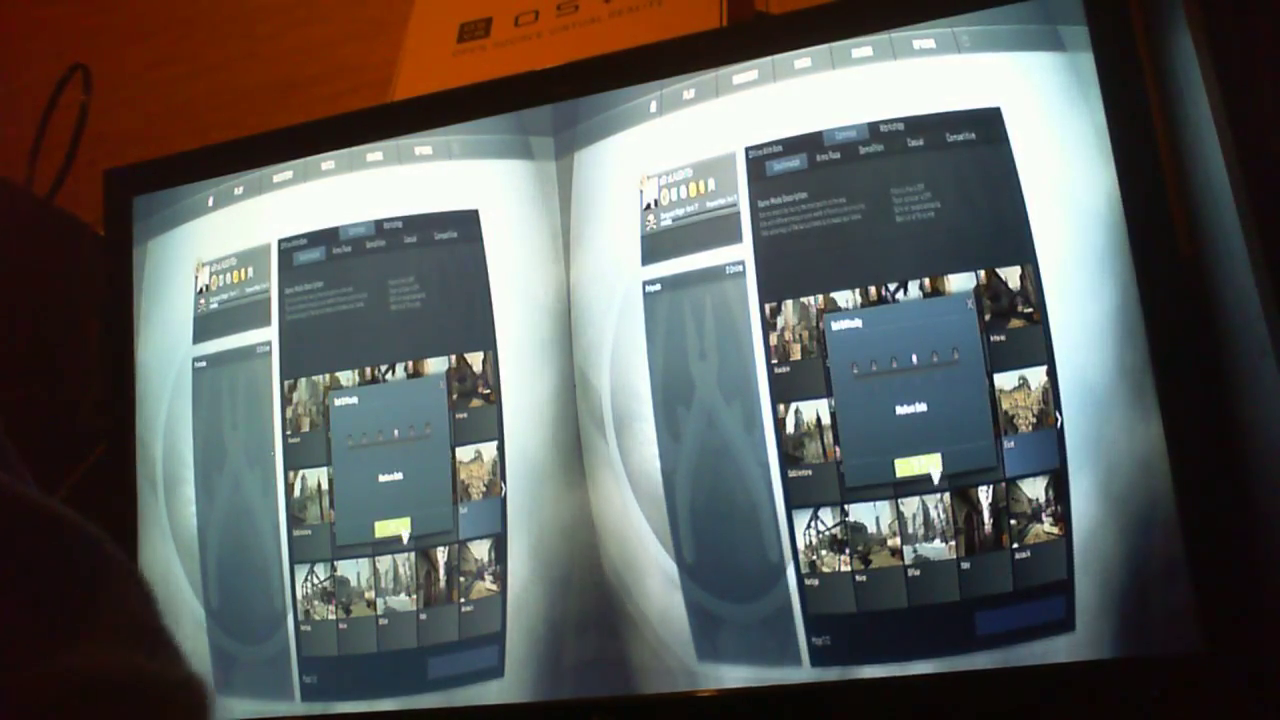
click(918, 466)
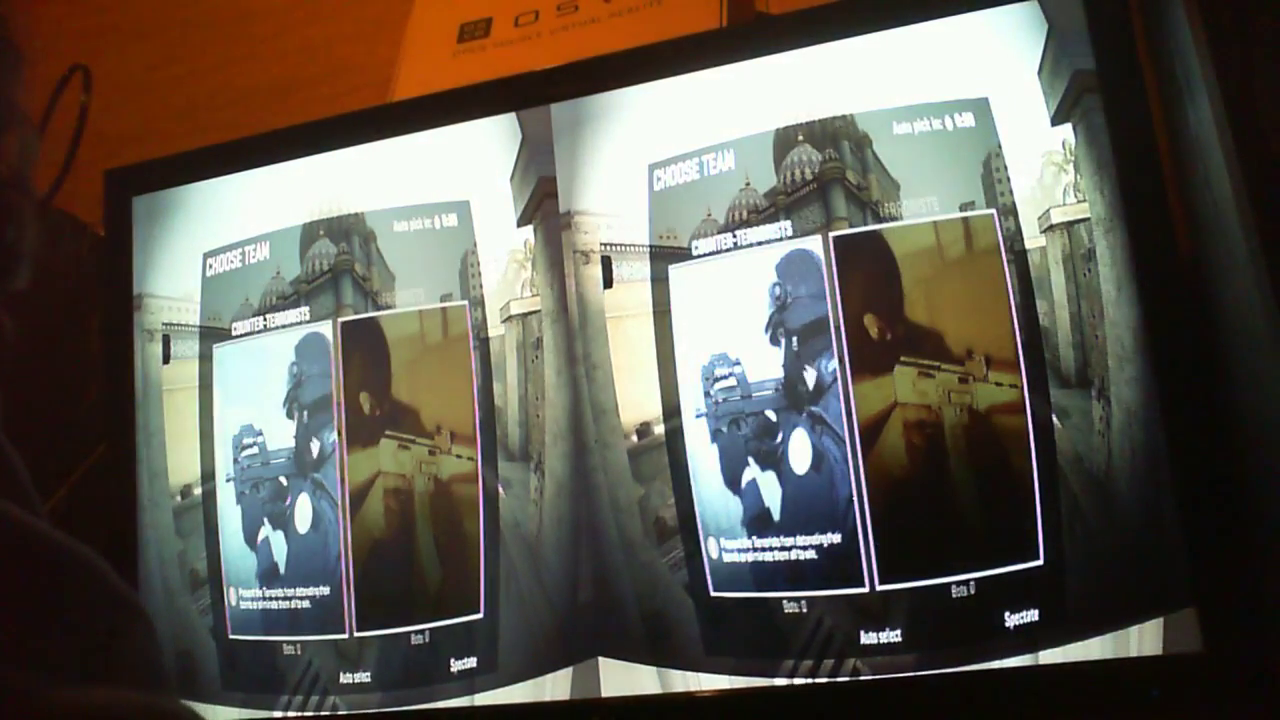
key(Return)
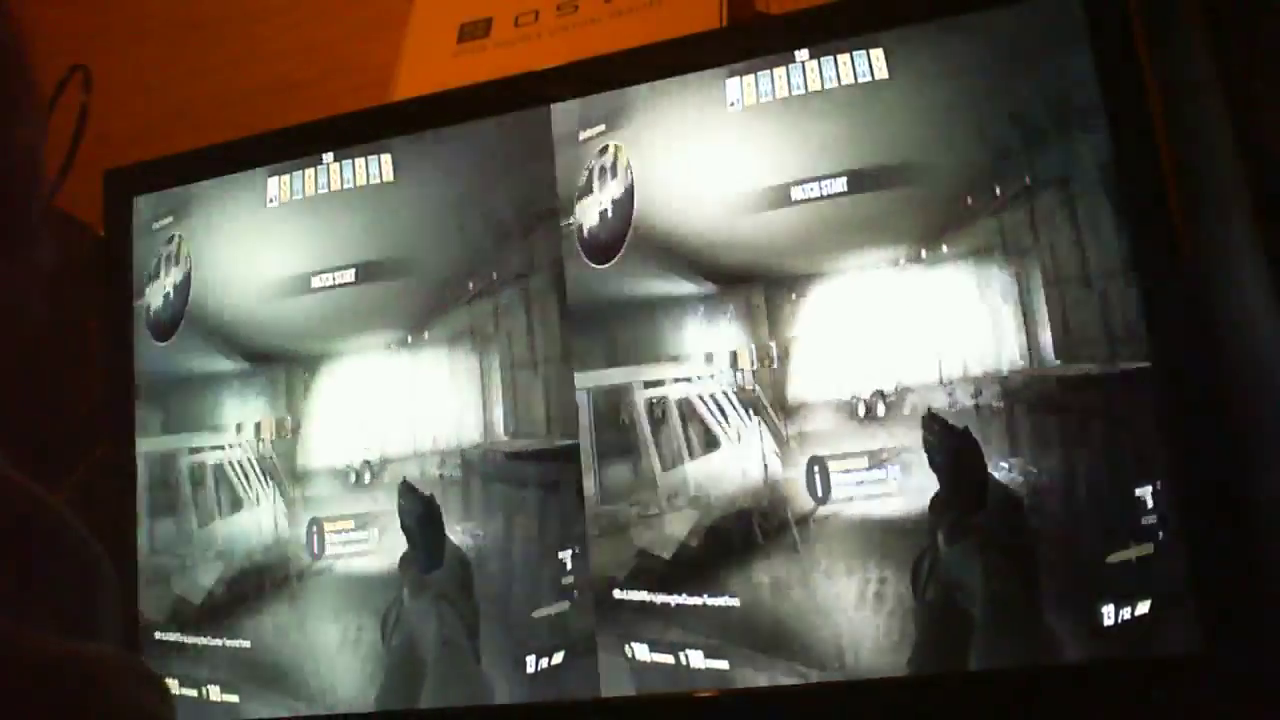